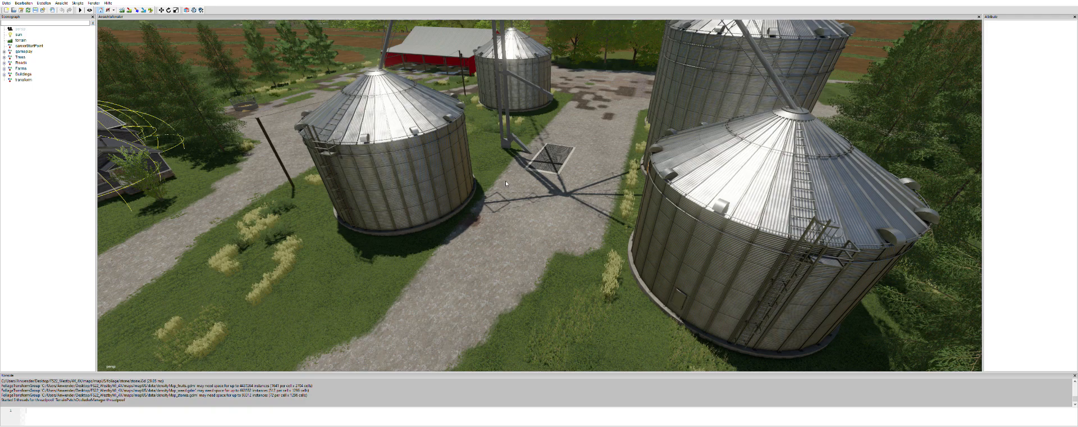
# Examine the grain silo complex with its elevator tower from several angles and distances, together with the neighbouring house and driveways
pyautogui.keyDown('alt'); pyautogui.moveTo(497, 267); pyautogui.dragTo(500, 230); pyautogui.keyUp('alt')
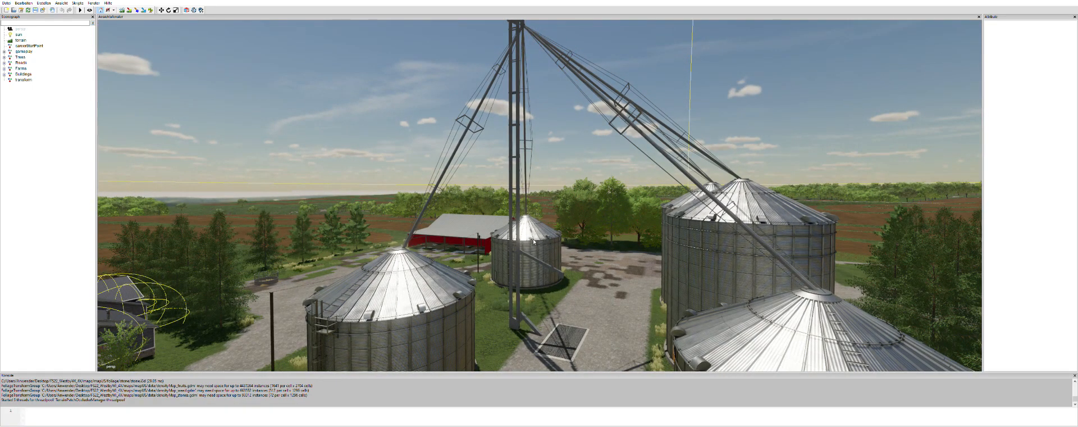
pyautogui.keyDown('alt'); pyautogui.moveTo(521, 240); pyautogui.dragTo(558, 253); pyautogui.keyUp('alt')
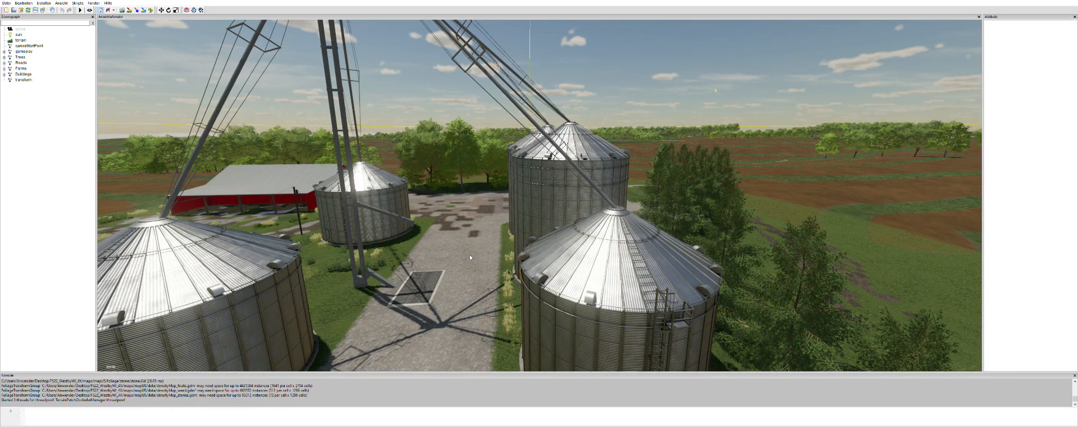
pyautogui.moveTo(450, 265)
pyautogui.keyDown('alt'); pyautogui.mouseDown(button='right')
pyautogui.moveTo(441, 205)
pyautogui.moveTo(445, 269)
pyautogui.mouseUp(button='right'); pyautogui.keyUp('alt')
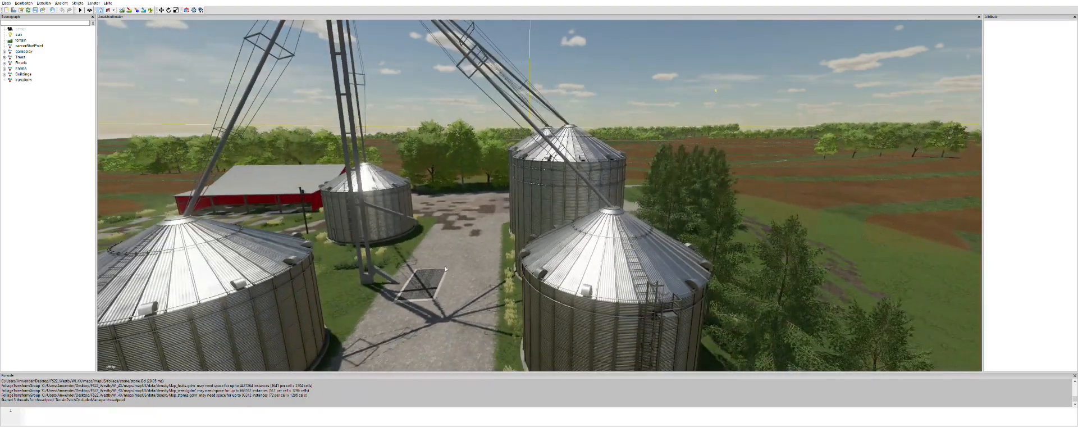
pyautogui.keyDown('alt'); pyautogui.moveTo(466, 236); pyautogui.dragTo(571, 232, button='right'); pyautogui.keyUp('alt')
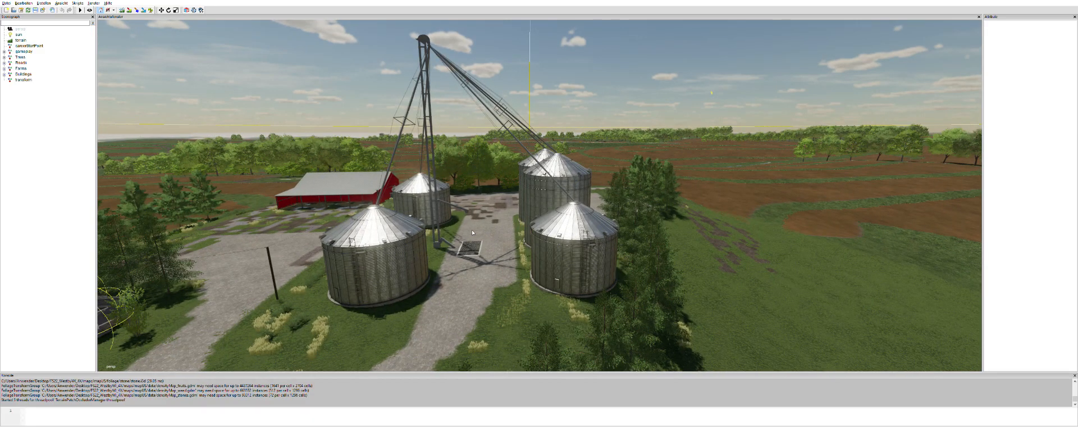
pyautogui.keyDown('alt'); pyautogui.moveTo(472, 232); pyautogui.dragTo(343, 223, button='middle'); pyautogui.keyUp('alt')
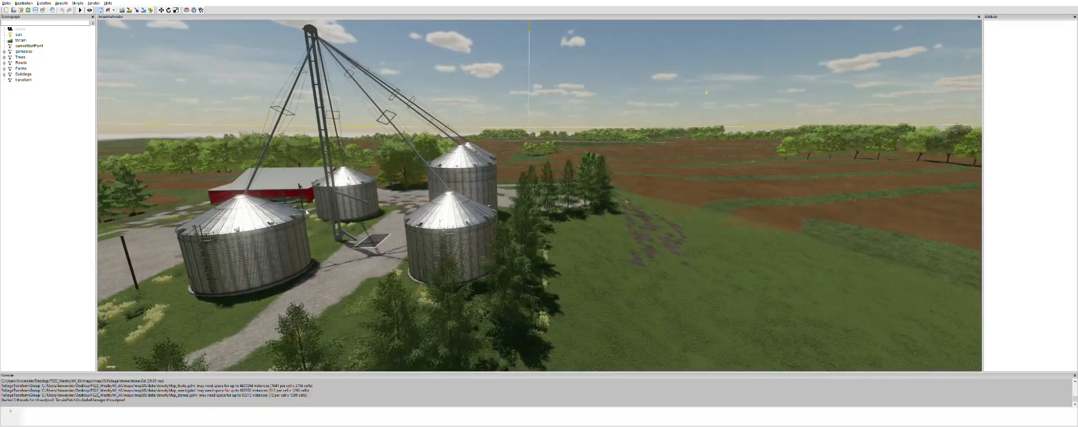
pyautogui.keyDown('alt'); pyautogui.moveTo(301, 216); pyautogui.dragTo(258, 210); pyautogui.keyUp('alt')
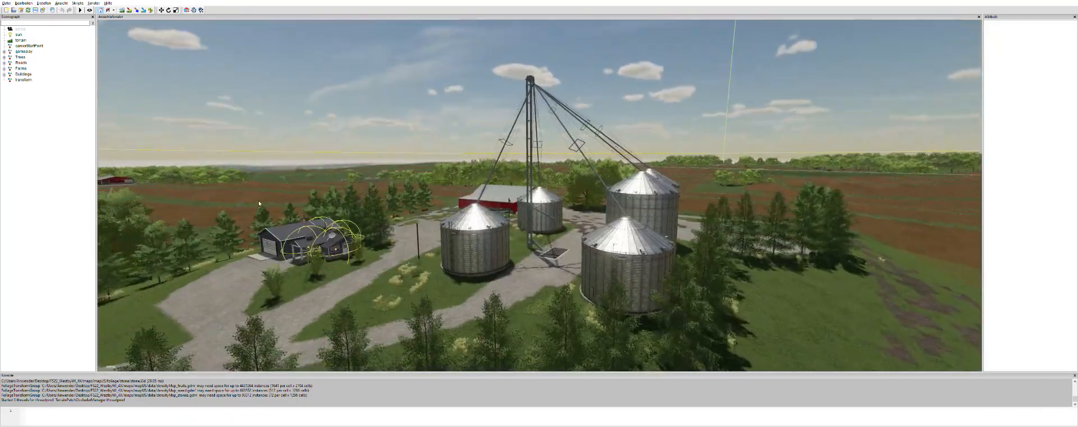
pyautogui.keyDown('alt'); pyautogui.moveTo(316, 212); pyautogui.dragTo(373, 222, button='right'); pyautogui.keyUp('alt')
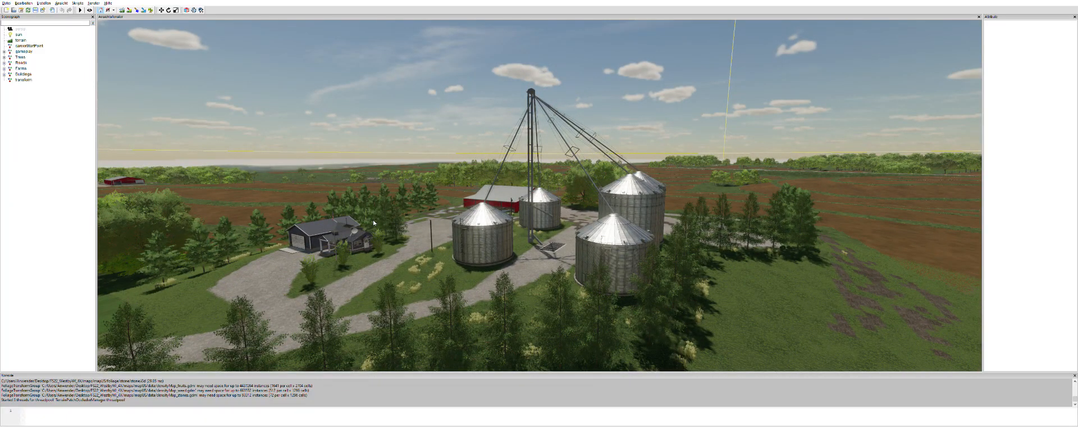
pyautogui.keyDown('alt'); pyautogui.moveTo(374, 222); pyautogui.dragTo(452, 243, button='middle'); pyautogui.keyUp('alt')
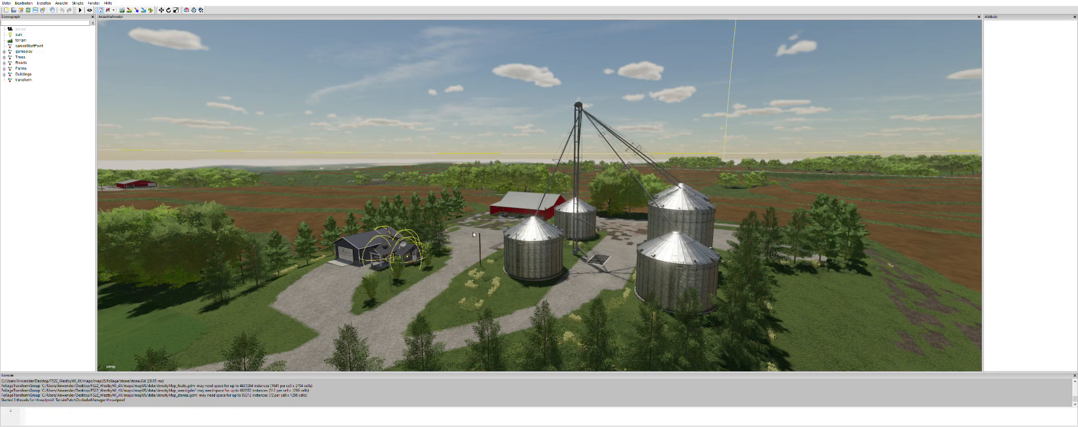
pyautogui.scroll(7, 473, 232)
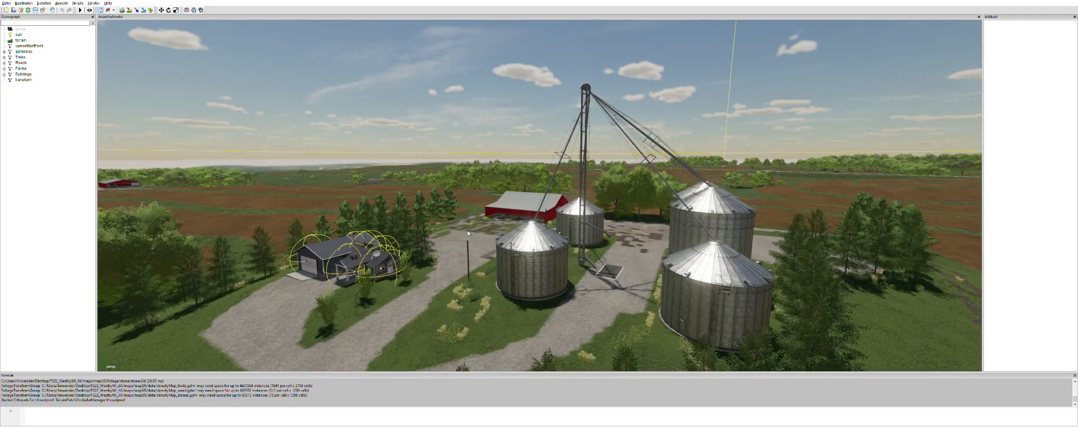
pyautogui.scroll(6, 471, 235)
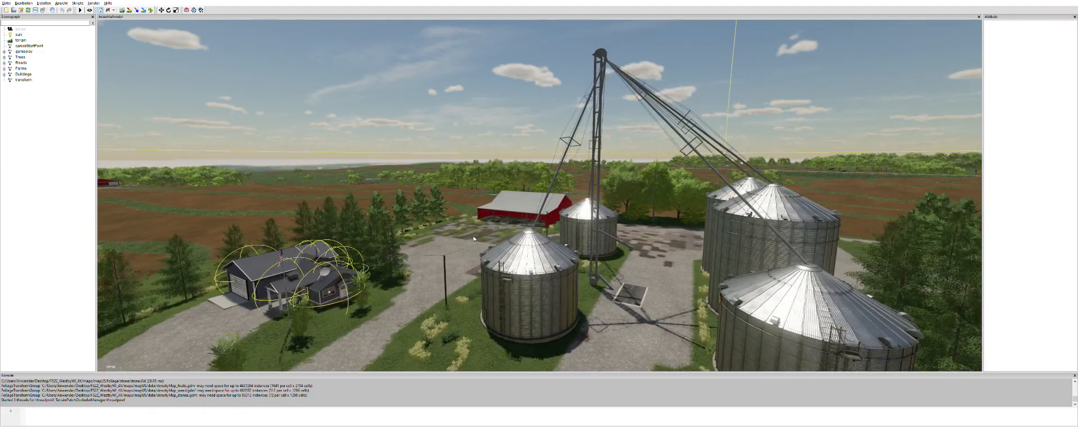
pyautogui.scroll(-6, 473, 238)
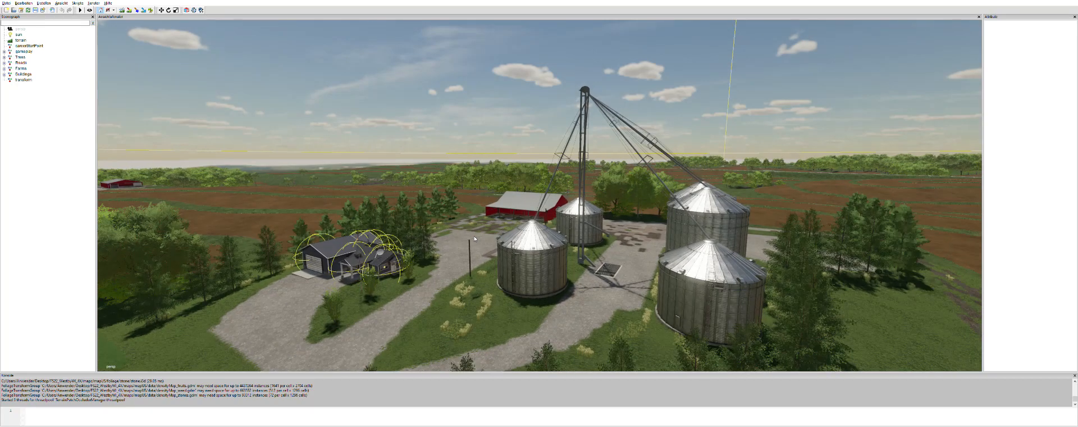
pyautogui.scroll(6, 474, 238)
pyautogui.press('alt')
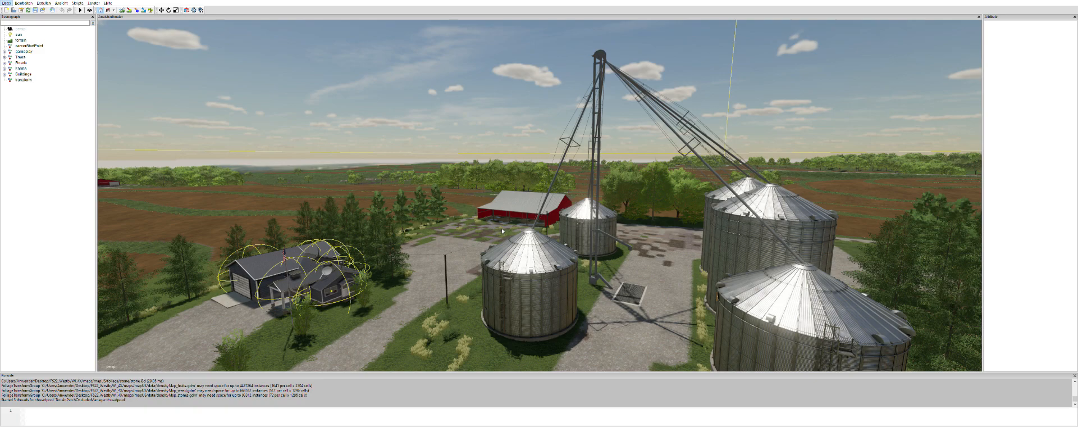
pyautogui.moveTo(540, 238)
pyautogui.keyDown('alt'); pyautogui.mouseDown()
pyautogui.moveTo(476, 234)
pyautogui.moveTo(282, 255)
pyautogui.moveTo(301, 256)
pyautogui.moveTo(246, 243)
pyautogui.moveTo(567, 247)
pyautogui.moveTo(544, 231)
pyautogui.mouseUp(); pyautogui.keyUp('alt')
# Survey the map from the open-sided red barn along the straight road to the junction with houses and the long red shed
pyautogui.keyDown('alt'); pyautogui.moveTo(395, 257); pyautogui.dragTo(636, 175, button='right'); pyautogui.keyUp('alt')
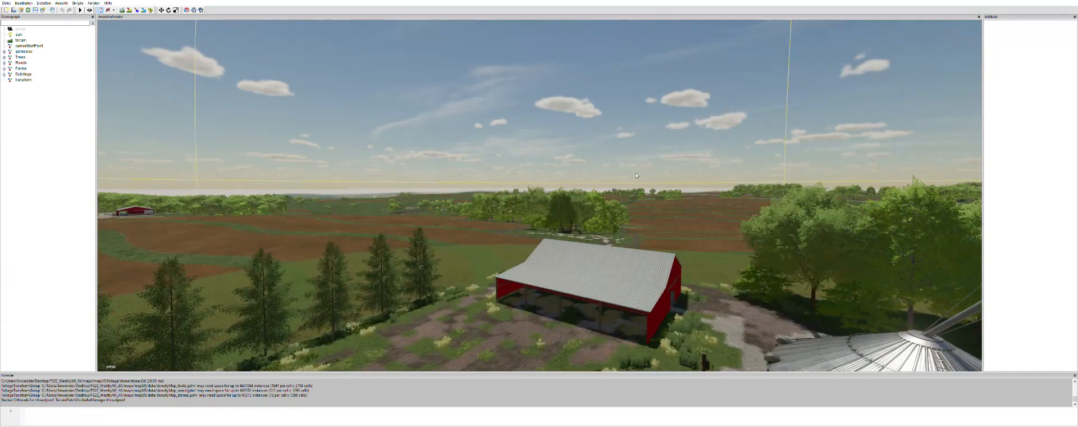
pyautogui.keyDown('alt'); pyautogui.moveTo(321, 235); pyautogui.dragTo(474, 217, button='right'); pyautogui.keyUp('alt')
pyautogui.keyDown('alt'); pyautogui.moveTo(345, 247); pyautogui.dragTo(419, 236, button='right'); pyautogui.keyUp('alt')
pyautogui.keyDown('alt'); pyautogui.moveTo(419, 237); pyautogui.dragTo(1, 224); pyautogui.keyUp('alt')
pyautogui.keyDown('alt'); pyautogui.moveTo(490, 238); pyautogui.dragTo(843, 222); pyautogui.keyUp('alt')
pyautogui.scroll(2, 746, 267)
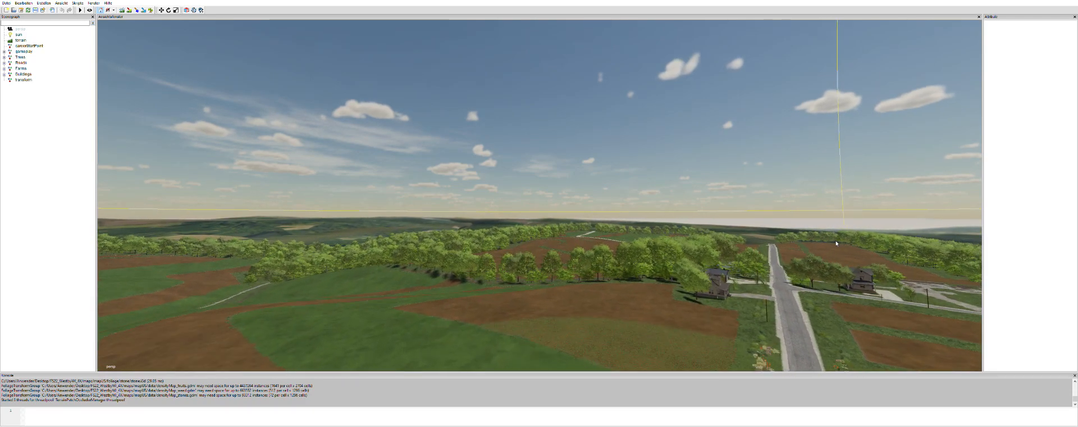
pyautogui.keyDown('alt'); pyautogui.moveTo(746, 268); pyautogui.dragTo(896, 250); pyautogui.keyUp('alt')
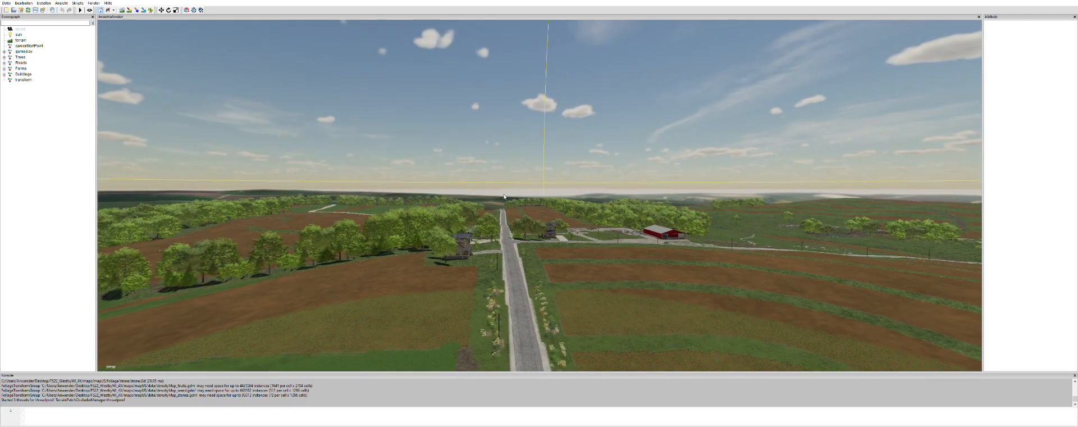
pyautogui.scroll(1, 537, 214)
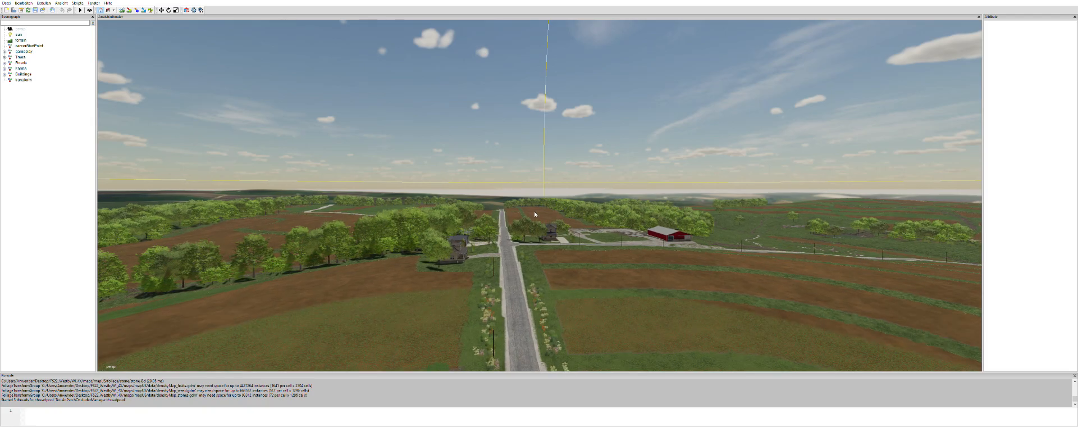
pyautogui.scroll(5, 534, 213)
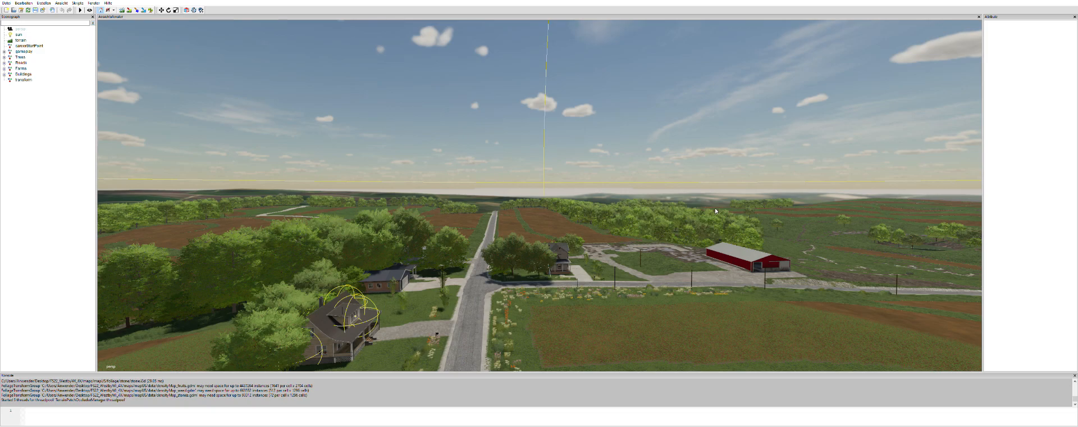
pyautogui.scroll(6, 716, 210)
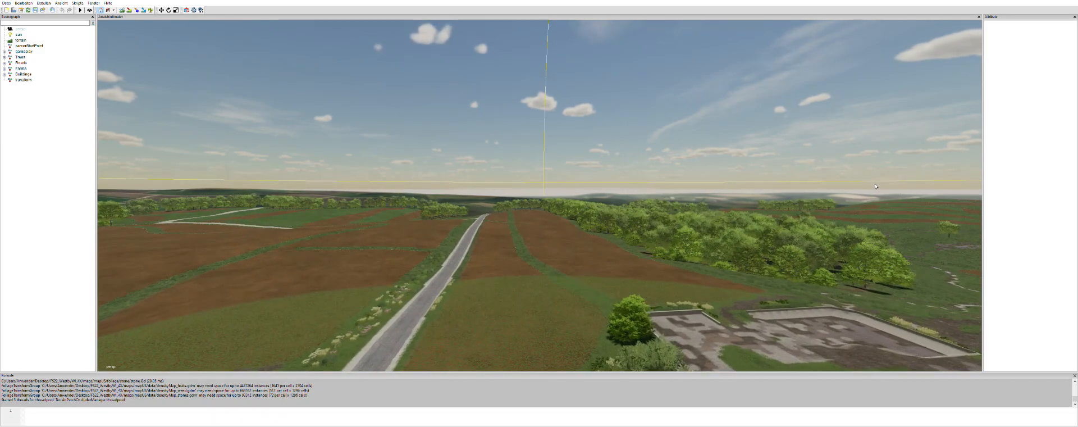
pyautogui.keyDown('alt'); pyautogui.moveTo(875, 184); pyautogui.dragTo(940, 193); pyautogui.keyUp('alt')
pyautogui.scroll(8, 940, 193)
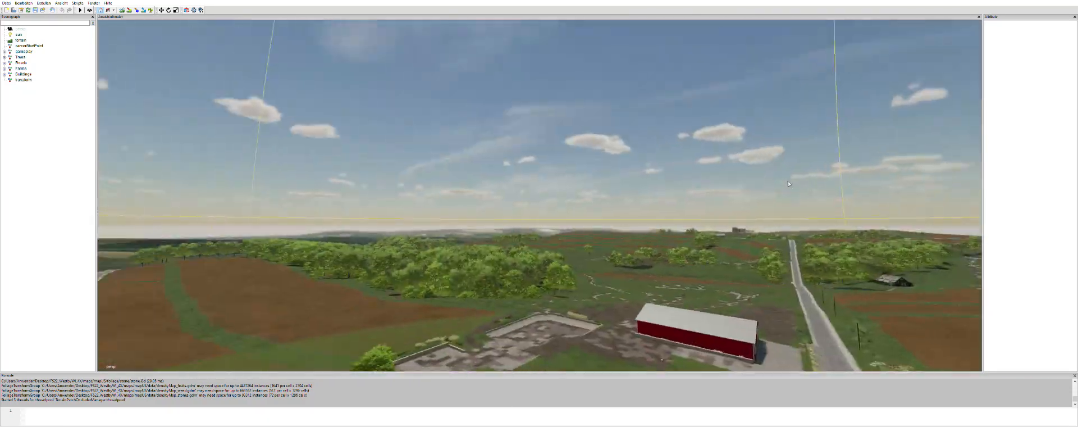
# Survey the countryside along the road beyond the red shed, past the meadows, pond and woods to the strip-shaped fields
pyautogui.keyDown('alt'); pyautogui.moveTo(788, 183); pyautogui.dragTo(695, 193); pyautogui.keyUp('alt')
pyautogui.scroll(5, 666, 175)
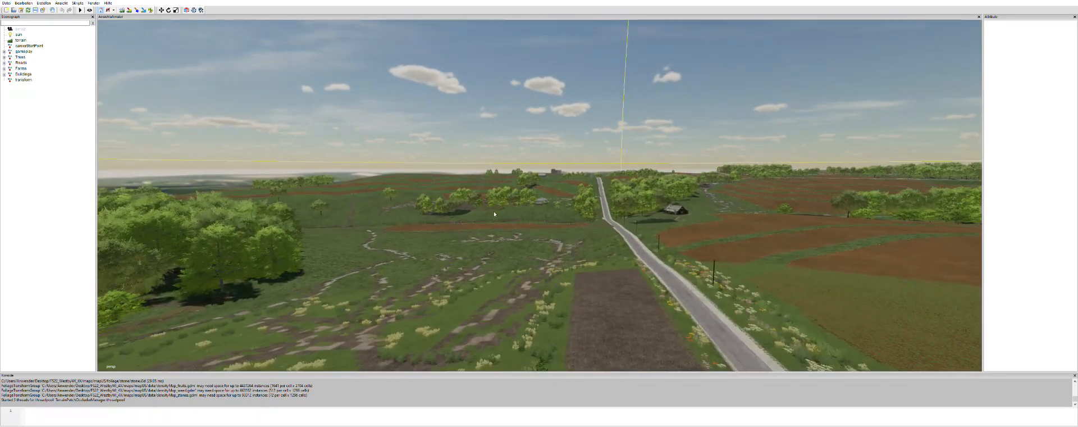
pyautogui.scroll(5, 495, 214)
pyautogui.scroll(2, 547, 142)
pyautogui.keyDown('alt'); pyautogui.moveTo(623, 150); pyautogui.dragTo(626, 130); pyautogui.keyUp('alt')
pyautogui.scroll(4, 492, 139)
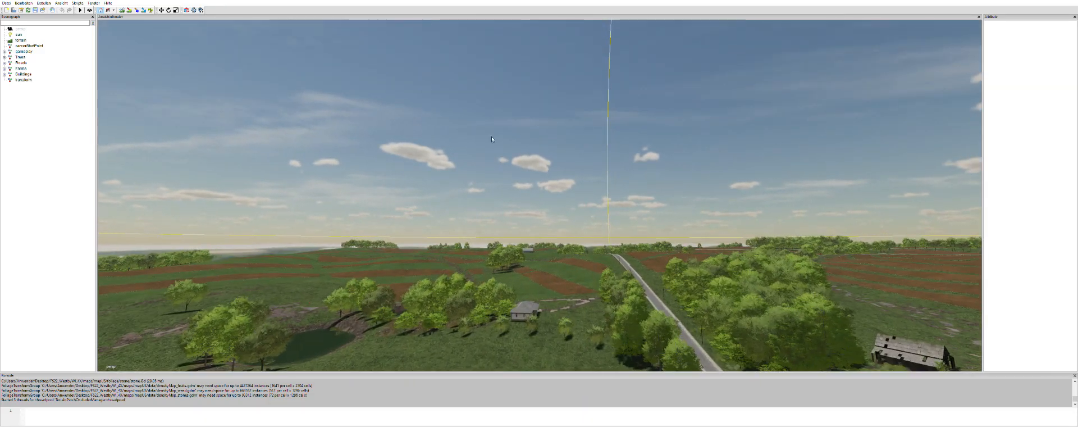
pyautogui.scroll(5, 492, 139)
pyautogui.keyDown('alt'); pyautogui.moveTo(477, 160); pyautogui.dragTo(753, 156, button='right'); pyautogui.keyUp('alt')
pyautogui.keyDown('alt'); pyautogui.moveTo(415, 155); pyautogui.dragTo(695, 151, button='right'); pyautogui.keyUp('alt')
pyautogui.moveTo(695, 151)
pyautogui.keyDown('alt'); pyautogui.mouseDown()
pyautogui.moveTo(635, 227)
pyautogui.moveTo(586, 221)
pyautogui.moveTo(834, 221)
pyautogui.mouseUp(); pyautogui.keyUp('alt')
pyautogui.keyDown('alt'); pyautogui.moveTo(427, 154); pyautogui.dragTo(690, 151, button='right'); pyautogui.keyUp('alt')
pyautogui.keyDown('alt'); pyautogui.moveTo(691, 152); pyautogui.dragTo(634, 67); pyautogui.keyUp('alt')
pyautogui.keyDown('alt'); pyautogui.moveTo(634, 68); pyautogui.dragTo(820, 67, button='right'); pyautogui.keyUp('alt')
pyautogui.keyDown('alt'); pyautogui.moveTo(483, 186); pyautogui.dragTo(618, 188, button='right'); pyautogui.keyUp('alt')
pyautogui.keyDown('alt'); pyautogui.moveTo(401, 208); pyautogui.dragTo(662, 203, button='right'); pyautogui.keyUp('alt')
pyautogui.keyDown('alt'); pyautogui.moveTo(371, 197); pyautogui.dragTo(849, 196, button='right'); pyautogui.keyUp('alt')
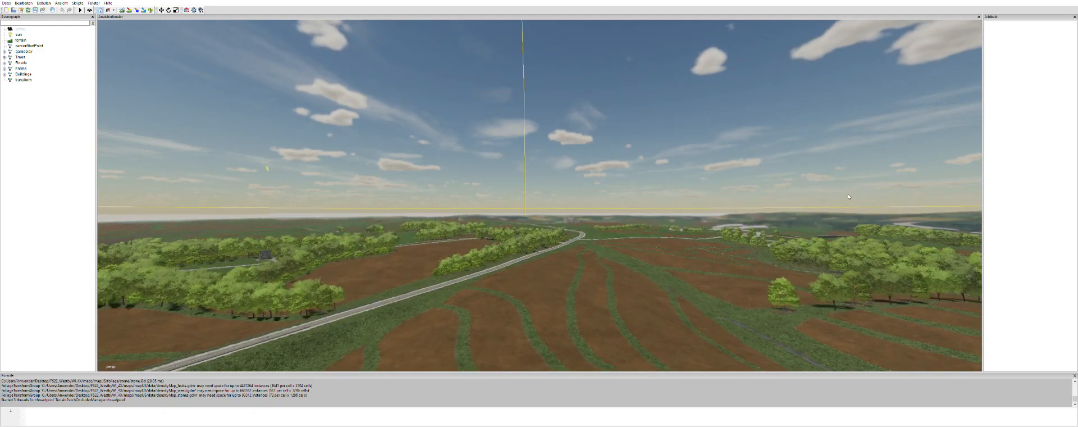
# Survey the strip-shaped fields and winding roads across the map towards the distant complex of long white-roofed barns
pyautogui.keyDown('alt'); pyautogui.moveTo(645, 220); pyautogui.dragTo(746, 219, button='right'); pyautogui.keyUp('alt')
pyautogui.keyDown('alt'); pyautogui.moveTo(747, 219); pyautogui.dragTo(582, 210); pyautogui.keyUp('alt')
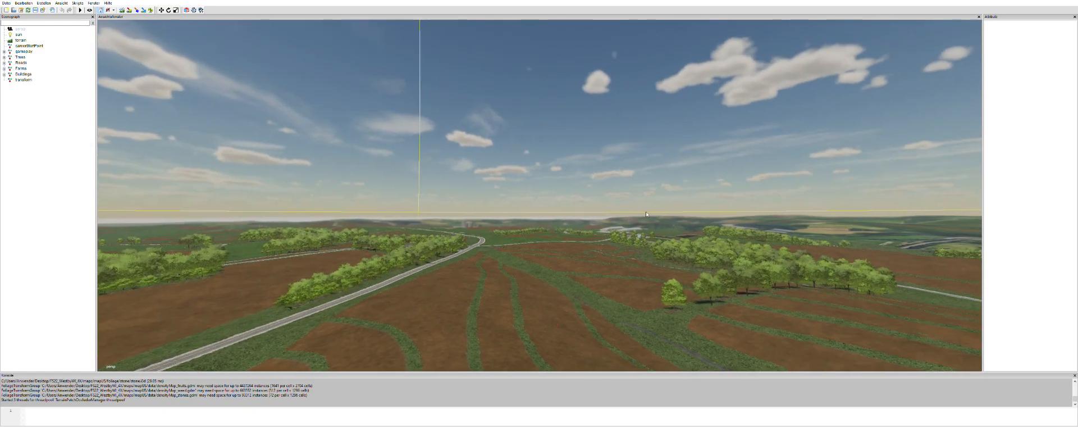
pyautogui.keyDown('alt'); pyautogui.moveTo(582, 210); pyautogui.dragTo(750, 217, button='right'); pyautogui.keyUp('alt')
pyautogui.keyDown('alt'); pyautogui.moveTo(384, 246); pyautogui.dragTo(999, 209, button='right'); pyautogui.keyUp('alt')
pyautogui.keyDown('alt'); pyautogui.moveTo(527, 287); pyautogui.dragTo(1028, 247, button='right'); pyautogui.keyUp('alt')
pyautogui.keyDown('alt'); pyautogui.moveTo(566, 273); pyautogui.dragTo(1048, 247, button='right'); pyautogui.keyUp('alt')
pyautogui.moveTo(571, 278)
pyautogui.keyDown('alt'); pyautogui.mouseDown(button='right')
pyautogui.moveTo(954, 256)
pyautogui.moveTo(730, 265)
pyautogui.moveTo(899, 255)
pyautogui.mouseUp(button='right'); pyautogui.keyUp('alt')
pyautogui.keyDown('alt'); pyautogui.moveTo(352, 272); pyautogui.dragTo(682, 251, button='right'); pyautogui.keyUp('alt')
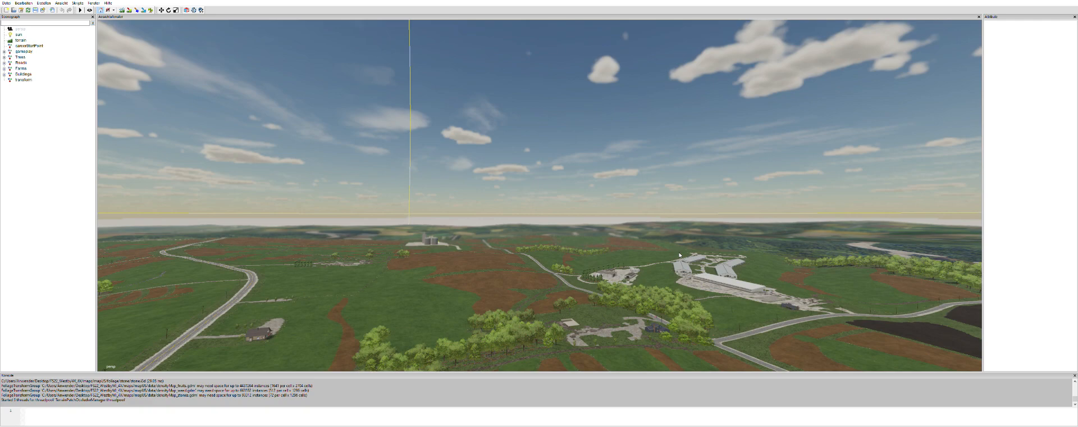
pyautogui.keyDown('alt'); pyautogui.moveTo(430, 240); pyautogui.dragTo(854, 256, button='right'); pyautogui.keyUp('alt')
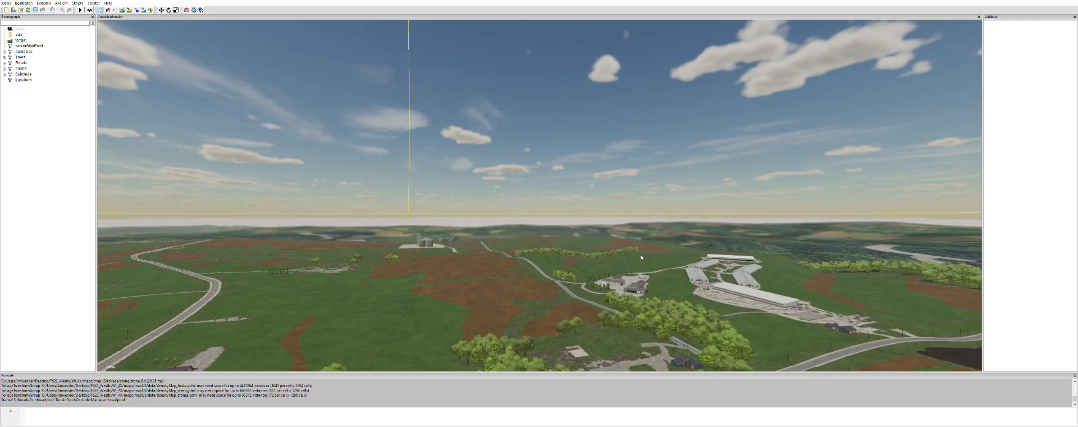
pyautogui.keyDown('alt'); pyautogui.moveTo(642, 257); pyautogui.dragTo(734, 259, button='right'); pyautogui.keyUp('alt')
pyautogui.keyDown('alt'); pyautogui.moveTo(257, 267); pyautogui.dragTo(393, 278, button='right'); pyautogui.keyUp('alt')
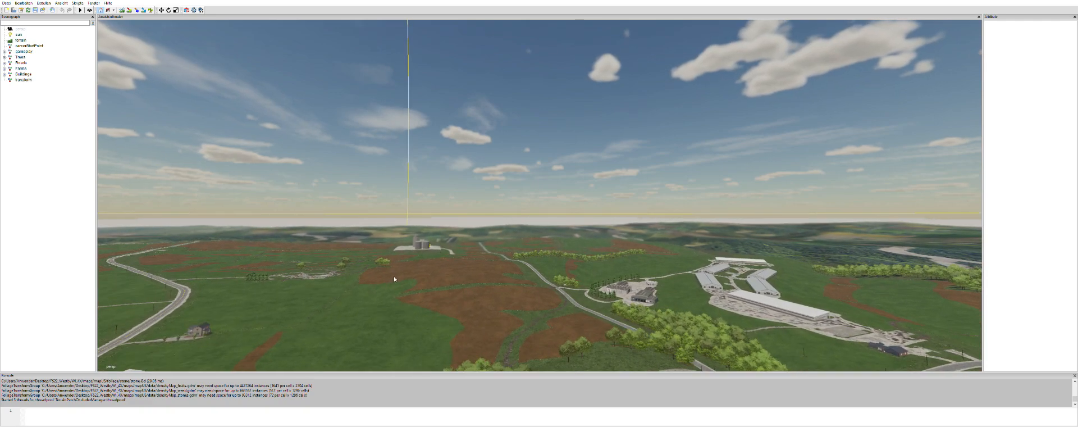
pyautogui.keyDown('alt'); pyautogui.moveTo(270, 243); pyautogui.dragTo(658, 224, button='right'); pyautogui.keyUp('alt')
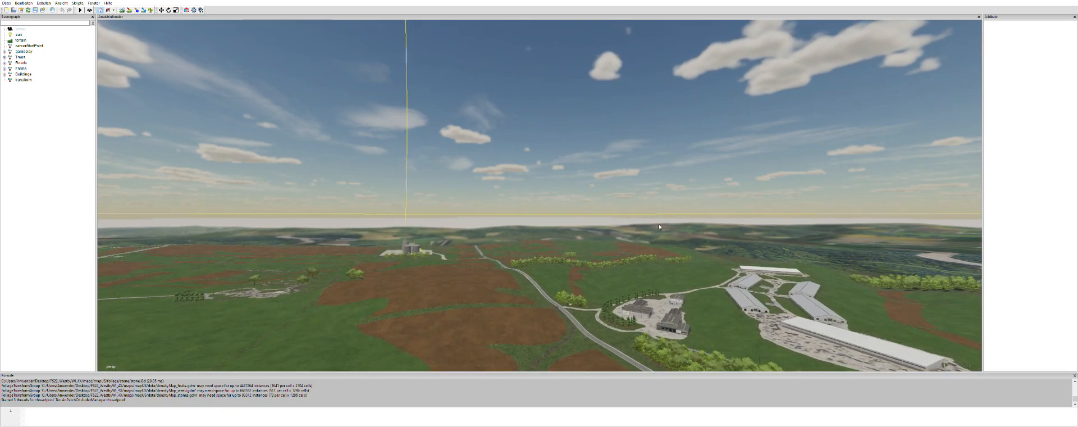
# Examine the grey-roofed halls and paved yard beside the road, viewing them from above the woods and from close up
pyautogui.keyDown('alt'); pyautogui.moveTo(703, 271); pyautogui.dragTo(523, 201); pyautogui.keyUp('alt')
pyautogui.keyDown('alt'); pyautogui.moveTo(524, 201); pyautogui.dragTo(615, 119, button='right'); pyautogui.keyUp('alt')
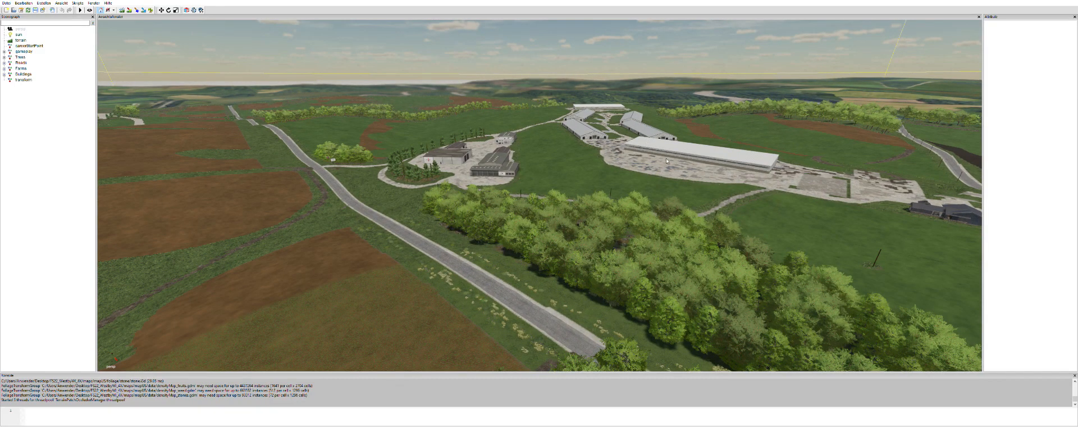
pyautogui.keyDown('alt'); pyautogui.moveTo(666, 161); pyautogui.dragTo(653, 158); pyautogui.keyUp('alt')
pyautogui.keyDown('alt'); pyautogui.moveTo(678, 172); pyautogui.dragTo(563, 173, button='right'); pyautogui.keyUp('alt')
pyautogui.keyDown('alt'); pyautogui.moveTo(563, 174); pyautogui.dragTo(742, 194); pyautogui.keyUp('alt')
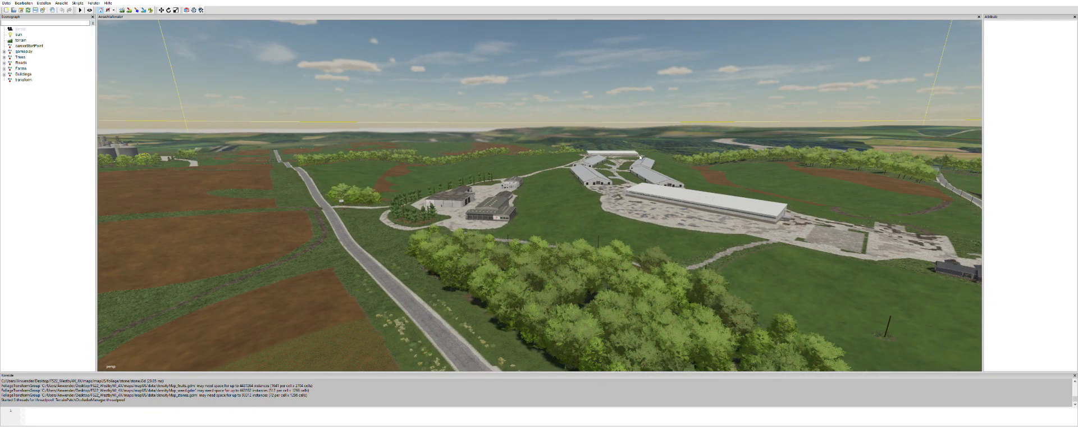
pyautogui.keyDown('alt'); pyautogui.moveTo(746, 234); pyautogui.dragTo(618, 193, button='right'); pyautogui.keyUp('alt')
pyautogui.keyDown('alt'); pyautogui.moveTo(659, 221); pyautogui.dragTo(590, 215); pyautogui.keyUp('alt')
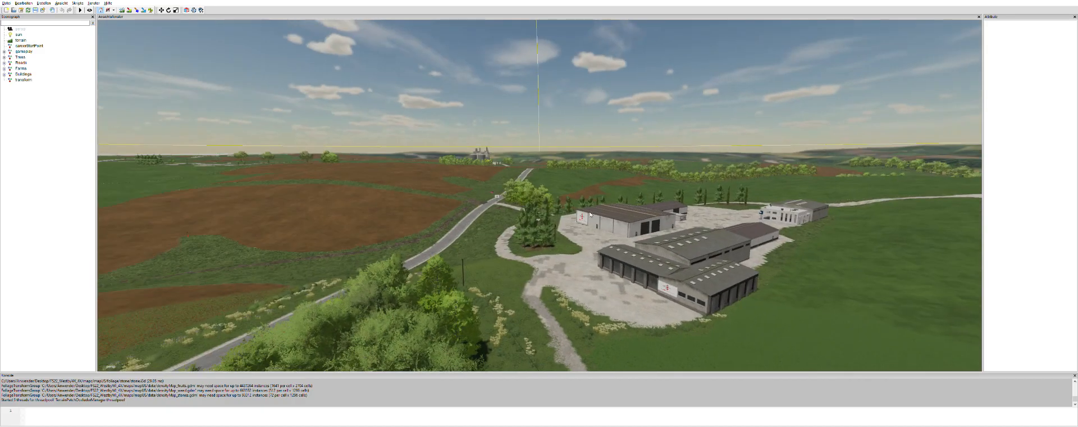
pyautogui.scroll(6, 675, 267)
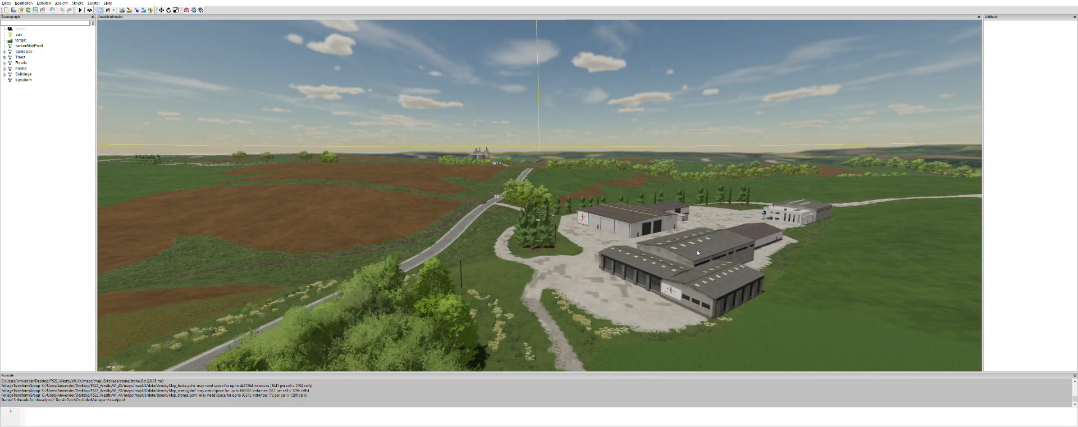
pyautogui.scroll(2, 783, 257)
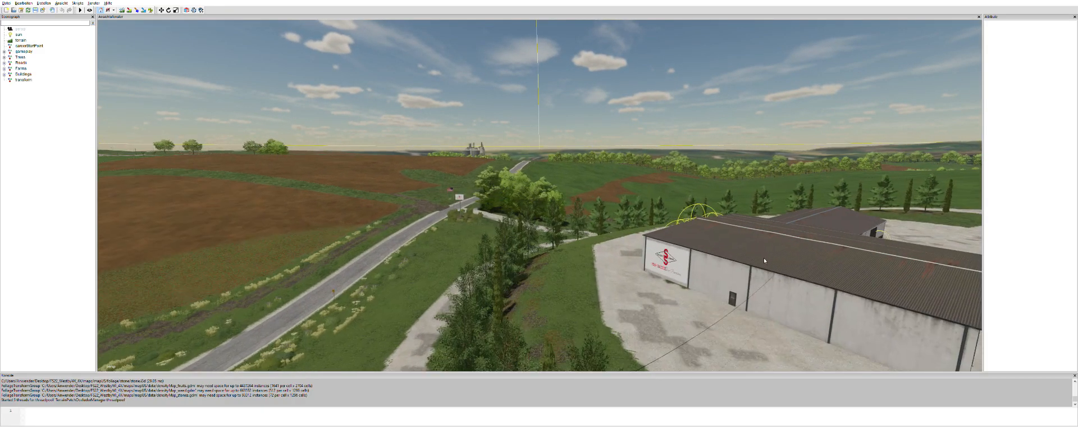
pyautogui.keyDown('alt'); pyautogui.moveTo(759, 260); pyautogui.dragTo(830, 269); pyautogui.keyUp('alt')
pyautogui.scroll(7, 829, 271)
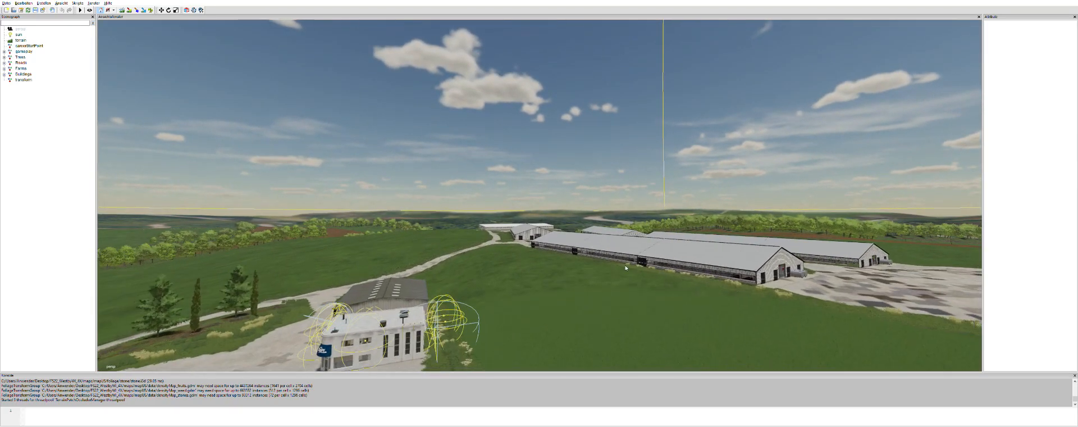
# Examine the long white-roofed barns and their gravel access tracks, continuing to the separate barn at the edge of the meadow
pyautogui.scroll(1, 570, 248)
pyautogui.keyDown('alt'); pyautogui.moveTo(571, 247); pyautogui.dragTo(560, 223); pyautogui.keyUp('alt')
pyautogui.scroll(2, 583, 217)
pyautogui.scroll(6, 583, 217)
pyautogui.scroll(6, 560, 223)
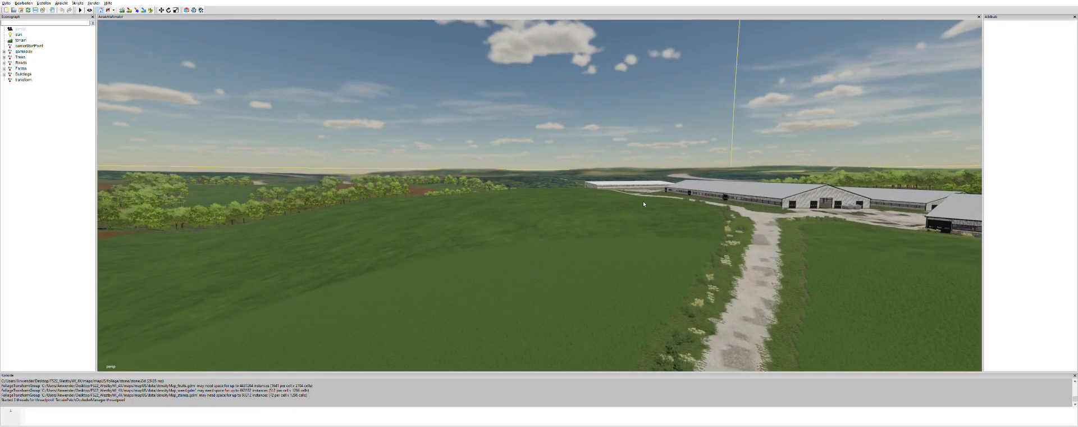
pyautogui.scroll(2, 525, 223)
pyautogui.keyDown('alt'); pyautogui.moveTo(651, 157); pyautogui.dragTo(626, 181); pyautogui.keyUp('alt')
pyautogui.scroll(6, 839, 208)
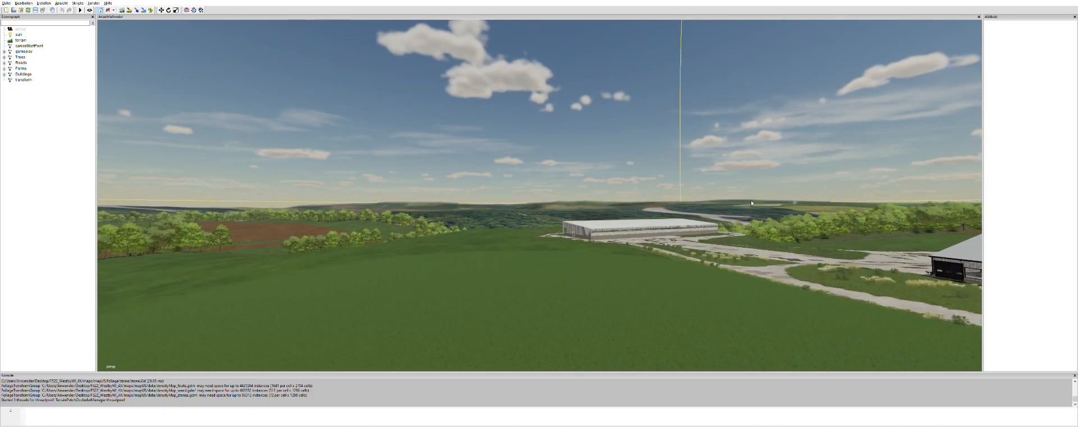
# Examine the long white-roofed barns along the gravel track and the separate barn with two tanks on its paved yard
pyautogui.keyDown('alt'); pyautogui.moveTo(597, 214); pyautogui.dragTo(740, 211); pyautogui.keyUp('alt')
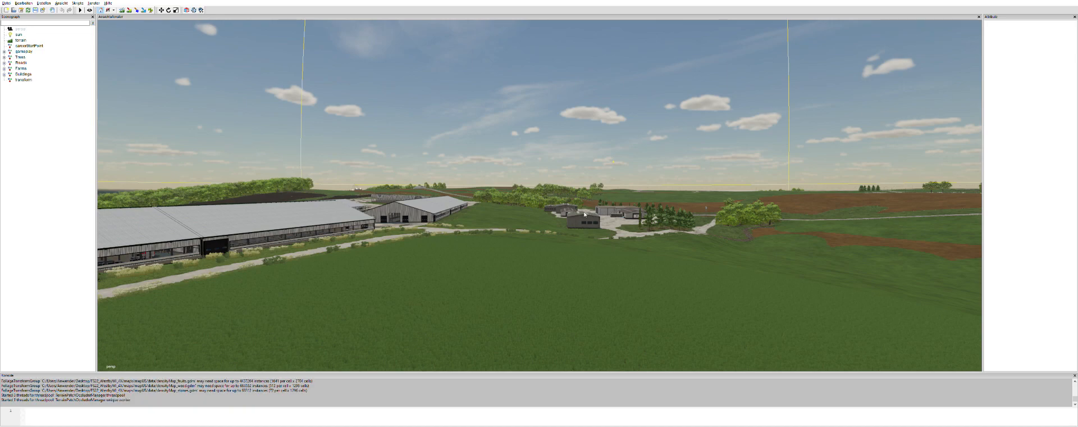
pyautogui.keyDown('alt'); pyautogui.moveTo(385, 223); pyautogui.dragTo(373, 213); pyautogui.keyUp('alt')
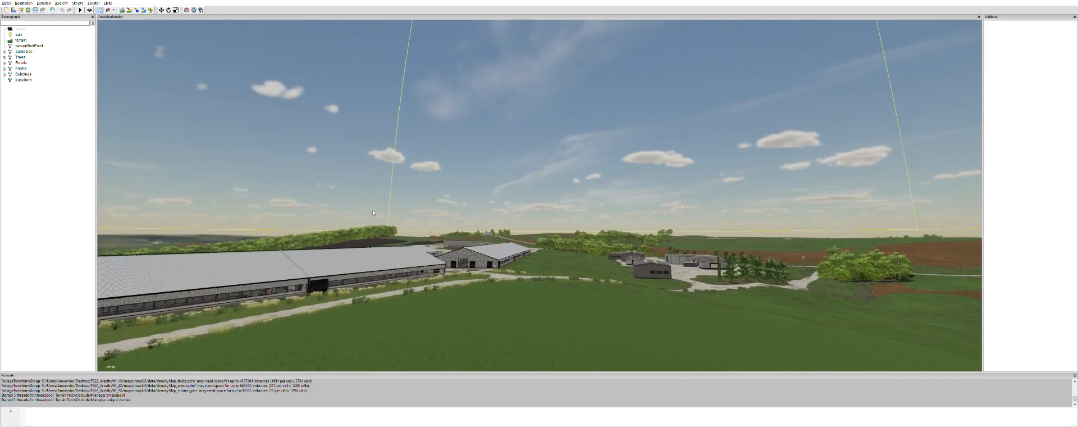
pyautogui.keyDown('alt'); pyautogui.moveTo(314, 238); pyautogui.dragTo(251, 231); pyautogui.keyUp('alt')
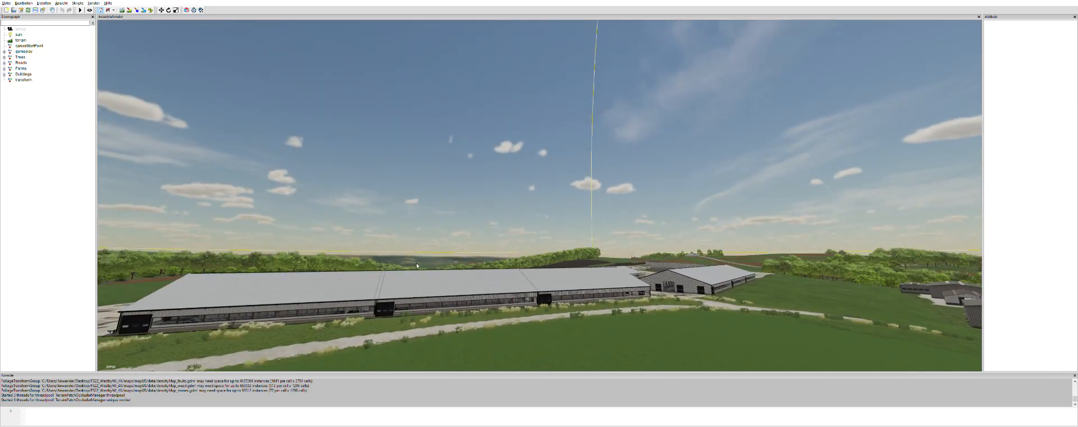
pyautogui.keyDown('alt'); pyautogui.moveTo(417, 266); pyautogui.dragTo(618, 274, button='middle'); pyautogui.keyUp('alt')
pyautogui.scroll(2, 618, 275)
pyautogui.keyDown('alt'); pyautogui.moveTo(588, 274); pyautogui.dragTo(642, 249); pyautogui.keyUp('alt')
pyautogui.keyDown('alt'); pyautogui.moveTo(642, 287); pyautogui.dragTo(663, 279); pyautogui.keyUp('alt')
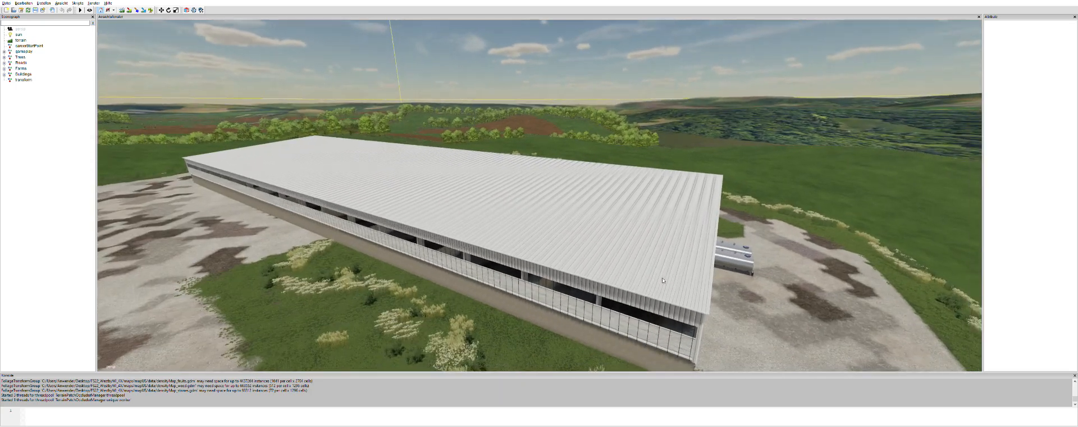
pyautogui.keyDown('alt'); pyautogui.moveTo(779, 265); pyautogui.dragTo(658, 262); pyautogui.keyUp('alt')
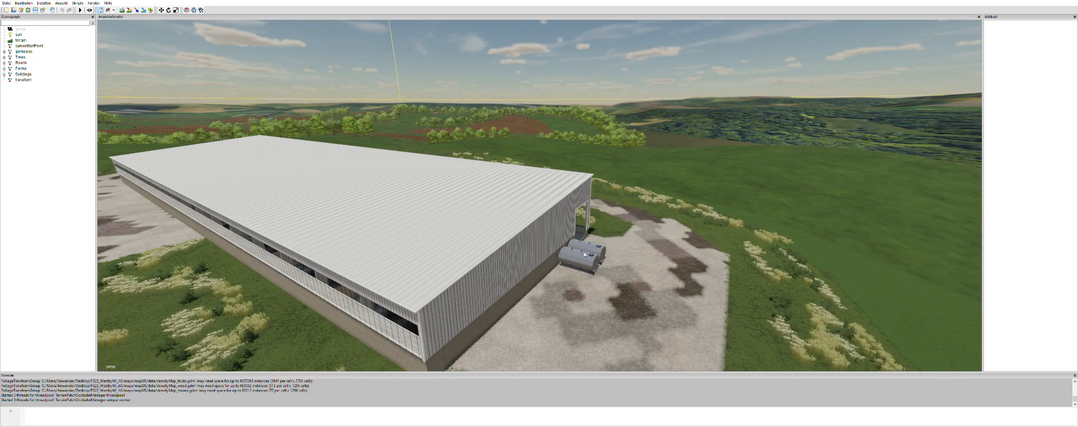
pyautogui.keyDown('alt'); pyautogui.moveTo(698, 263); pyautogui.dragTo(550, 260); pyautogui.keyUp('alt')
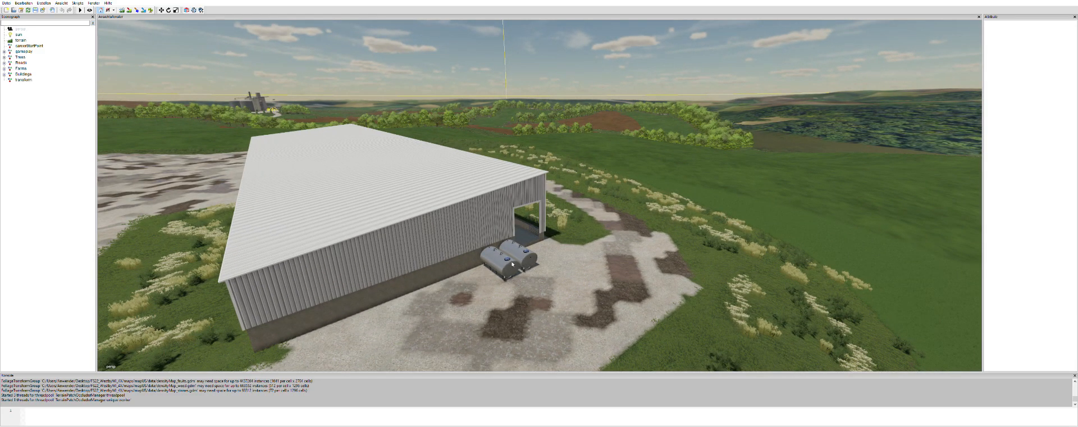
# Survey the meadow's outer edge, where the grass meets the blurred background landscape beside the woods
pyautogui.keyDown('alt'); pyautogui.moveTo(591, 268); pyautogui.dragTo(673, 243); pyautogui.keyUp('alt')
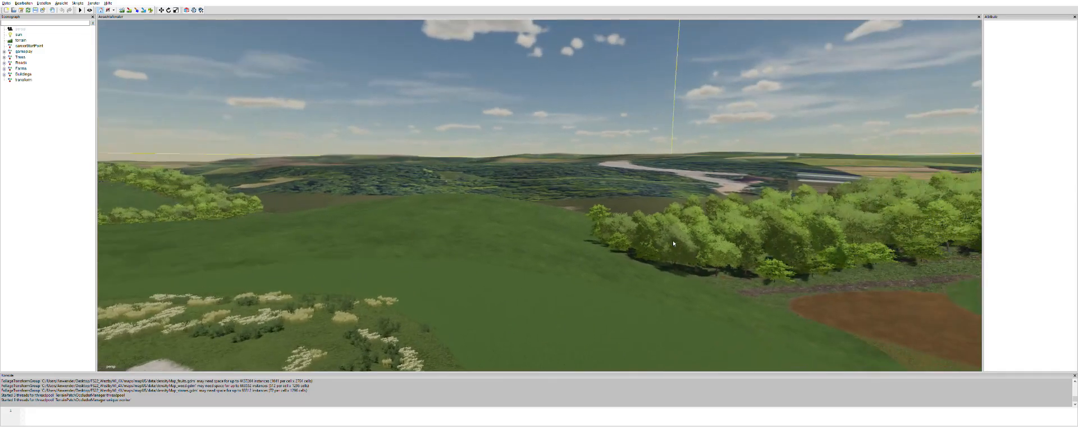
pyautogui.keyDown('alt'); pyautogui.moveTo(580, 252); pyautogui.dragTo(661, 217); pyautogui.keyUp('alt')
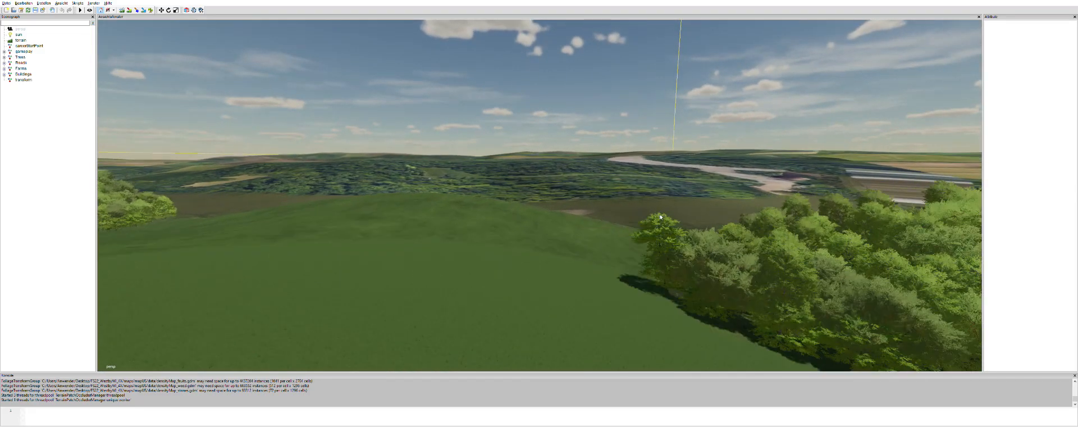
pyautogui.keyDown('alt'); pyautogui.moveTo(604, 235); pyautogui.dragTo(740, 219); pyautogui.keyUp('alt')
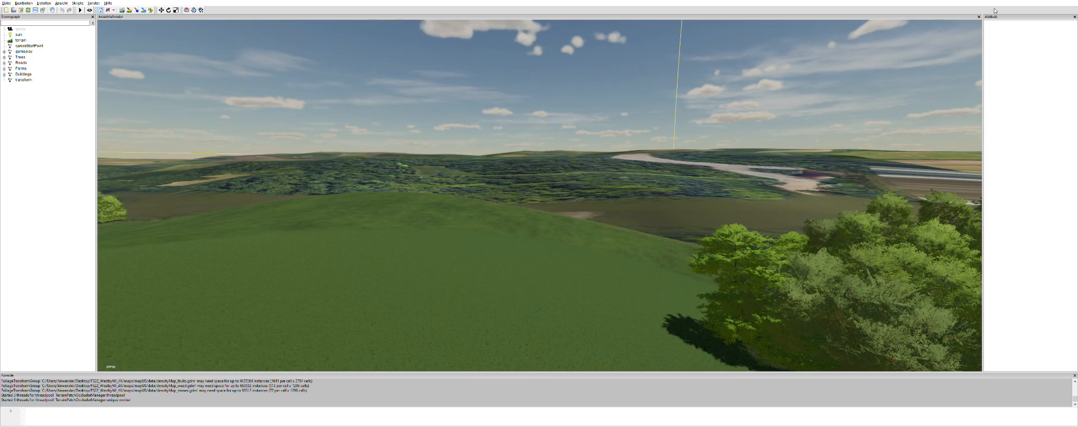
pyautogui.keyDown('alt'); pyautogui.moveTo(487, 295); pyautogui.dragTo(719, 276, button='right'); pyautogui.keyUp('alt')
pyautogui.moveTo(762, 290)
pyautogui.keyDown('alt'); pyautogui.mouseDown()
pyautogui.moveTo(669, 297)
pyautogui.moveTo(648, 280)
pyautogui.mouseUp(); pyautogui.keyUp('alt')
pyautogui.keyDown('alt'); pyautogui.moveTo(648, 280); pyautogui.dragTo(758, 284, button='right'); pyautogui.keyUp('alt')
pyautogui.keyDown('alt'); pyautogui.moveTo(758, 284); pyautogui.dragTo(654, 283); pyautogui.keyUp('alt')
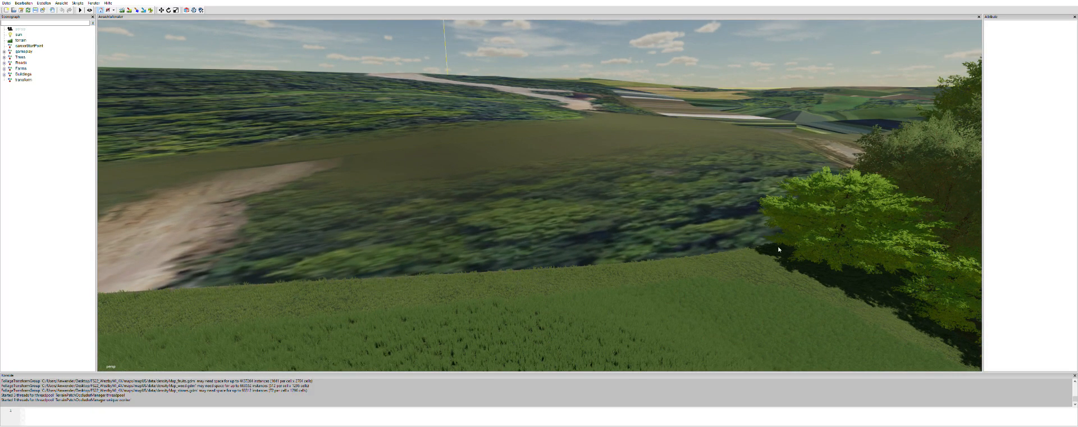
pyautogui.keyDown('alt'); pyautogui.moveTo(656, 275); pyautogui.dragTo(551, 264); pyautogui.keyUp('alt')
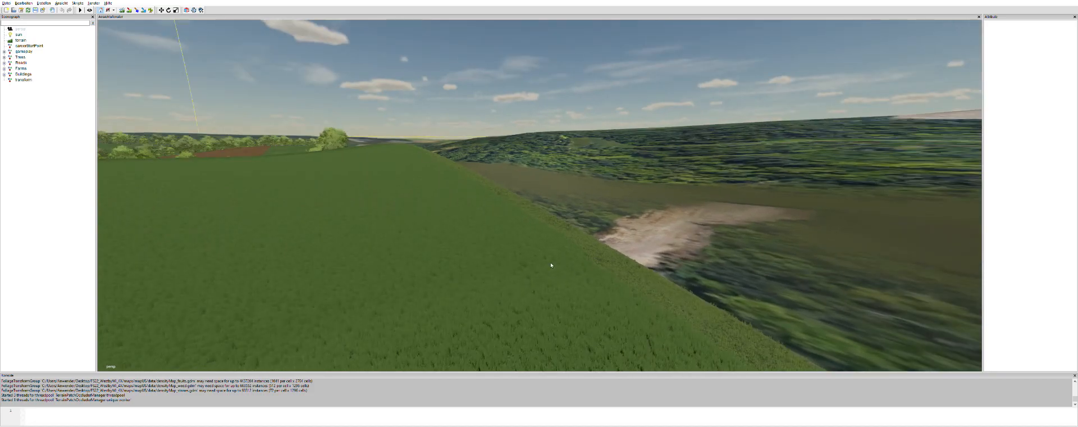
pyautogui.keyDown('alt'); pyautogui.moveTo(754, 335); pyautogui.dragTo(525, 278); pyautogui.keyUp('alt')
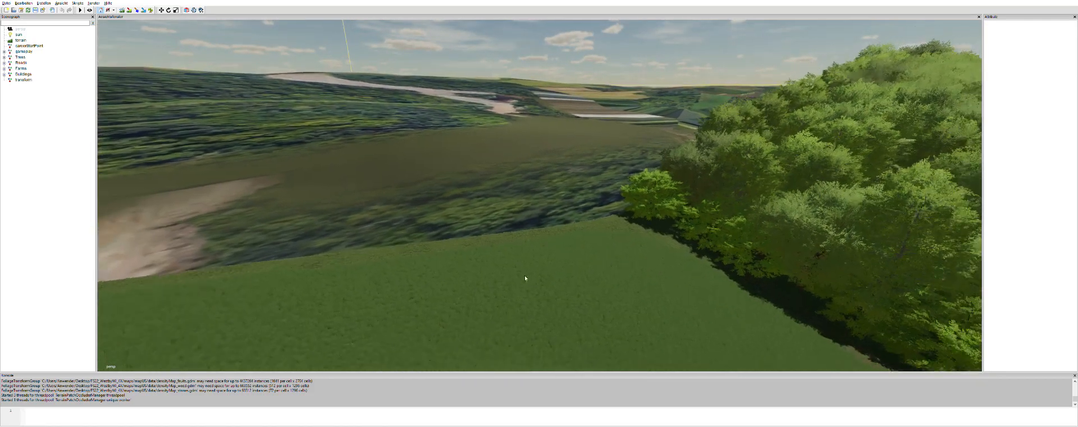
pyautogui.keyDown('alt'); pyautogui.moveTo(318, 244); pyautogui.dragTo(197, 214); pyautogui.keyUp('alt')
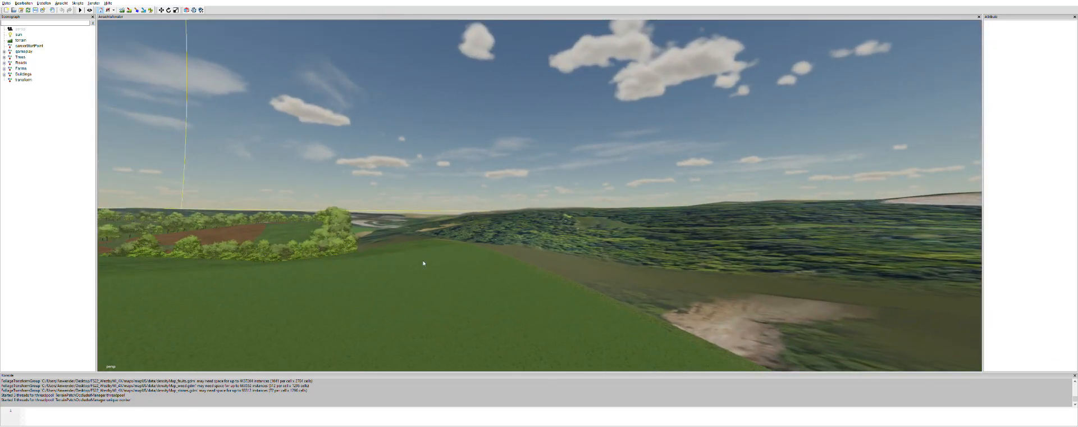
# Examine the row of trees bordering the meadow's edge, first from above and then from close to the ground
pyautogui.keyDown('alt'); pyautogui.moveTo(424, 263); pyautogui.dragTo(511, 248, button='middle'); pyautogui.keyUp('alt')
pyautogui.keyDown('alt'); pyautogui.moveTo(388, 272); pyautogui.dragTo(533, 345, button='middle'); pyautogui.keyUp('alt')
pyautogui.moveTo(344, 273)
pyautogui.keyDown('alt'); pyautogui.mouseDown(button='middle')
pyautogui.moveTo(424, 305)
pyautogui.moveTo(362, 299)
pyautogui.mouseUp(button='middle'); pyautogui.keyUp('alt')
pyautogui.moveTo(361, 299)
pyautogui.keyDown('alt'); pyautogui.mouseDown()
pyautogui.moveTo(524, 324)
pyautogui.moveTo(520, 313)
pyautogui.mouseUp(); pyautogui.keyUp('alt')
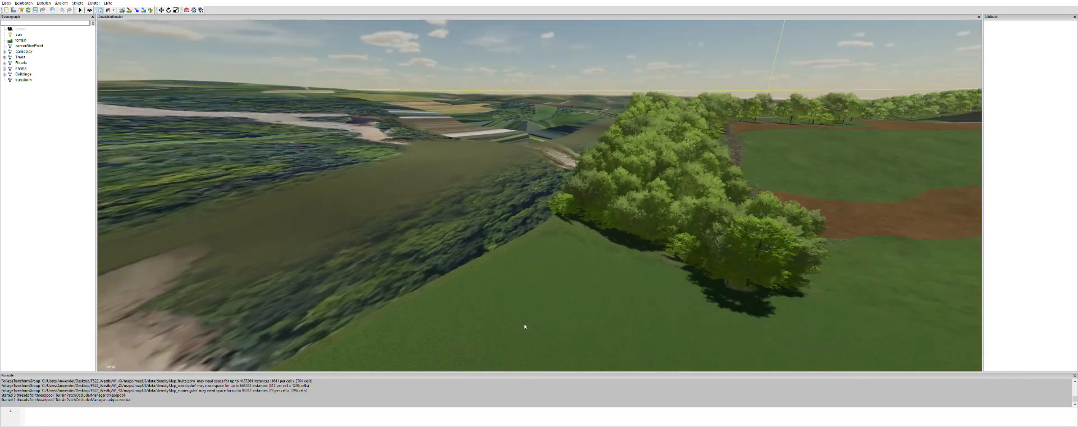
pyautogui.scroll(4, 496, 270)
pyautogui.keyDown('alt'); pyautogui.moveTo(473, 271); pyautogui.dragTo(410, 275); pyautogui.keyUp('alt')
pyautogui.scroll(3, 646, 236)
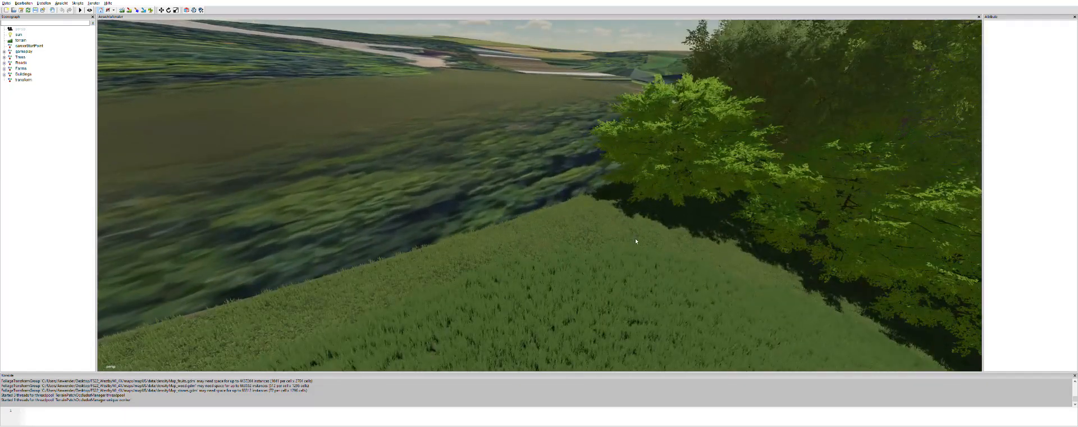
pyautogui.scroll(2, 651, 232)
pyautogui.keyDown('alt'); pyautogui.moveTo(584, 264); pyautogui.dragTo(630, 248); pyautogui.keyUp('alt')
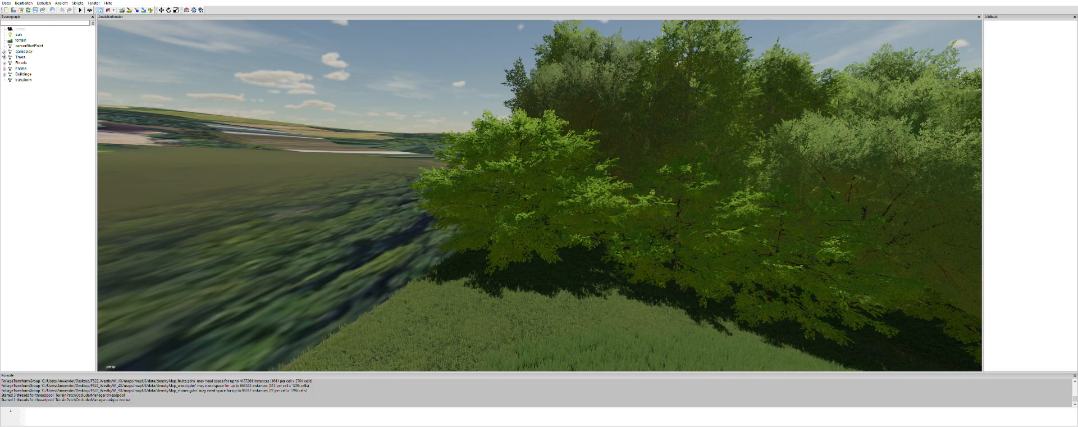
# Expand the Trees group and select the pagodaDogwood_stage03 tree at the corner of the woods by the meadow's edge
pyautogui.click(4, 56)
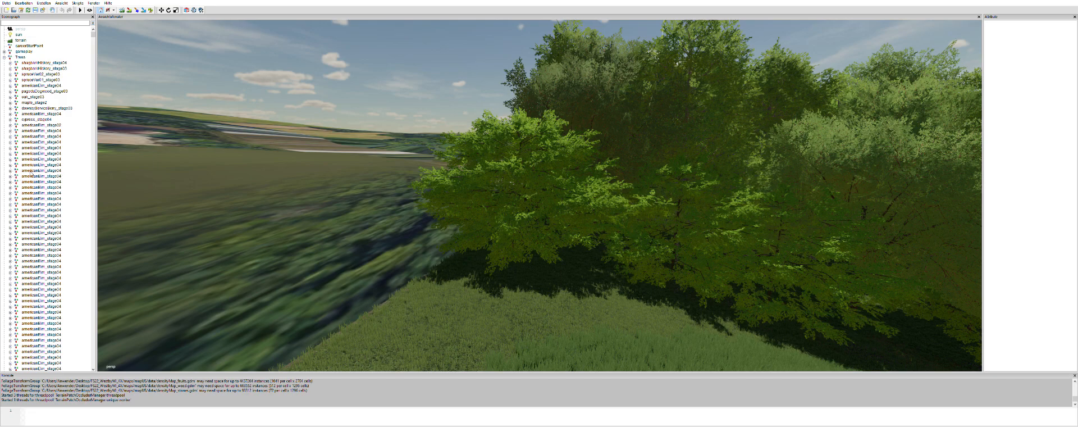
pyautogui.scroll(-1, 61, 190)
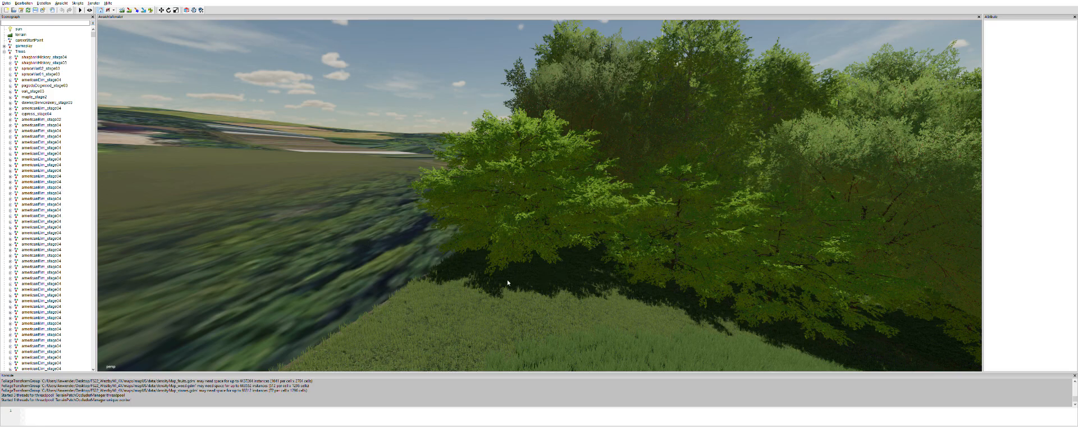
pyautogui.scroll(5, 541, 277)
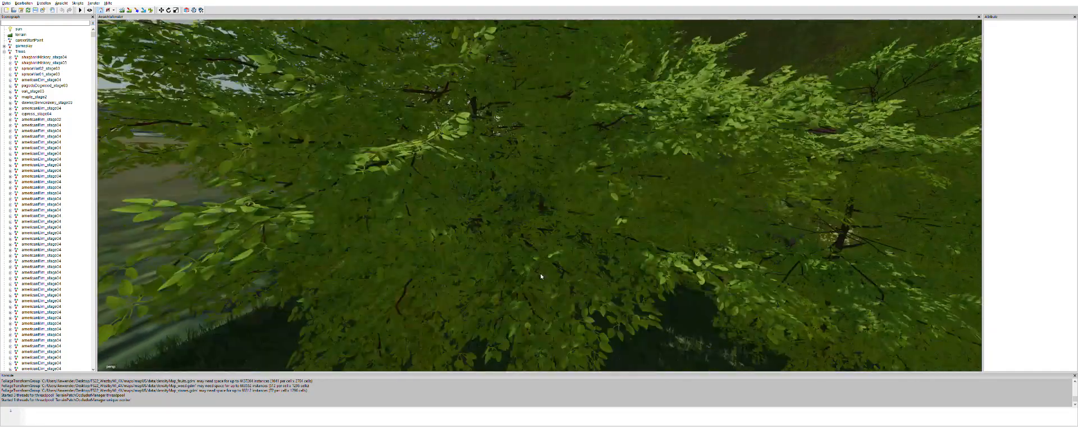
pyautogui.scroll(4, 542, 276)
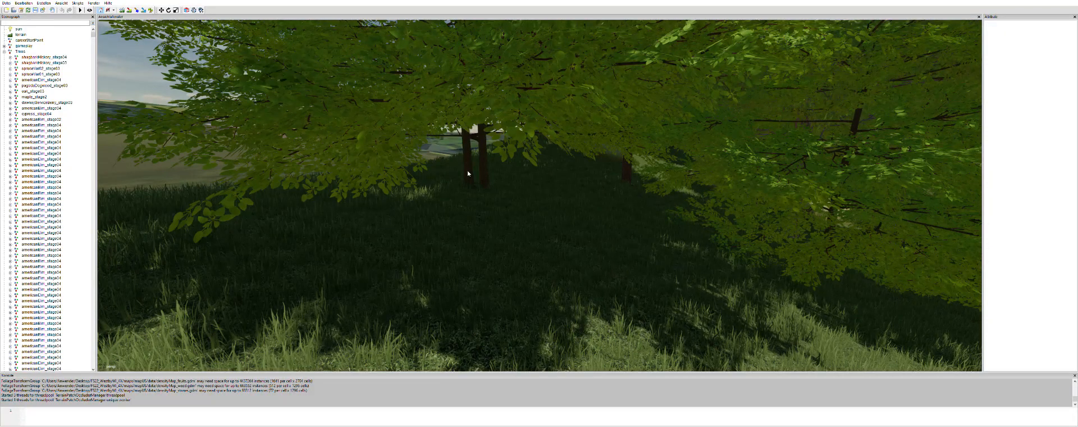
pyautogui.click(468, 174)
pyautogui.scroll(-4, 62, 364)
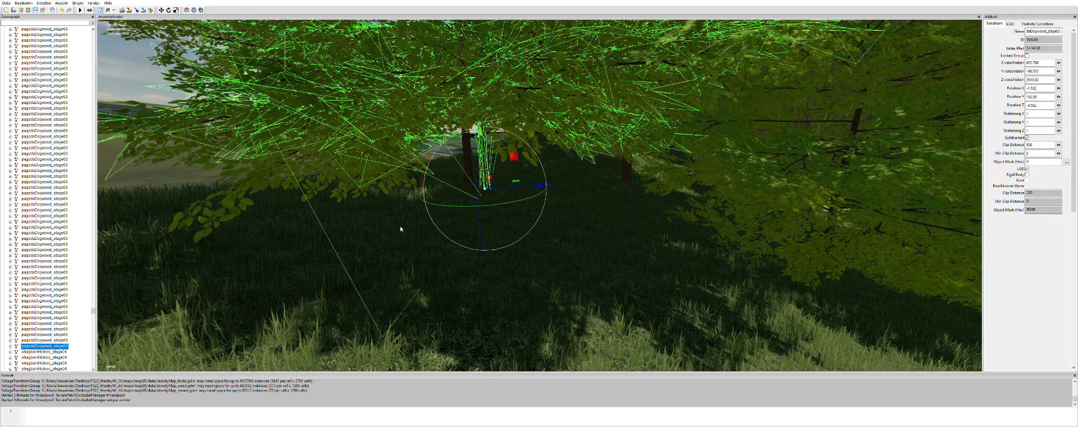
pyautogui.scroll(-5, 572, 264)
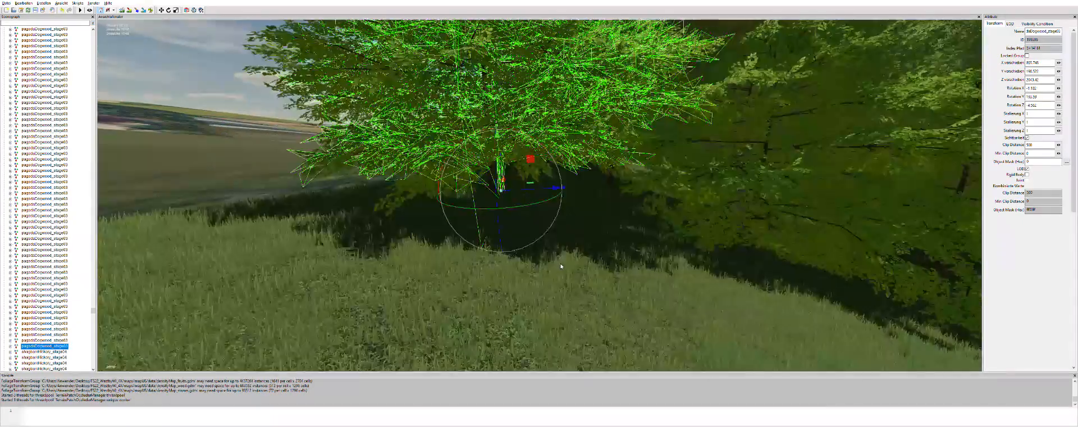
pyautogui.scroll(-3, 516, 272)
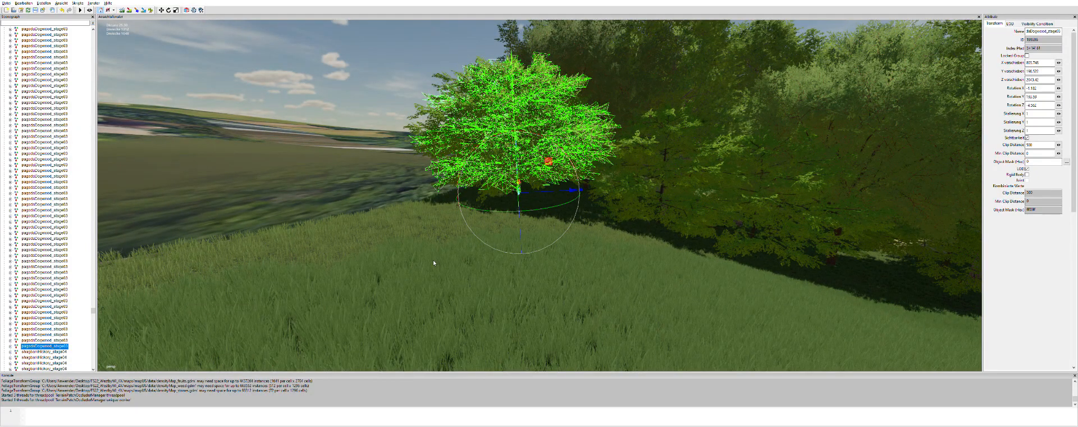
pyautogui.scroll(3, 450, 238)
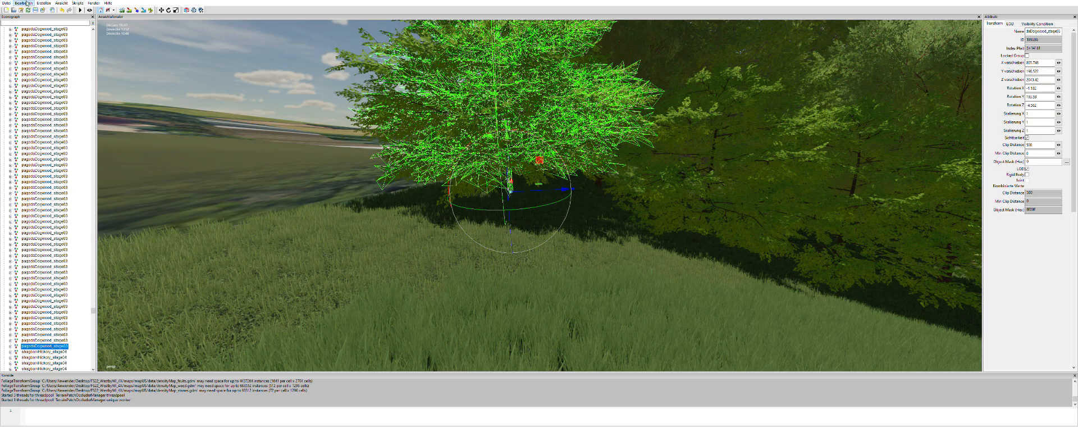
# Duplicate the selected dogwood tree and move the copy onto the open grass in front of the woods
pyautogui.hotkey('ctrl', 'd')
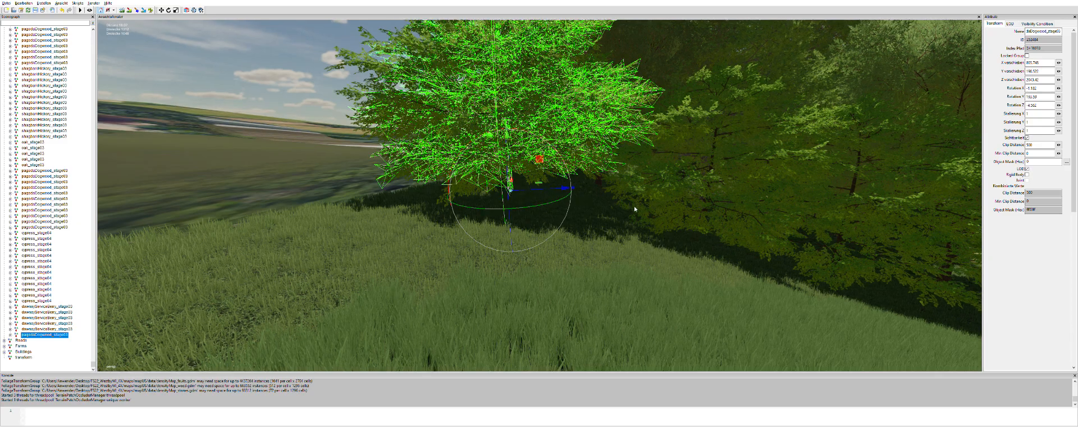
pyautogui.keyDown('alt'); pyautogui.moveTo(635, 208); pyautogui.dragTo(621, 210); pyautogui.keyUp('alt')
pyautogui.keyDown('alt'); pyautogui.moveTo(621, 209); pyautogui.dragTo(608, 221, button='middle'); pyautogui.keyUp('alt')
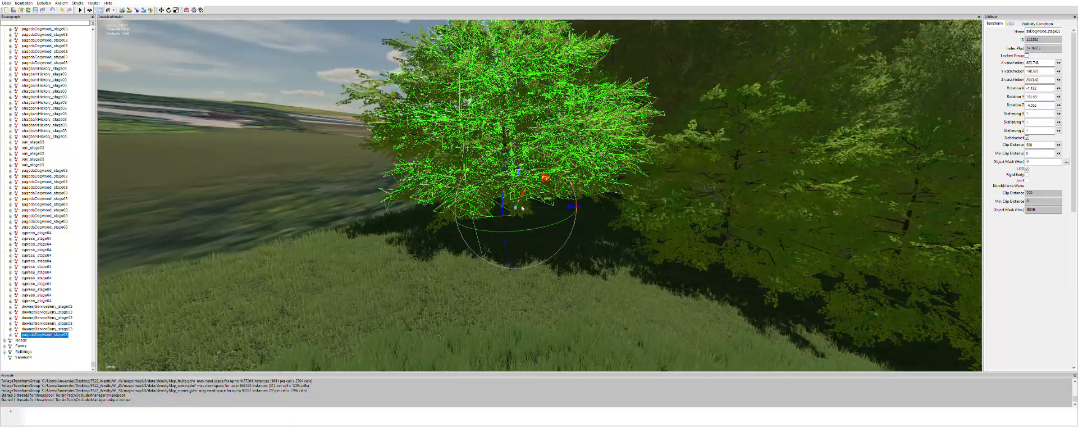
pyautogui.moveTo(525, 211); pyautogui.dragTo(452, 301)
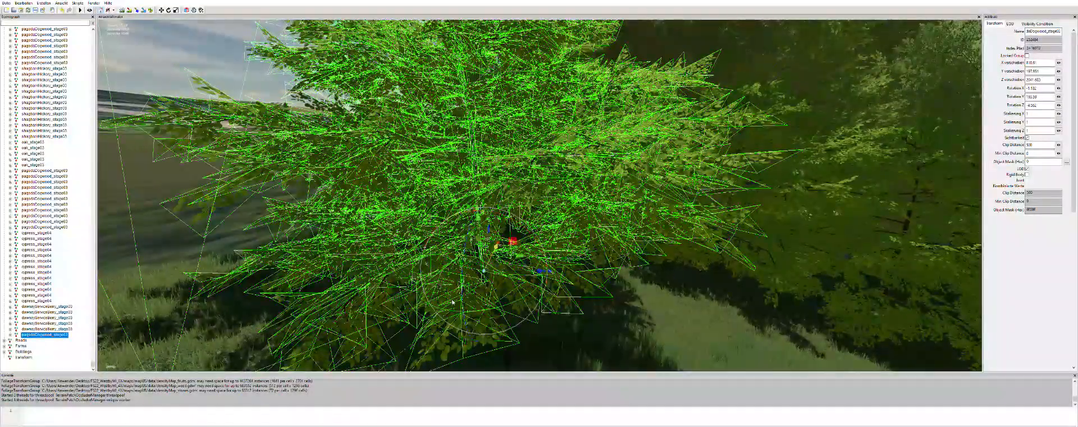
pyautogui.keyDown('alt'); pyautogui.moveTo(621, 302); pyautogui.dragTo(540, 293, button='right'); pyautogui.keyUp('alt')
pyautogui.moveTo(522, 210); pyautogui.dragTo(498, 253)
pyautogui.keyDown('alt'); pyautogui.moveTo(677, 254); pyautogui.dragTo(639, 255); pyautogui.keyUp('alt')
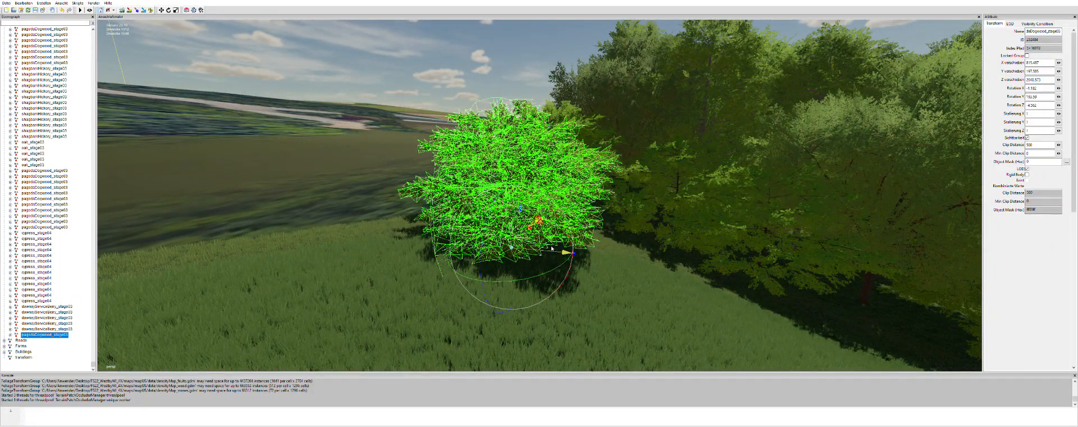
pyautogui.moveTo(549, 246); pyautogui.dragTo(551, 190)
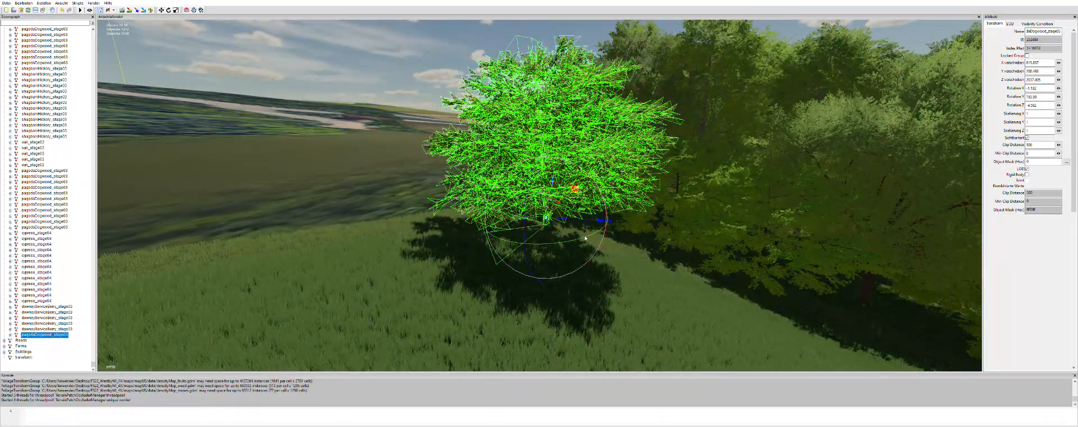
# Rotate the duplicated dogwood tree so that its crown faces differently from the original
pyautogui.moveTo(585, 233); pyautogui.dragTo(575, 235)
pyautogui.moveTo(505, 237)
pyautogui.mouseDown()
pyautogui.moveTo(523, 237)
pyautogui.moveTo(492, 246)
pyautogui.moveTo(504, 228)
pyautogui.moveTo(510, 248)
pyautogui.mouseUp()
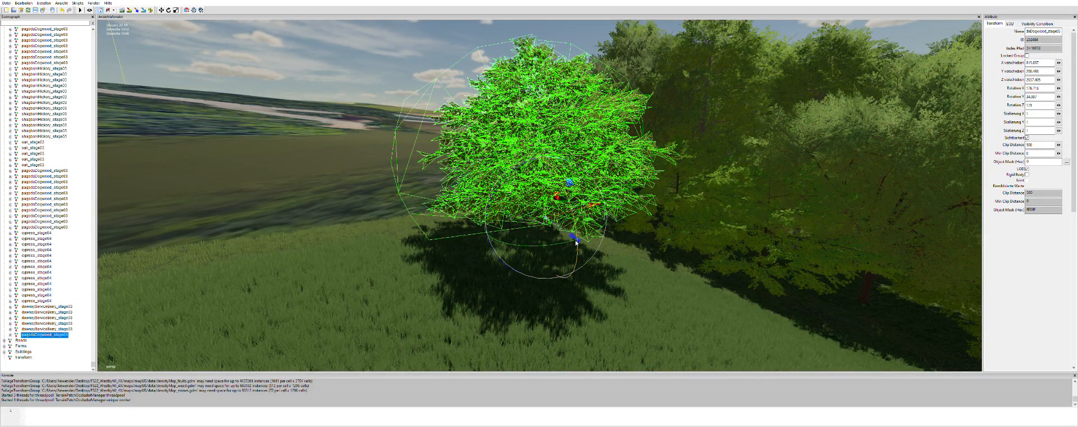
pyautogui.moveTo(577, 242)
pyautogui.mouseDown()
pyautogui.moveTo(564, 209)
pyautogui.moveTo(567, 236)
pyautogui.mouseUp()
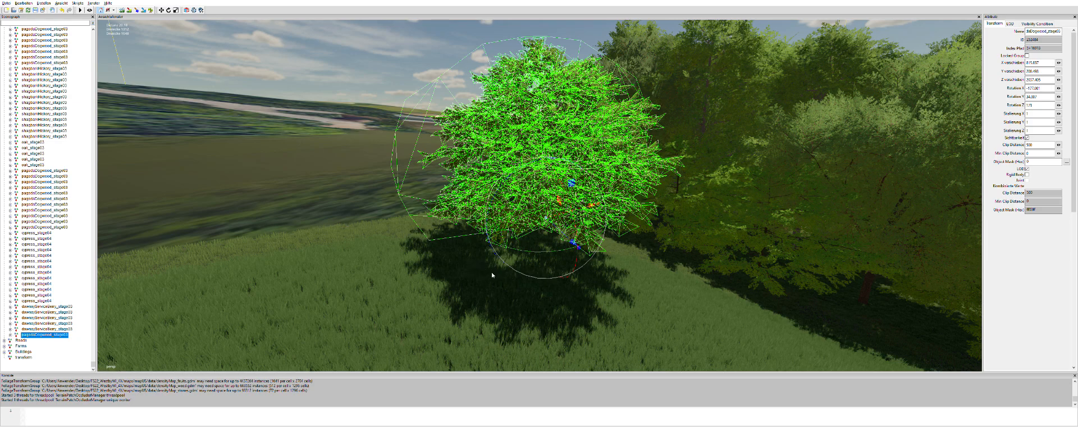
# Reposition the rotated dogwood copy on the grass closer to the meadow's outer edge and inspect its base
pyautogui.scroll(3, 492, 274)
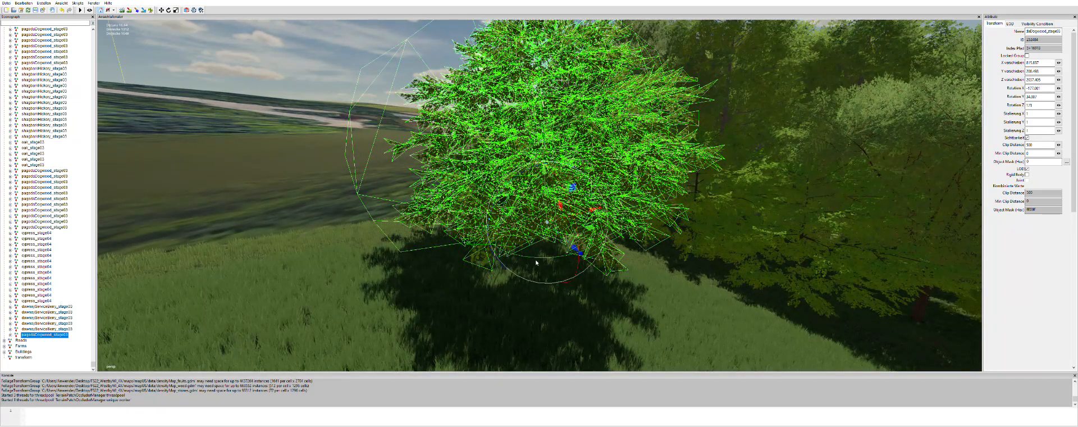
pyautogui.moveTo(565, 214); pyautogui.dragTo(508, 221)
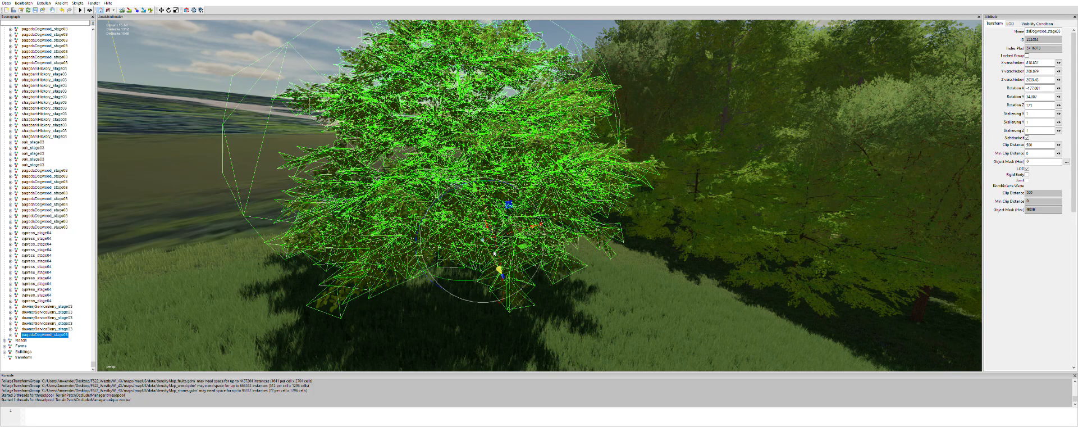
pyautogui.moveTo(493, 254); pyautogui.dragTo(452, 176)
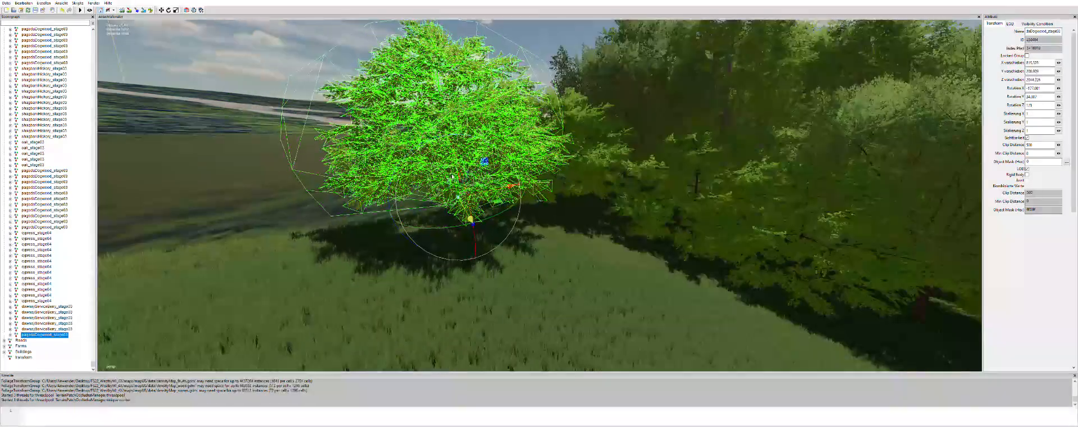
pyautogui.scroll(5, 471, 207)
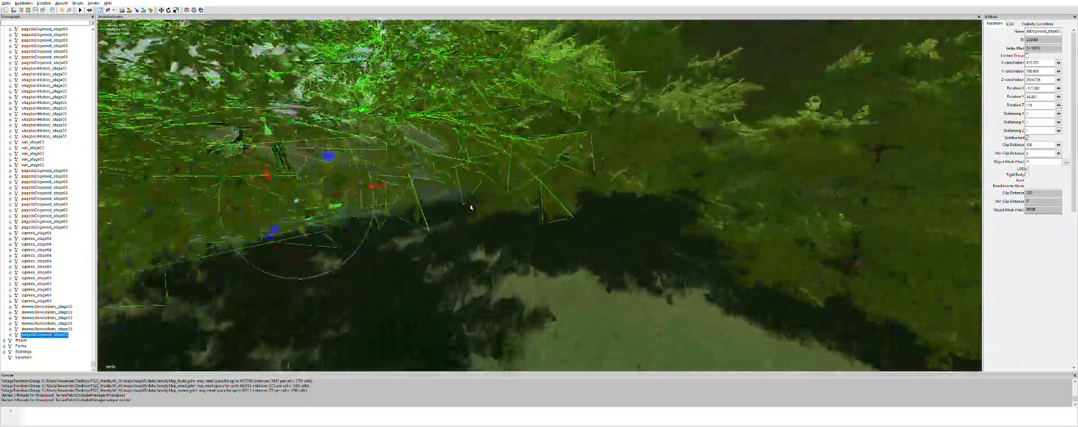
# Rotate the dogwood copy slightly further so its branches face another way over the grass
pyautogui.scroll(1, 471, 207)
pyautogui.keyDown('alt'); pyautogui.moveTo(513, 235); pyautogui.dragTo(476, 222); pyautogui.keyUp('alt')
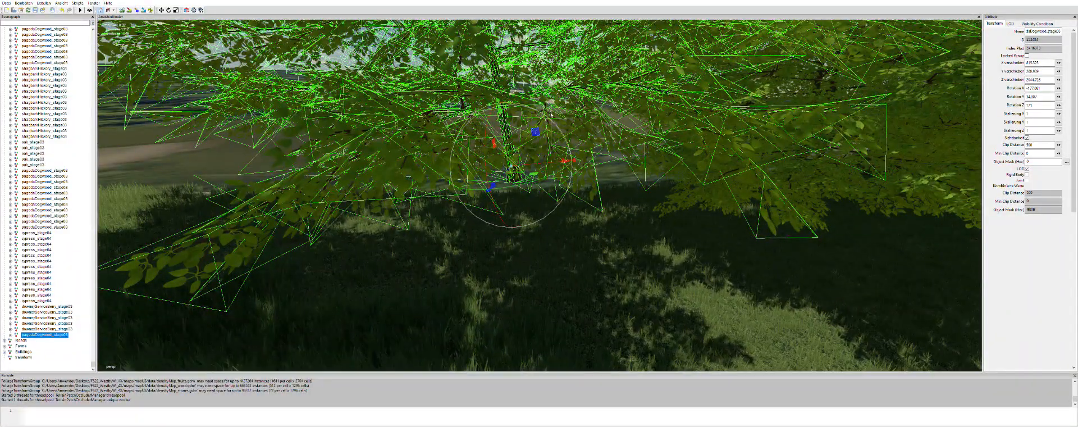
pyautogui.moveTo(479, 107); pyautogui.dragTo(489, 105)
pyautogui.scroll(-10, 585, 229)
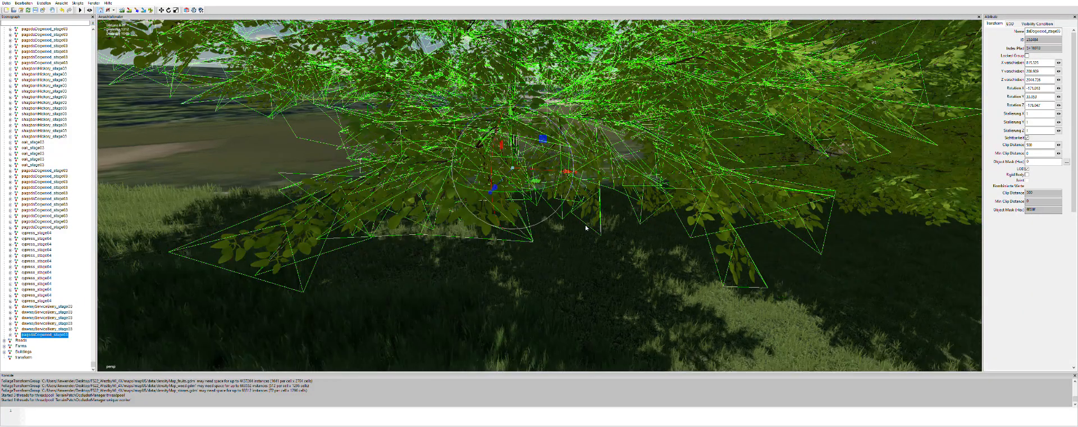
pyautogui.scroll(10, 586, 230)
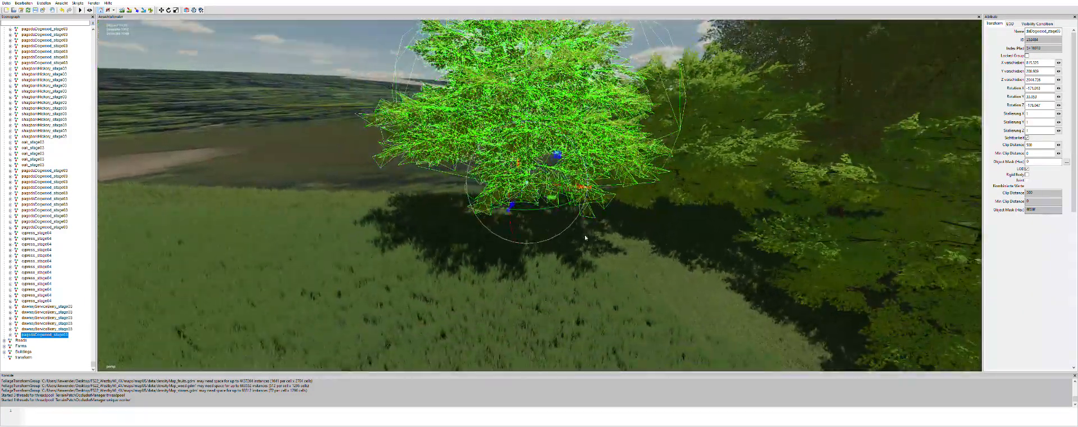
# Lower the dogwood copy so that the base of its trunk sits in the grass
pyautogui.scroll(3, 586, 237)
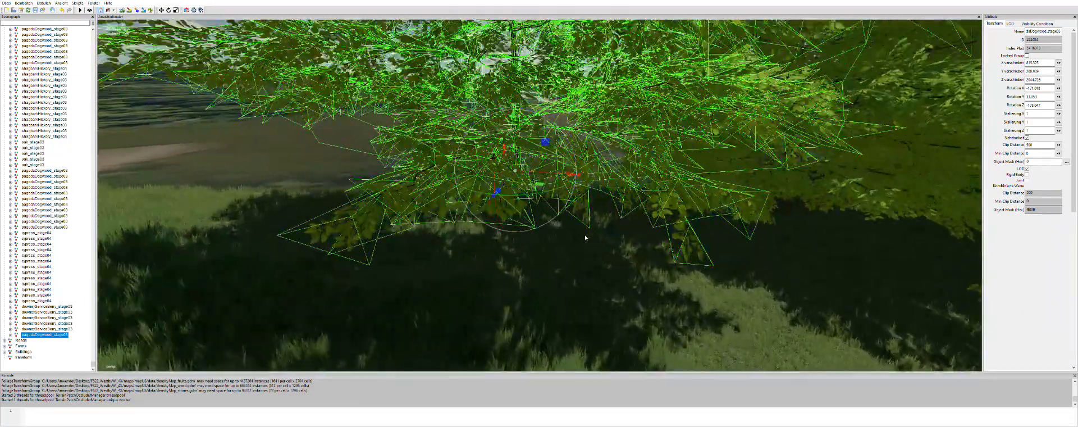
pyautogui.scroll(5, 574, 239)
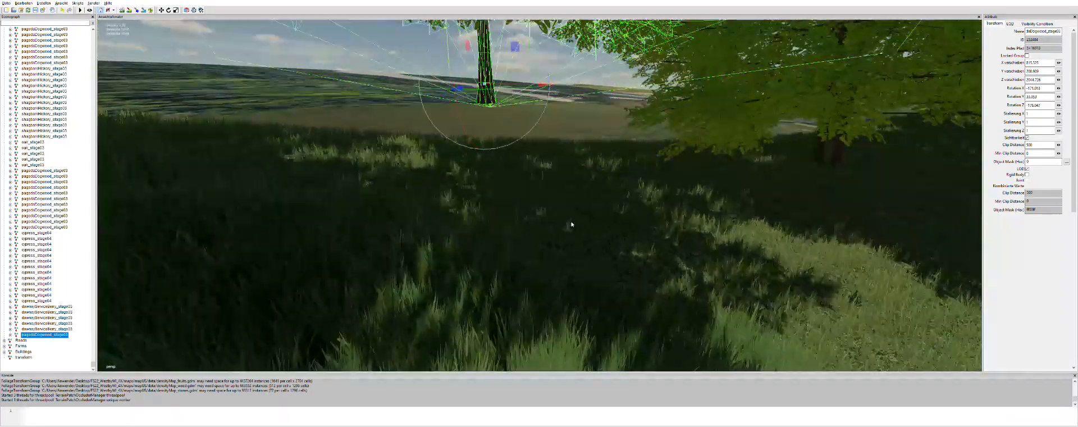
pyautogui.scroll(-3, 570, 226)
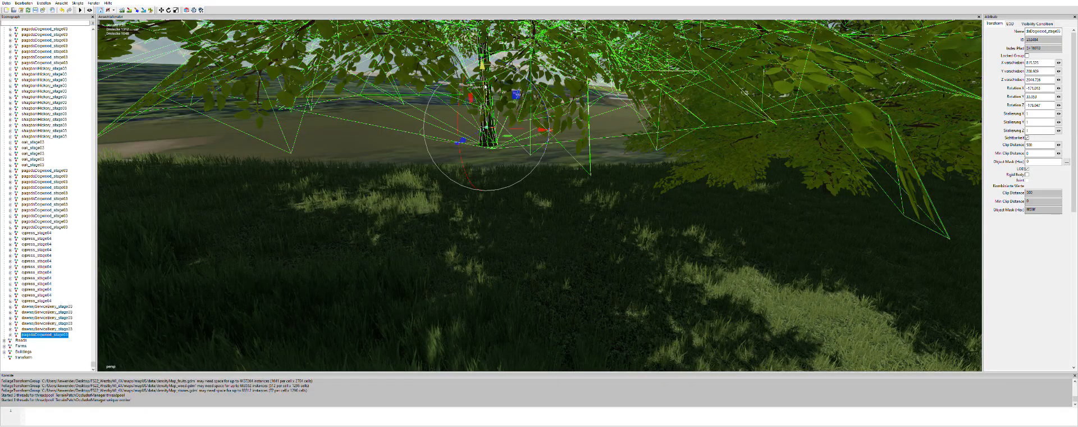
pyautogui.scroll(5, 485, 85)
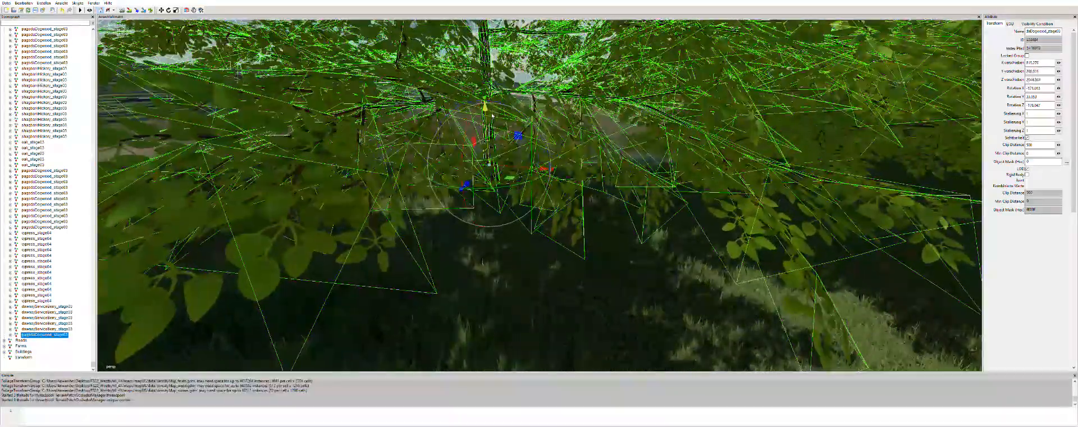
pyautogui.moveTo(492, 115); pyautogui.dragTo(495, 130)
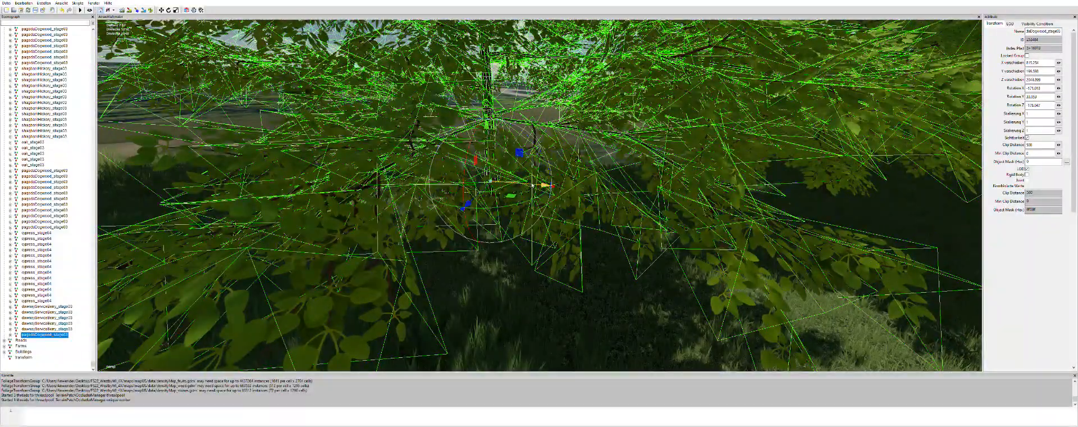
# Frame the dogwood copy from the opposite side of the meadow's edge and turn its crown to a new orientation
pyautogui.scroll(-5, 556, 212)
pyautogui.keyDown('alt'); pyautogui.moveTo(492, 215); pyautogui.dragTo(535, 219, button='middle'); pyautogui.keyUp('alt')
pyautogui.keyDown('alt'); pyautogui.moveTo(536, 219); pyautogui.dragTo(623, 230); pyautogui.keyUp('alt')
pyautogui.press('f')
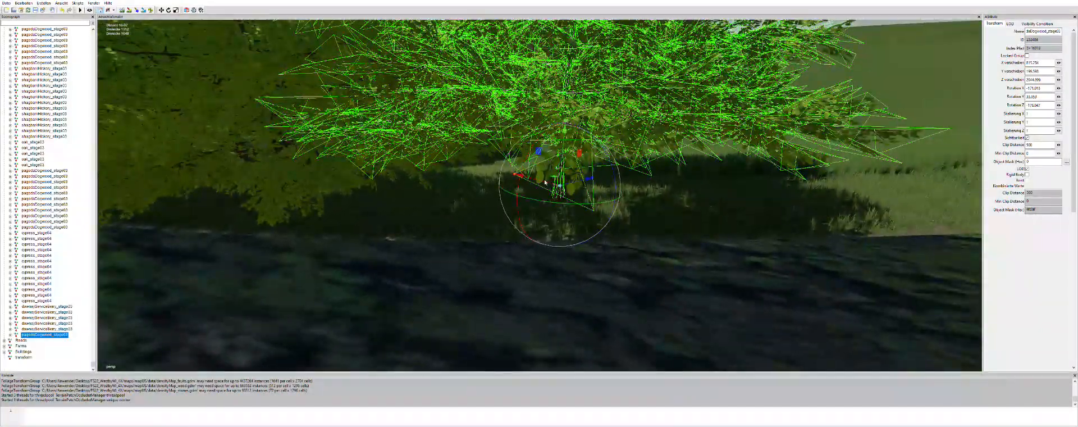
pyautogui.moveTo(546, 178); pyautogui.dragTo(593, 204)
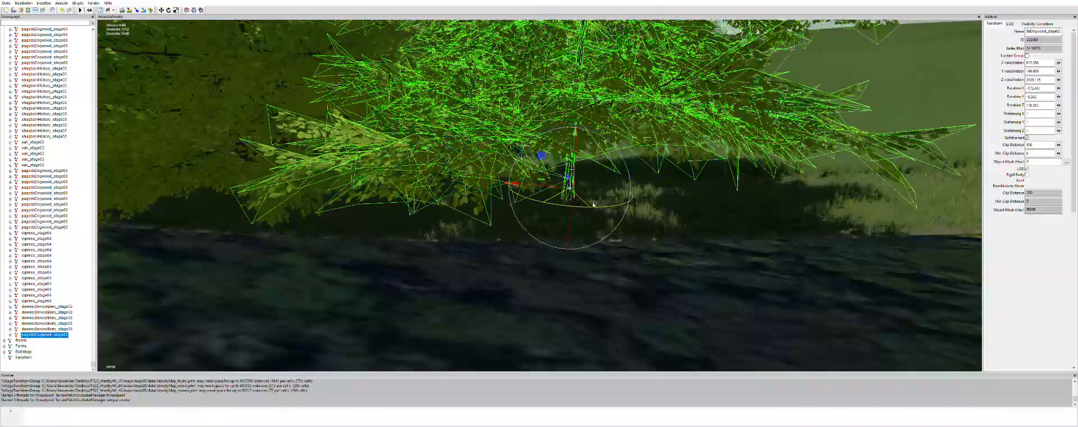
# Move the dogwood copy along the outer edge toward the woods and lower its trunk to ground level
pyautogui.moveTo(551, 183); pyautogui.dragTo(450, 191)
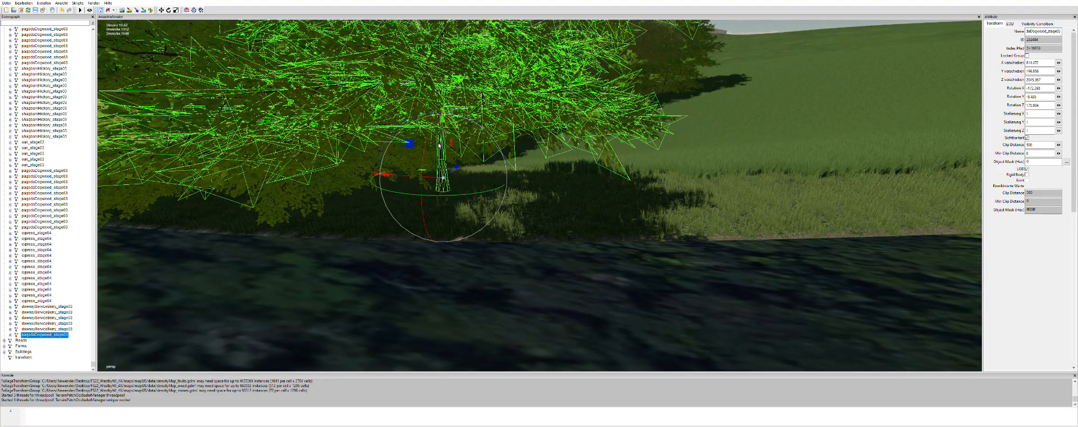
pyautogui.moveTo(444, 136); pyautogui.dragTo(440, 155)
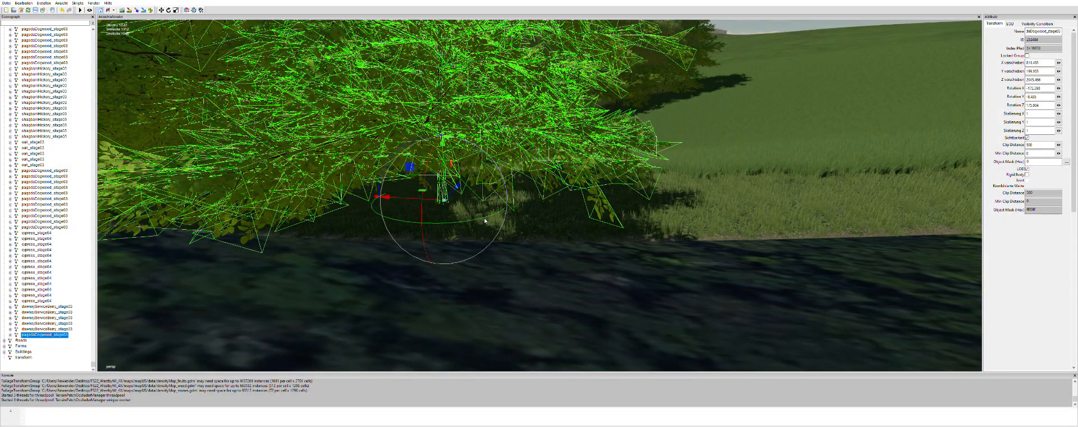
pyautogui.keyDown('alt'); pyautogui.moveTo(487, 273); pyautogui.dragTo(496, 265); pyautogui.keyUp('alt')
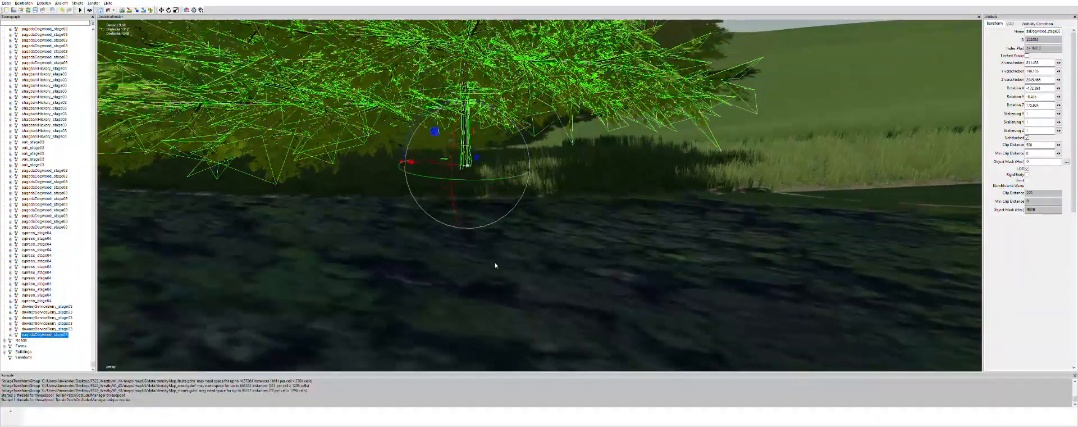
pyautogui.moveTo(440, 158); pyautogui.dragTo(394, 155)
pyautogui.moveTo(416, 120); pyautogui.dragTo(415, 130)
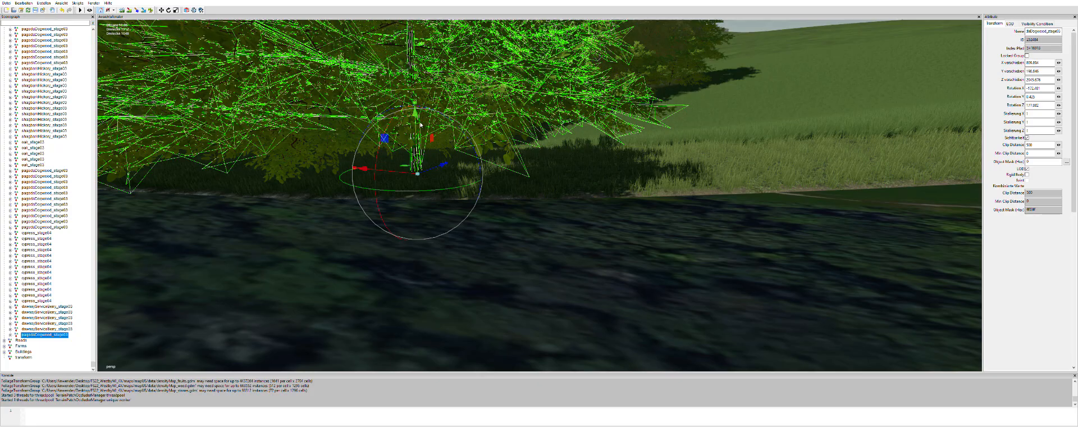
# Examine the dogwood copy's placement on the grass strip between the meadow and the woods from several angles
pyautogui.scroll(-4, 538, 174)
pyautogui.scroll(2, 550, 181)
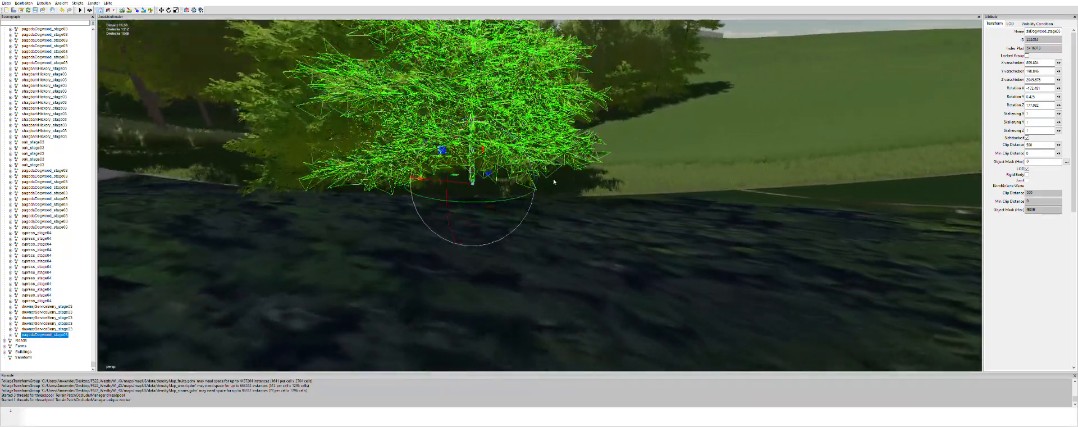
pyautogui.scroll(2, 573, 183)
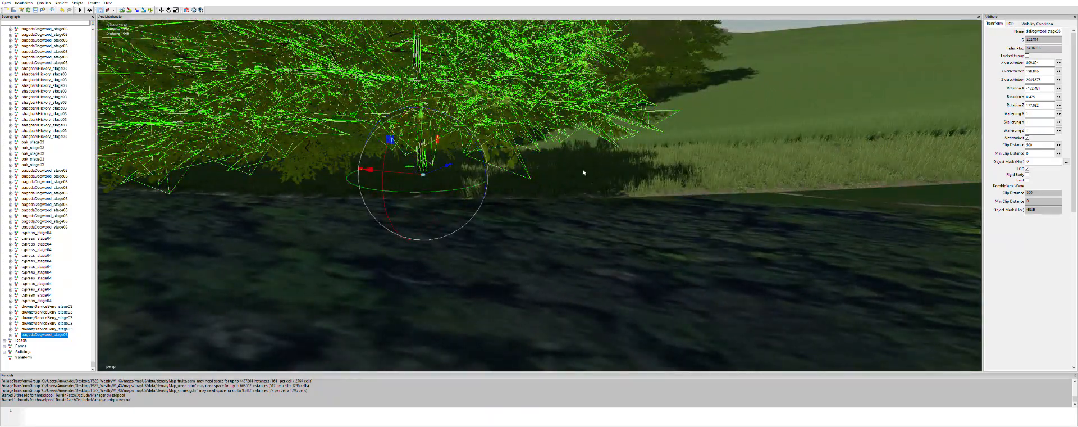
pyautogui.scroll(-3, 589, 168)
pyautogui.keyDown('alt'); pyautogui.moveTo(589, 169); pyautogui.dragTo(515, 198, button='middle'); pyautogui.keyUp('alt')
pyautogui.keyDown('alt'); pyautogui.moveTo(515, 198); pyautogui.dragTo(673, 203); pyautogui.keyUp('alt')
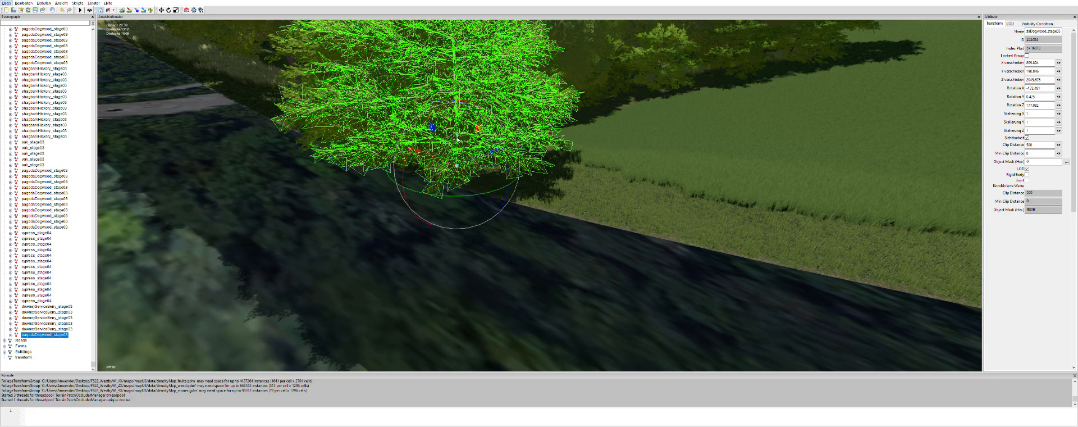
pyautogui.keyDown('alt'); pyautogui.moveTo(452, 117); pyautogui.dragTo(551, 160, button='right'); pyautogui.keyUp('alt')
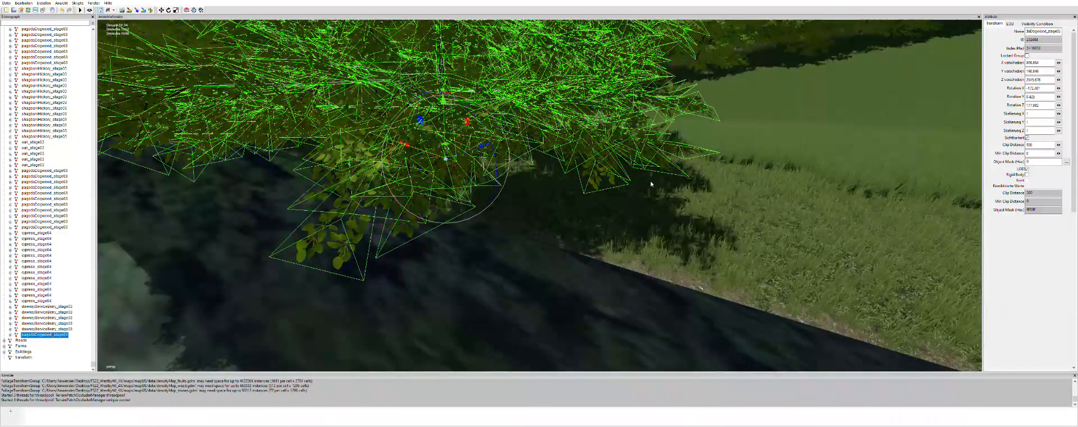
pyautogui.keyDown('alt'); pyautogui.moveTo(651, 184); pyautogui.dragTo(641, 221, button='right'); pyautogui.keyUp('alt')
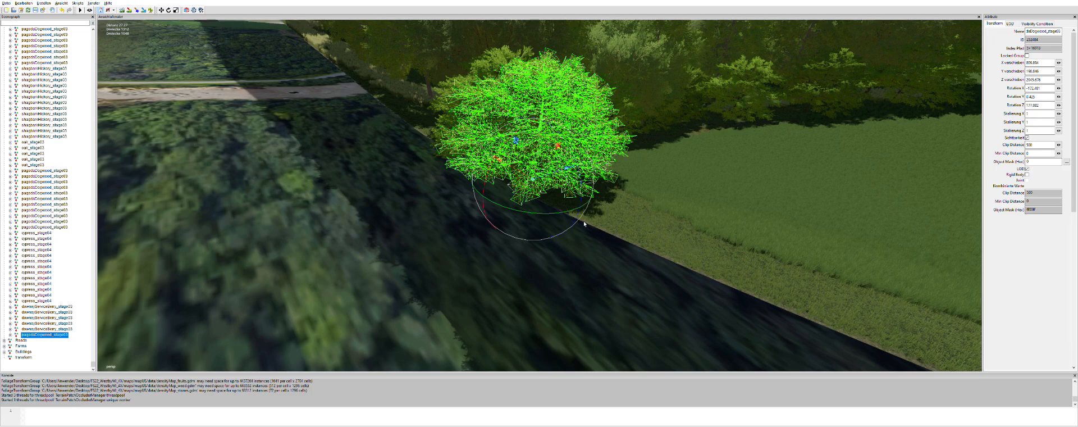
pyautogui.keyDown('alt'); pyautogui.moveTo(583, 223); pyautogui.dragTo(589, 225, button='right'); pyautogui.keyUp('alt')
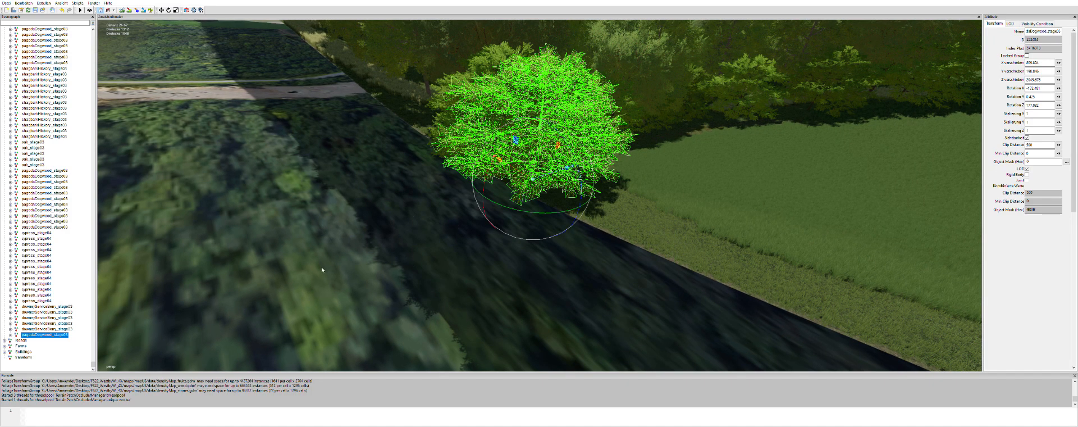
# Sink the first dogwood copy's trunk slightly into the grass and fine-tune its position at the meadow's edge
pyautogui.keyDown('alt'); pyautogui.moveTo(488, 245); pyautogui.dragTo(552, 182, button='right'); pyautogui.keyUp('alt')
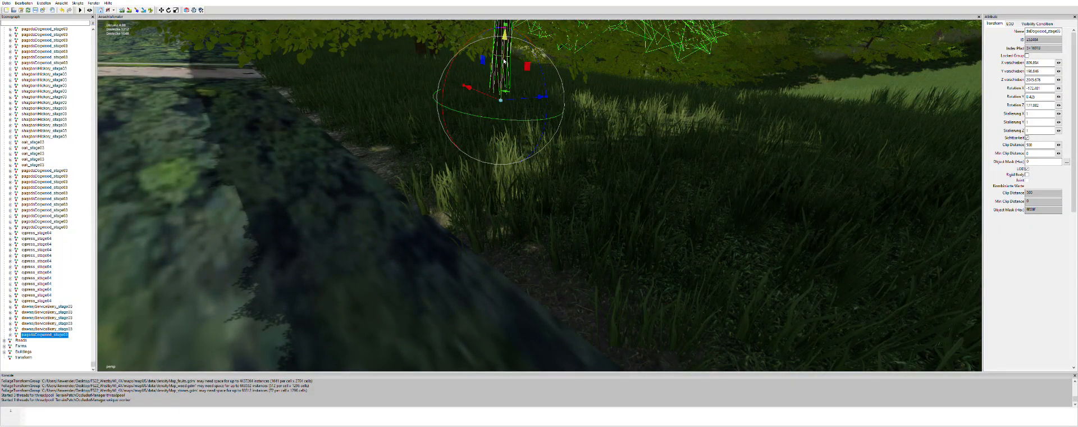
pyautogui.moveTo(504, 60); pyautogui.dragTo(504, 75)
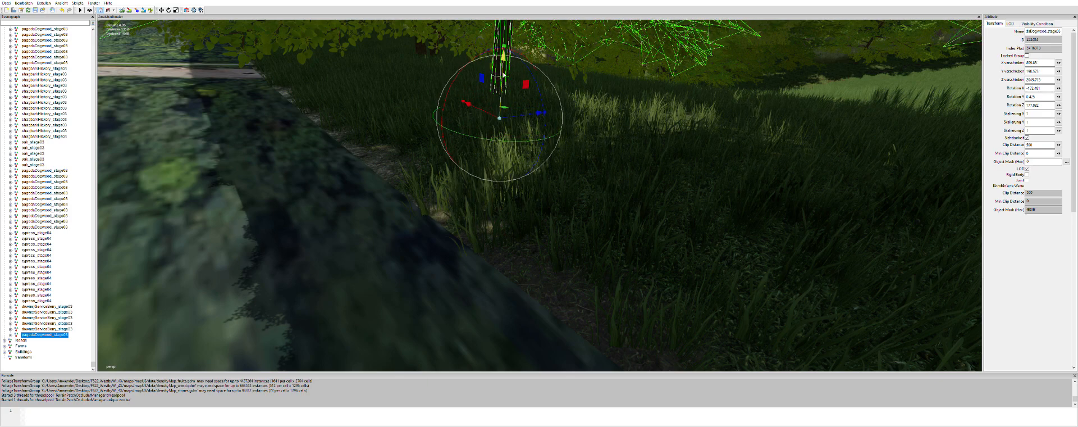
pyautogui.moveTo(479, 108); pyautogui.dragTo(604, 173)
pyautogui.scroll(-5, 488, 107)
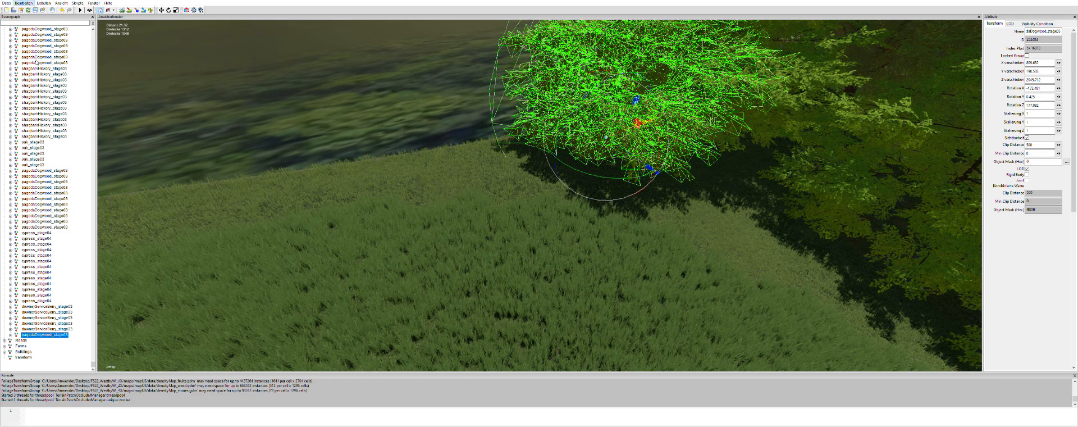
# Duplicate the dogwood tree again and move the second copy along the meadow's outer edge
pyautogui.hotkey('ctrl', 'd')
pyautogui.moveTo(627, 127); pyautogui.dragTo(560, 150)
pyautogui.scroll(5, 581, 224)
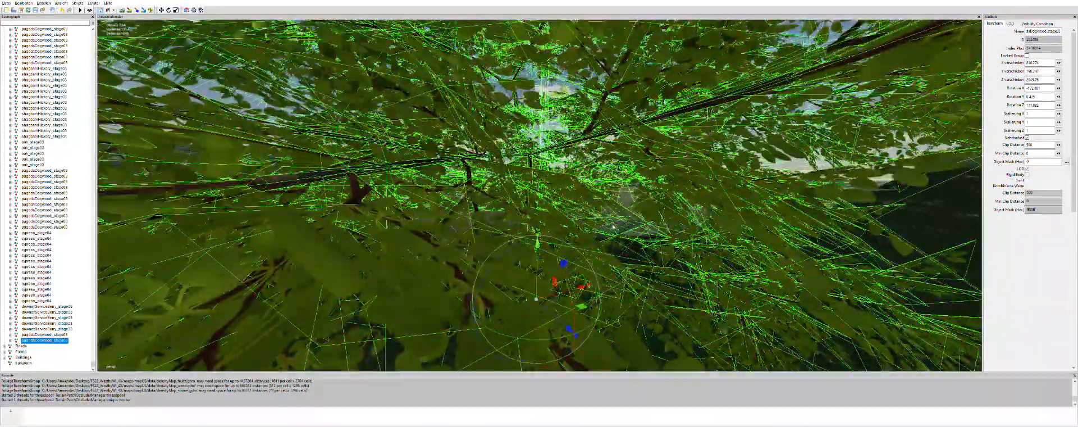
pyautogui.moveTo(582, 225)
pyautogui.keyDown('alt'); pyautogui.mouseDown(button='middle')
pyautogui.moveTo(597, 211)
pyautogui.moveTo(573, 232)
pyautogui.mouseUp(button='middle'); pyautogui.keyUp('alt')
pyautogui.scroll(3, 563, 233)
pyautogui.scroll(-4, 590, 237)
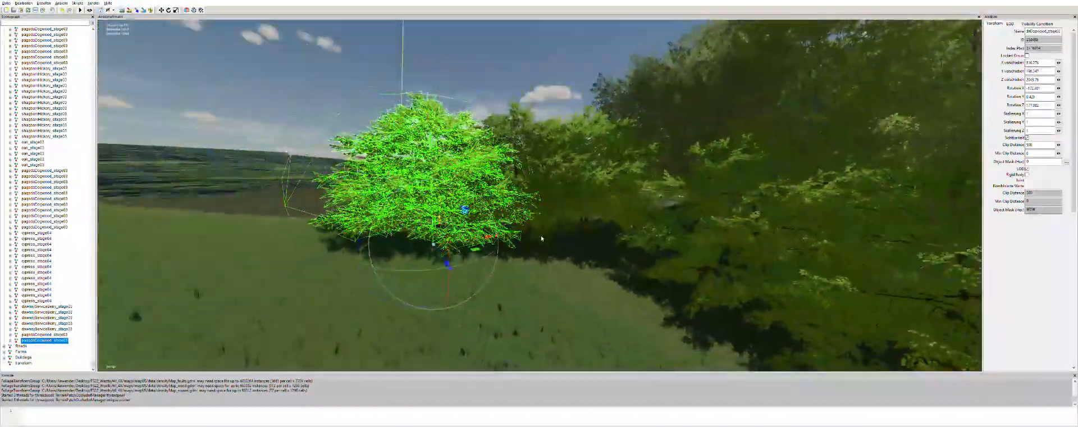
# Adjust the height of the second dogwood copy to bring its trunk base to the terrain surface
pyautogui.scroll(3, 543, 238)
pyautogui.keyDown('alt'); pyautogui.moveTo(548, 239); pyautogui.dragTo(480, 231, button='middle'); pyautogui.keyUp('alt')
pyautogui.keyDown('alt'); pyautogui.moveTo(479, 231); pyautogui.dragTo(419, 253); pyautogui.keyUp('alt')
pyautogui.keyDown('alt'); pyautogui.moveTo(419, 253); pyautogui.dragTo(418, 242, button='middle'); pyautogui.keyUp('alt')
pyautogui.keyDown('alt'); pyautogui.moveTo(421, 241); pyautogui.dragTo(433, 243, button='right'); pyautogui.keyUp('alt')
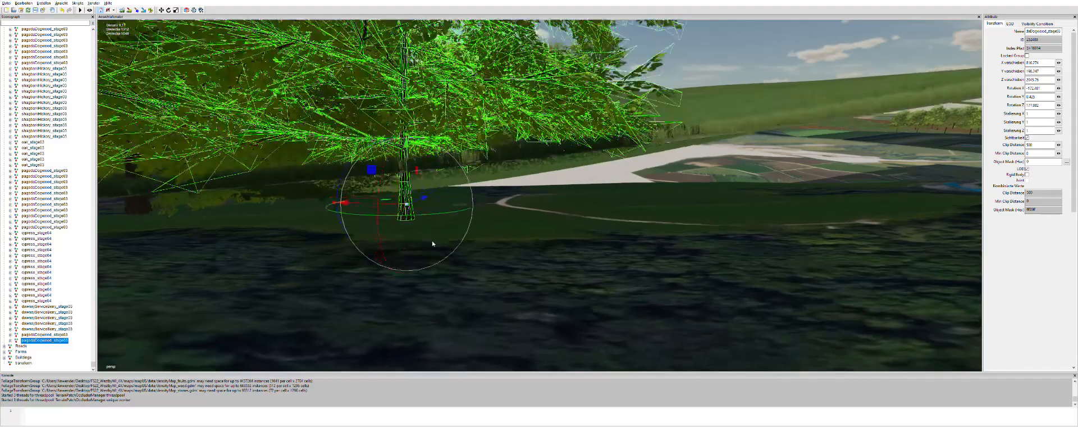
pyautogui.keyDown('alt'); pyautogui.moveTo(433, 244); pyautogui.dragTo(429, 235, button='middle'); pyautogui.keyUp('alt')
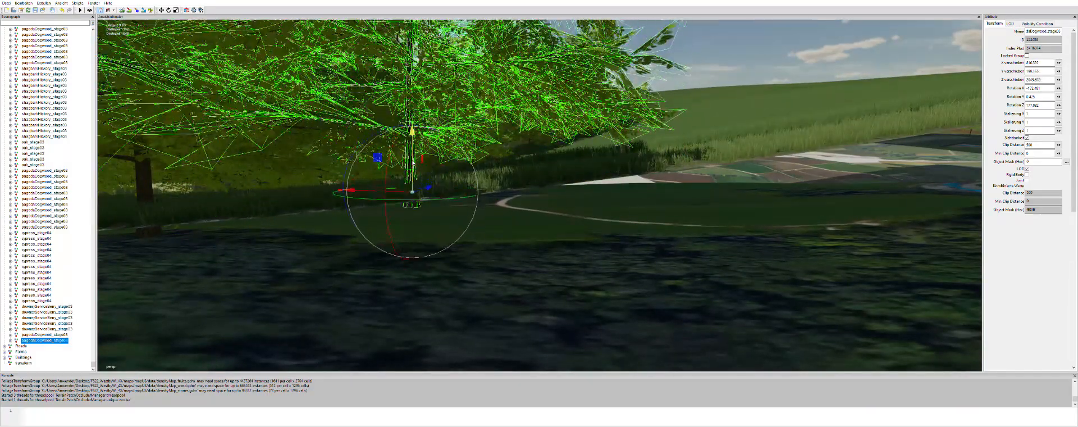
pyautogui.keyDown('alt'); pyautogui.moveTo(398, 174); pyautogui.dragTo(414, 178, button='right'); pyautogui.keyUp('alt')
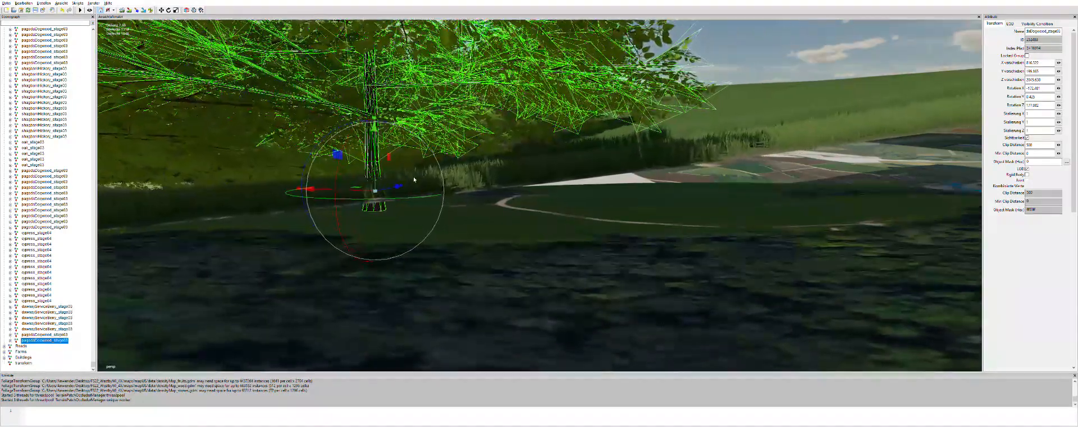
pyautogui.keyDown('alt'); pyautogui.moveTo(414, 178); pyautogui.dragTo(419, 188, button='middle'); pyautogui.keyUp('alt')
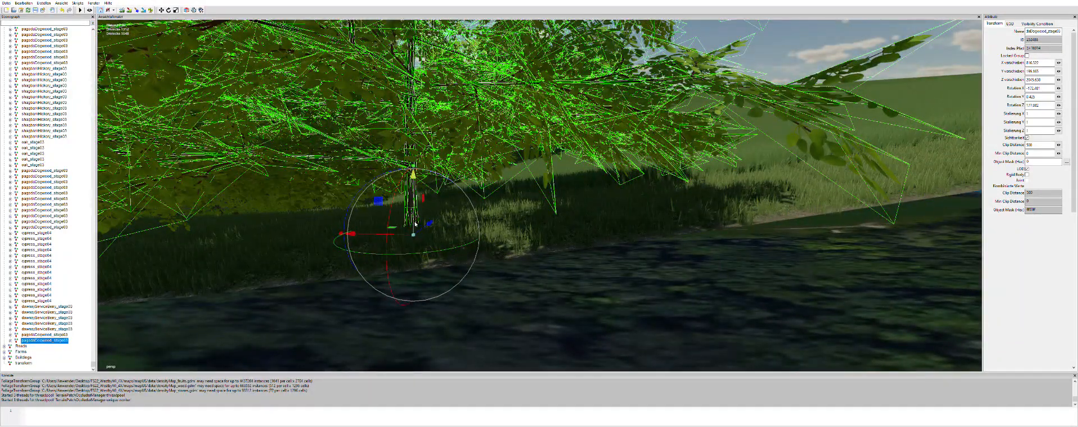
# Shift the second dogwood copy across the grass strip and readjust its height against the ground
pyautogui.moveTo(422, 225); pyautogui.dragTo(395, 214)
pyautogui.keyDown('alt'); pyautogui.moveTo(446, 308); pyautogui.dragTo(450, 293, button='middle'); pyautogui.keyUp('alt')
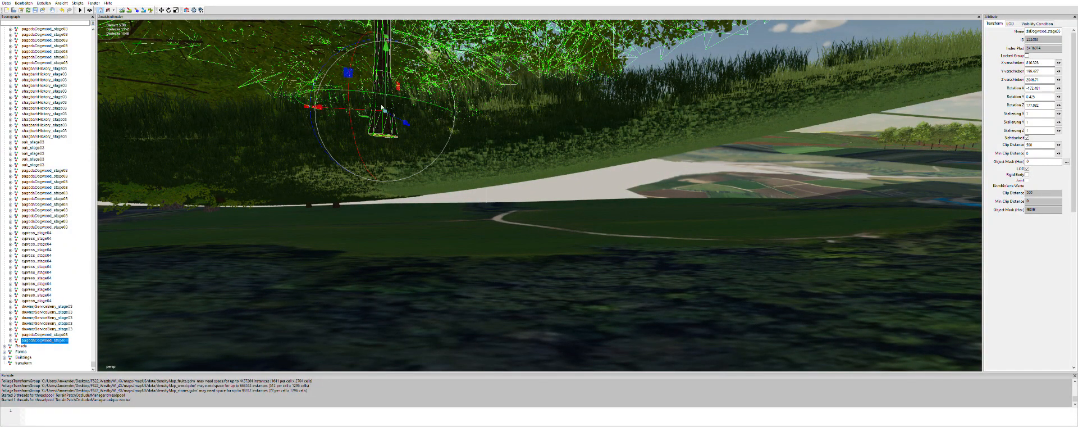
pyautogui.moveTo(382, 107); pyautogui.dragTo(388, 62)
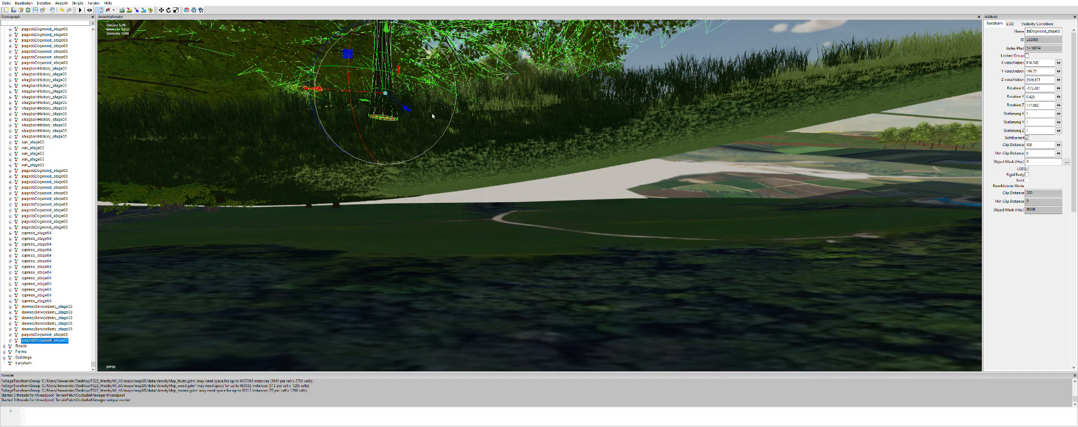
pyautogui.moveTo(448, 120); pyautogui.dragTo(439, 135, button='right')
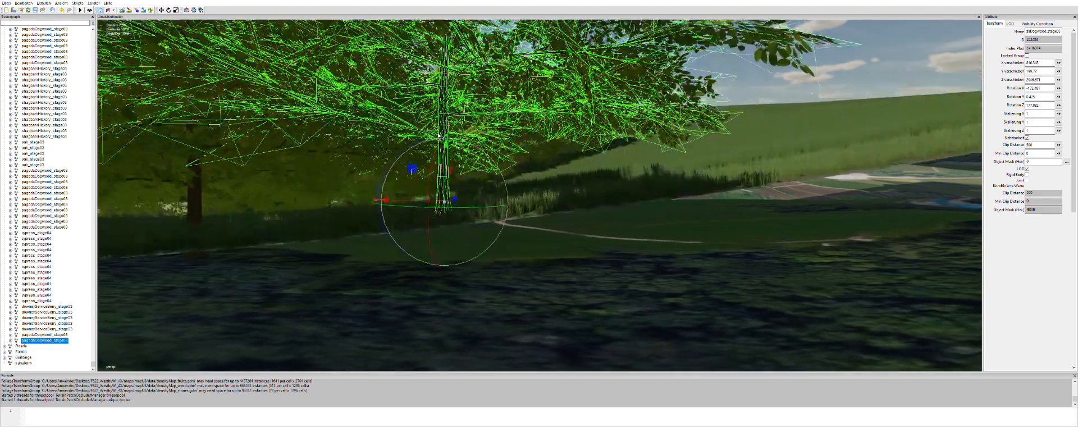
# Move the second dogwood copy sideways toward the neighbouring tree and lower its trunk into the grass
pyautogui.moveTo(427, 200); pyautogui.dragTo(347, 197)
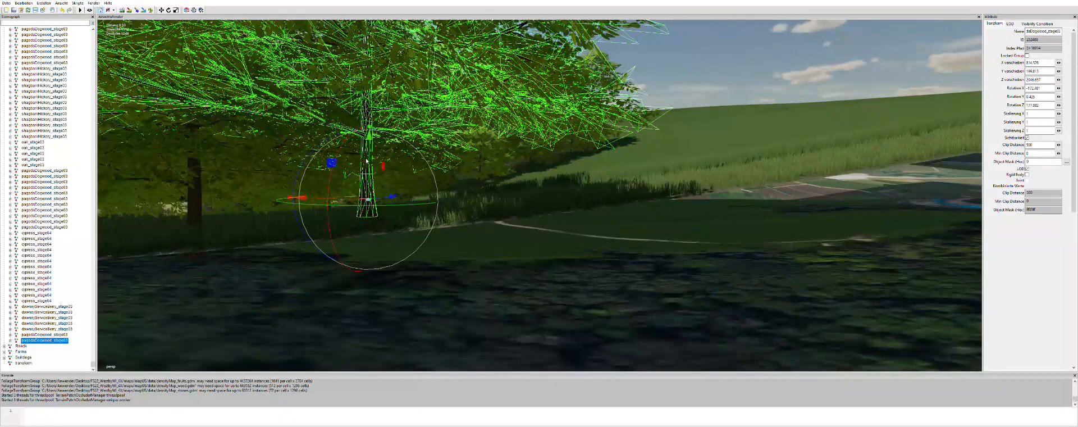
pyautogui.moveTo(370, 164); pyautogui.dragTo(415, 191)
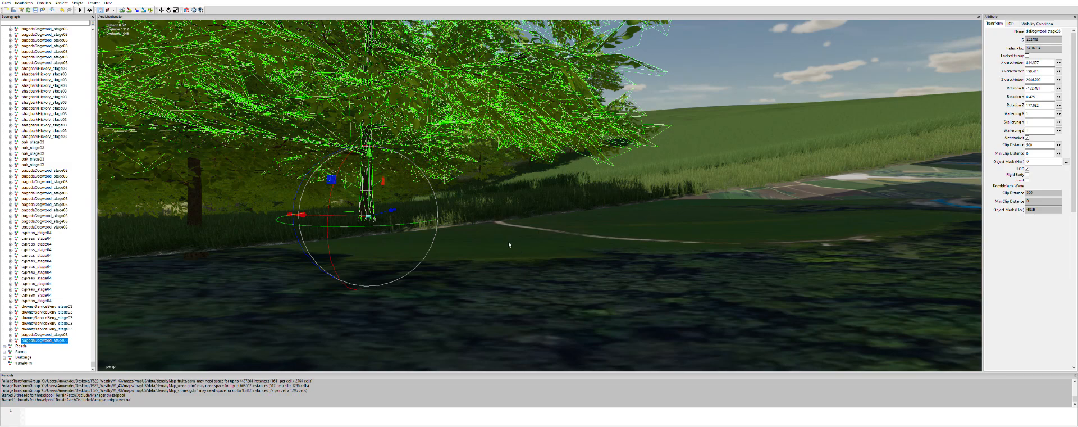
pyautogui.scroll(3, 510, 248)
pyautogui.keyDown('alt'); pyautogui.moveTo(527, 248); pyautogui.dragTo(564, 251, button='middle'); pyautogui.keyUp('alt')
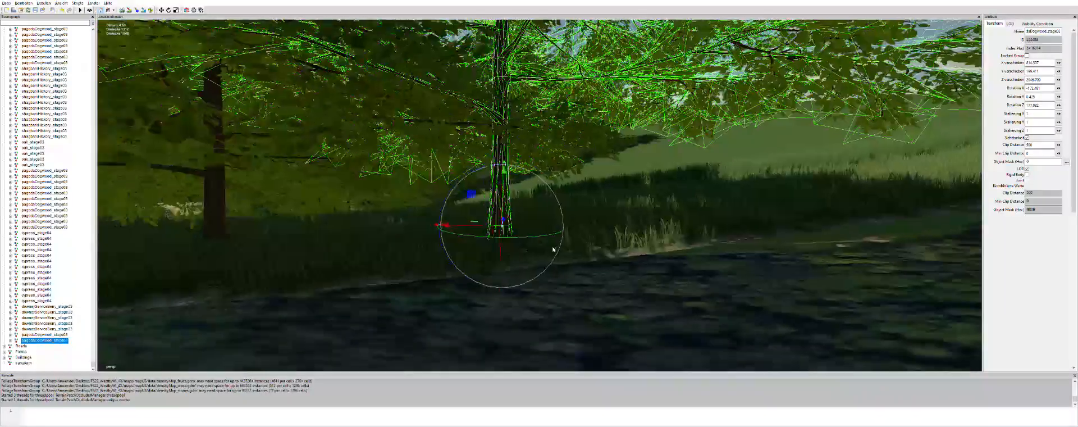
# Nudge the second dogwood copy and fine-tune its height so the trunk base sits in the grass
pyautogui.moveTo(551, 243); pyautogui.dragTo(556, 222)
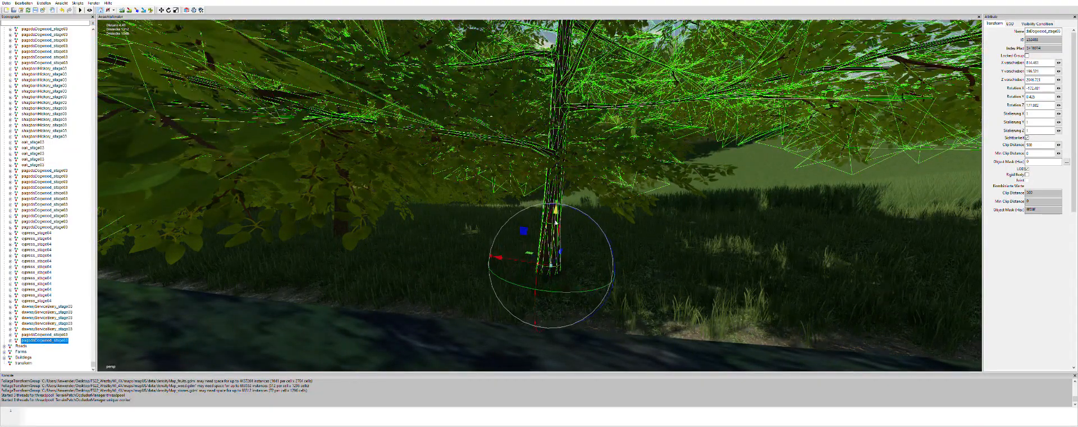
pyautogui.scroll(3, 662, 286)
pyautogui.scroll(-2, 658, 307)
pyautogui.scroll(-4, 657, 308)
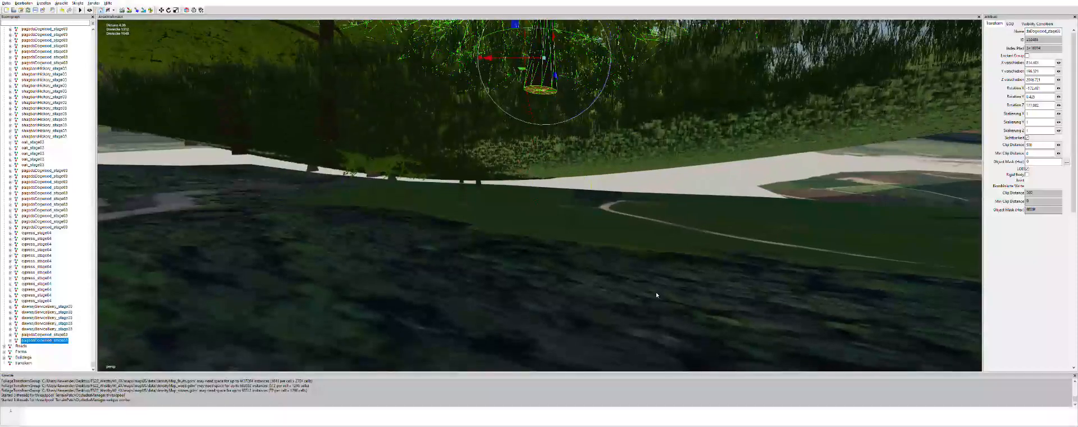
pyautogui.moveTo(531, 76); pyautogui.dragTo(531, 72)
pyautogui.keyDown('alt'); pyautogui.moveTo(649, 106); pyautogui.dragTo(575, 139); pyautogui.keyUp('alt')
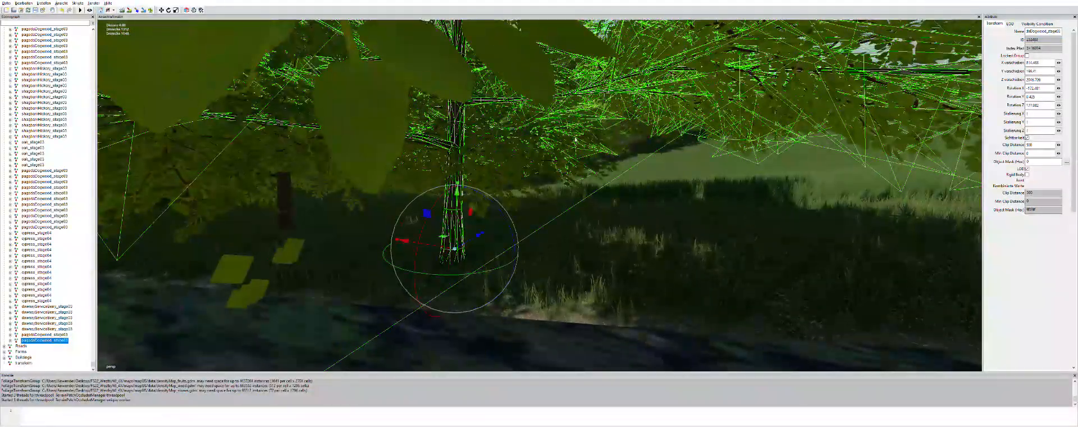
pyautogui.moveTo(474, 235); pyautogui.dragTo(512, 226)
pyautogui.scroll(-3, 782, 238)
pyautogui.scroll(-5, 811, 261)
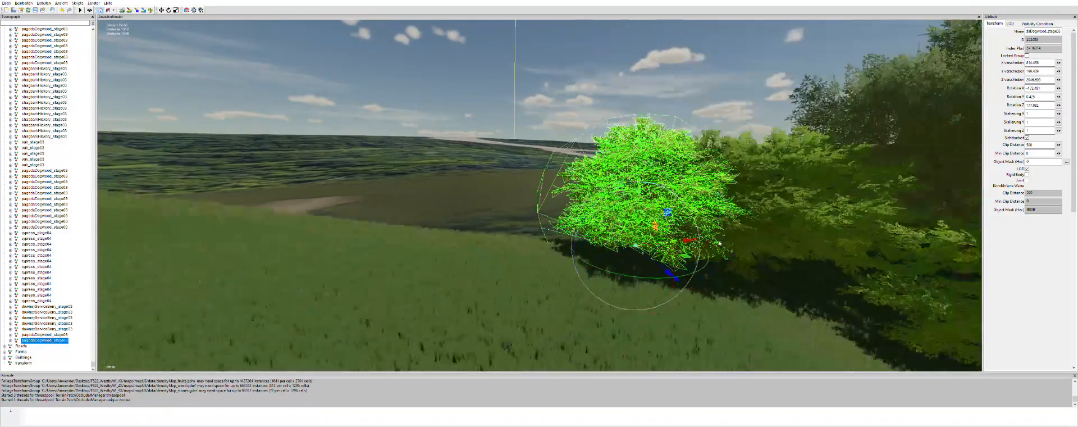
# Deselect the second dogwood copy to check it, then reselect it and slightly adjust its trunk height at the ground
pyautogui.click(488, 325)
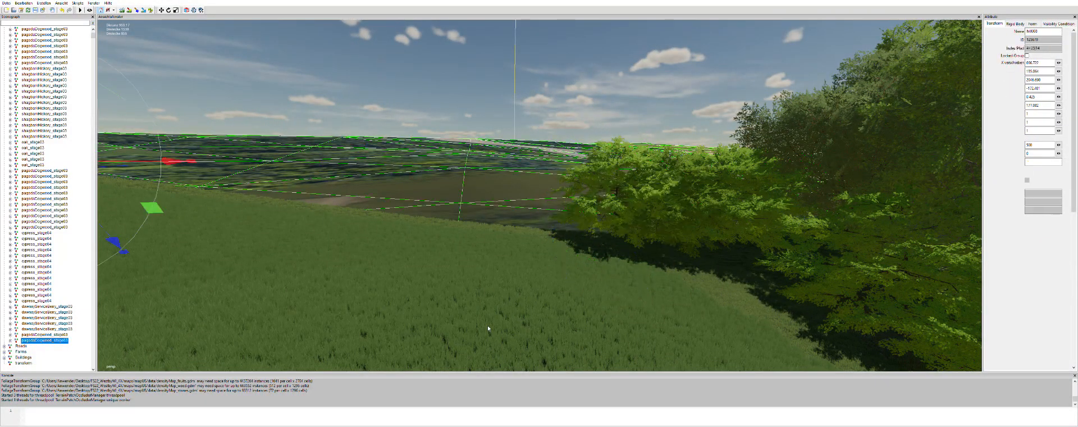
pyautogui.keyDown('alt'); pyautogui.moveTo(567, 291); pyautogui.dragTo(629, 285); pyautogui.keyUp('alt')
pyautogui.scroll(3, 475, 253)
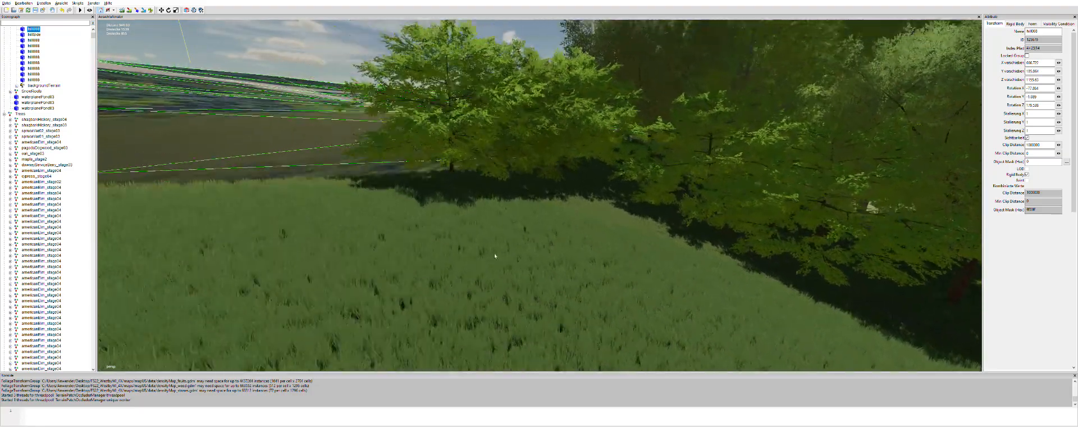
pyautogui.scroll(5, 449, 247)
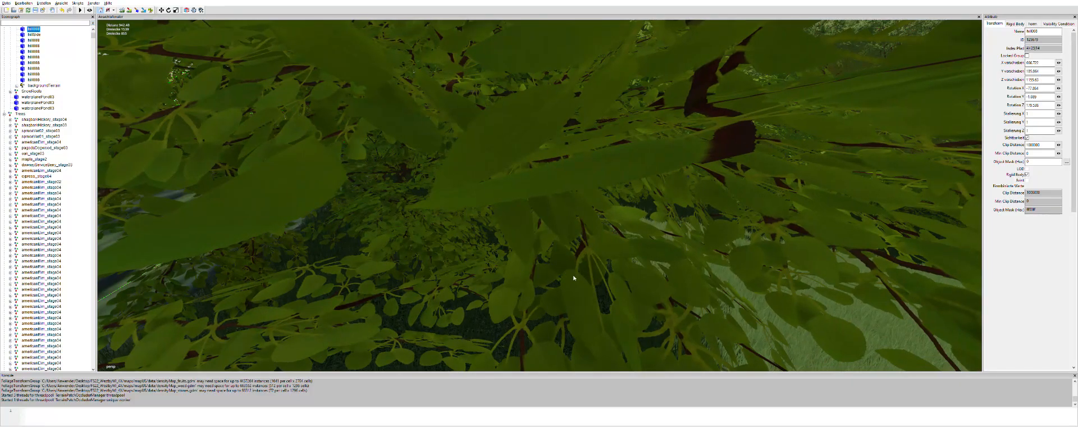
pyautogui.scroll(-4, 573, 277)
pyautogui.keyDown('alt'); pyautogui.moveTo(510, 272); pyautogui.dragTo(351, 258); pyautogui.keyUp('alt')
pyautogui.keyDown('alt'); pyautogui.moveTo(373, 256); pyautogui.dragTo(366, 256, button='middle'); pyautogui.keyUp('alt')
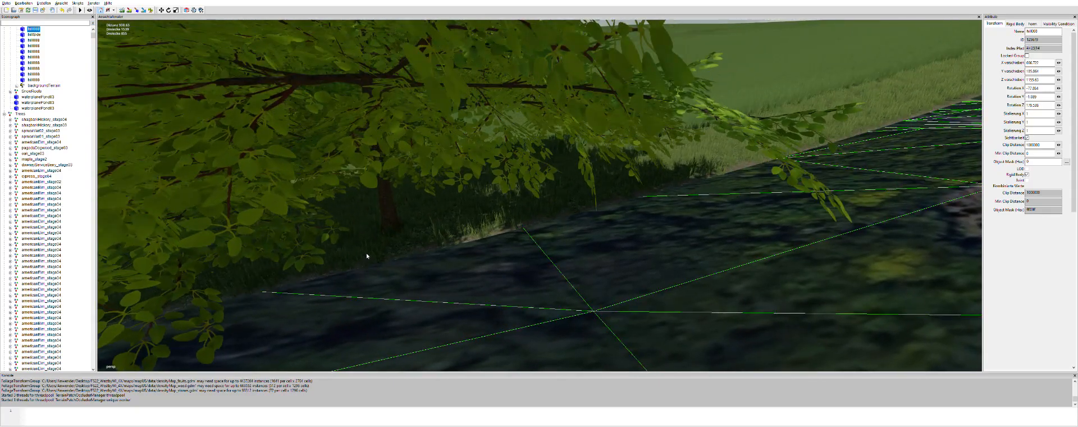
pyautogui.click(387, 222)
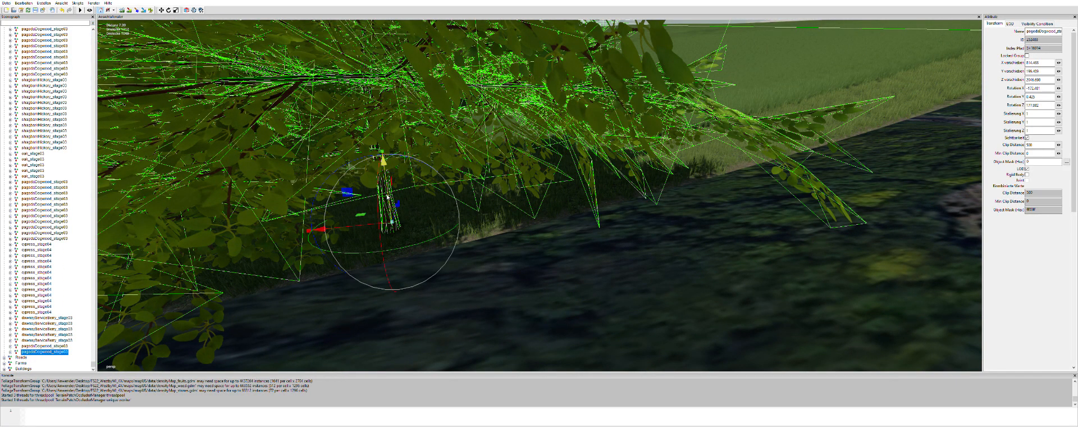
pyautogui.moveTo(389, 195); pyautogui.dragTo(389, 196)
pyautogui.click(563, 261)
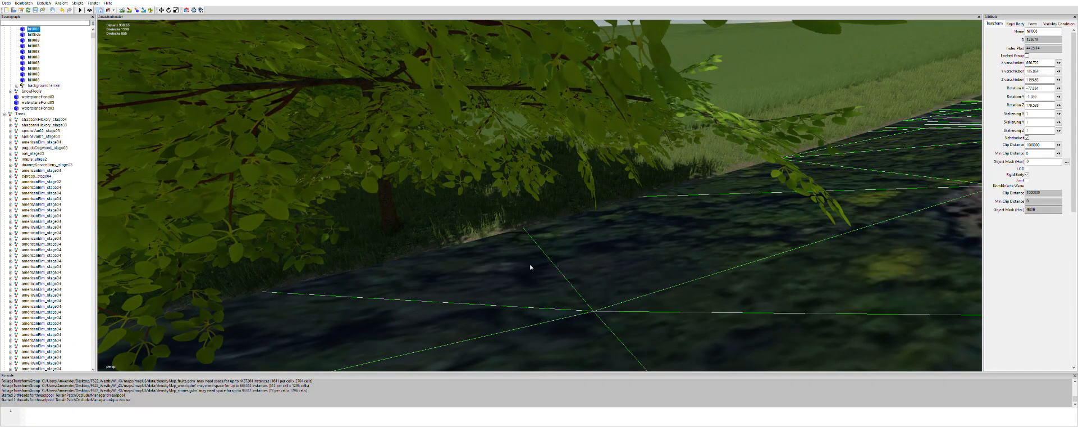
# Select an American elm inside the wood beside the meadow and duplicate it
pyautogui.keyDown('alt'); pyautogui.moveTo(480, 220); pyautogui.dragTo(493, 213, button='middle'); pyautogui.keyUp('alt')
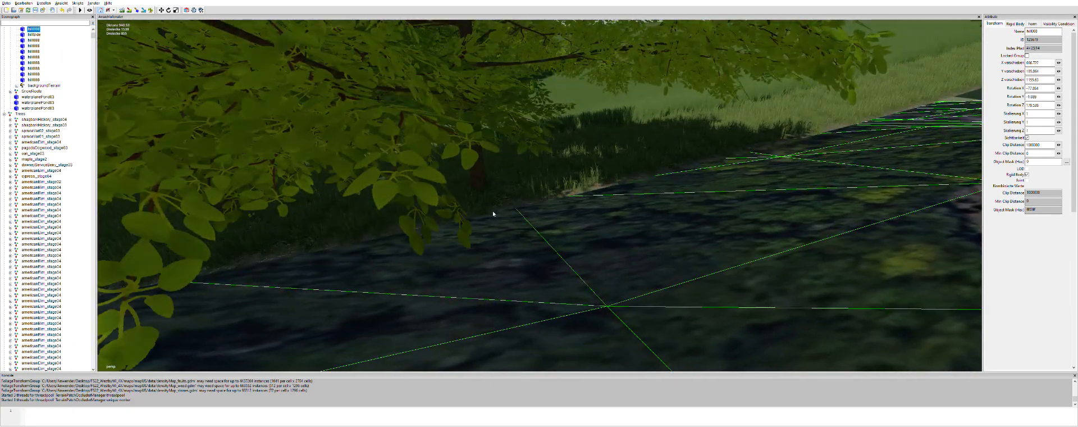
pyautogui.scroll(2, 494, 207)
pyautogui.scroll(-4, 492, 216)
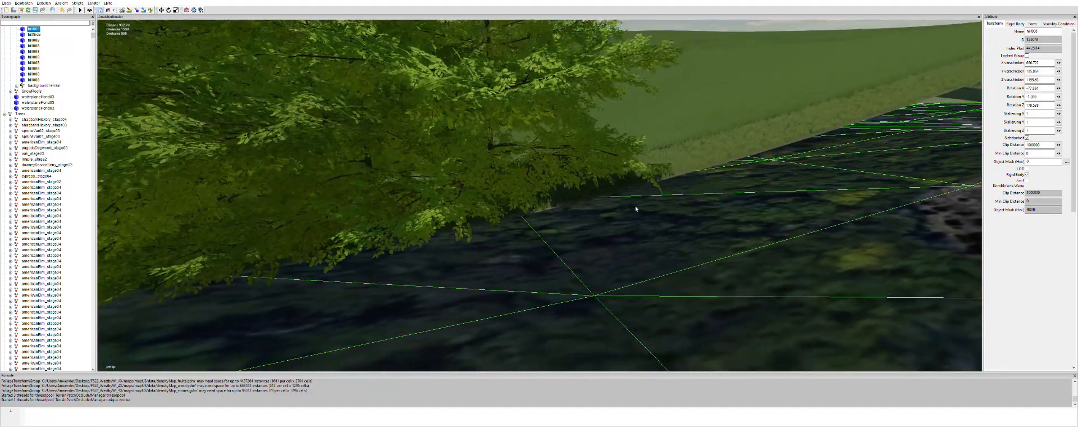
pyautogui.moveTo(636, 208)
pyautogui.keyDown('alt'); pyautogui.mouseDown()
pyautogui.moveTo(702, 217)
pyautogui.moveTo(555, 233)
pyautogui.moveTo(512, 224)
pyautogui.moveTo(693, 224)
pyautogui.moveTo(624, 207)
pyautogui.mouseUp(); pyautogui.keyUp('alt')
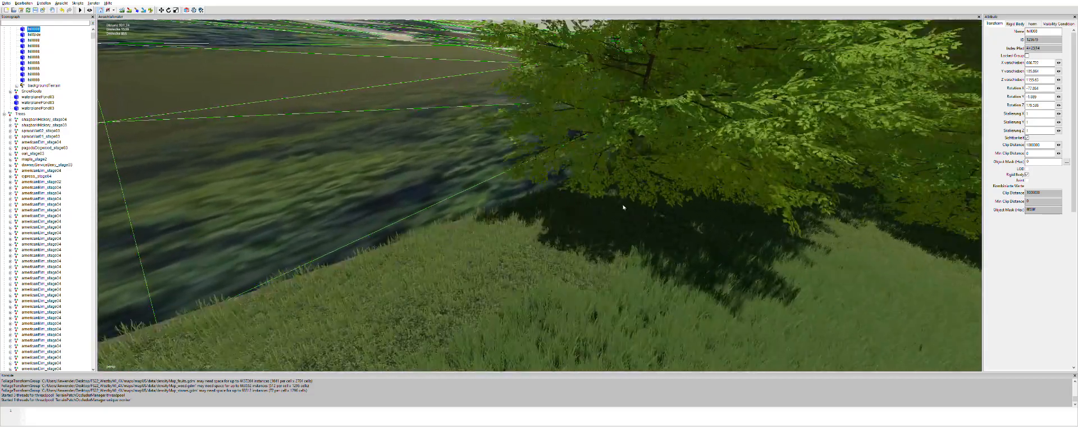
pyautogui.scroll(2, 623, 207)
pyautogui.scroll(3, 753, 235)
pyautogui.keyDown('alt'); pyautogui.moveTo(782, 246); pyautogui.dragTo(687, 230); pyautogui.keyUp('alt')
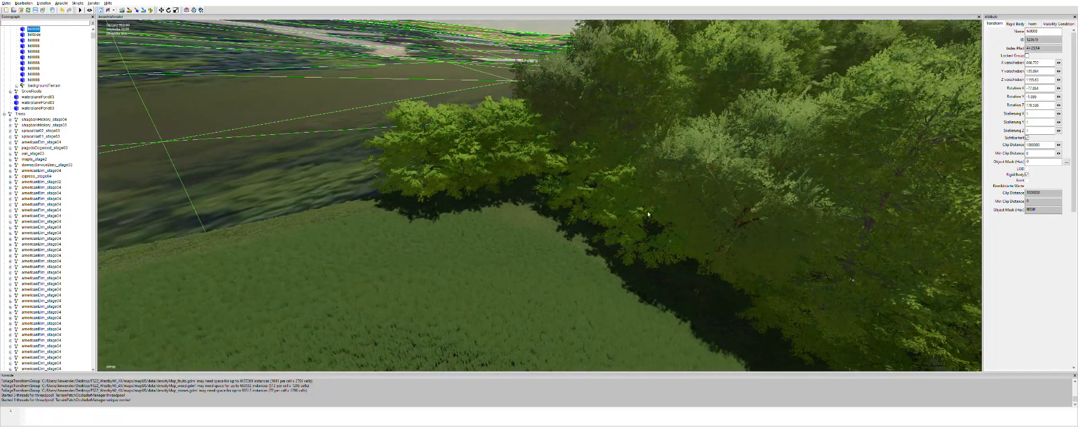
pyautogui.keyDown('alt'); pyautogui.moveTo(605, 206); pyautogui.dragTo(633, 229); pyautogui.keyUp('alt')
pyautogui.scroll(3, 584, 228)
pyautogui.click(669, 278)
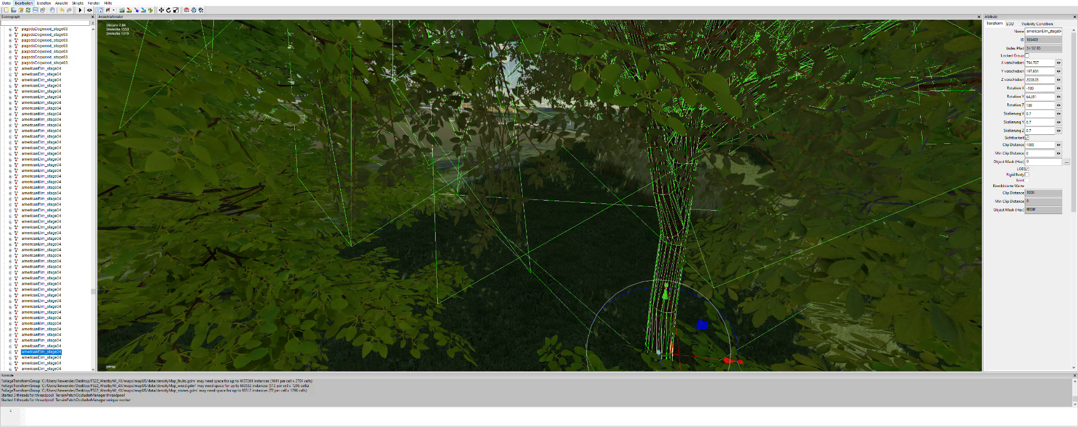
pyautogui.hotkey('ctrl', 'd')
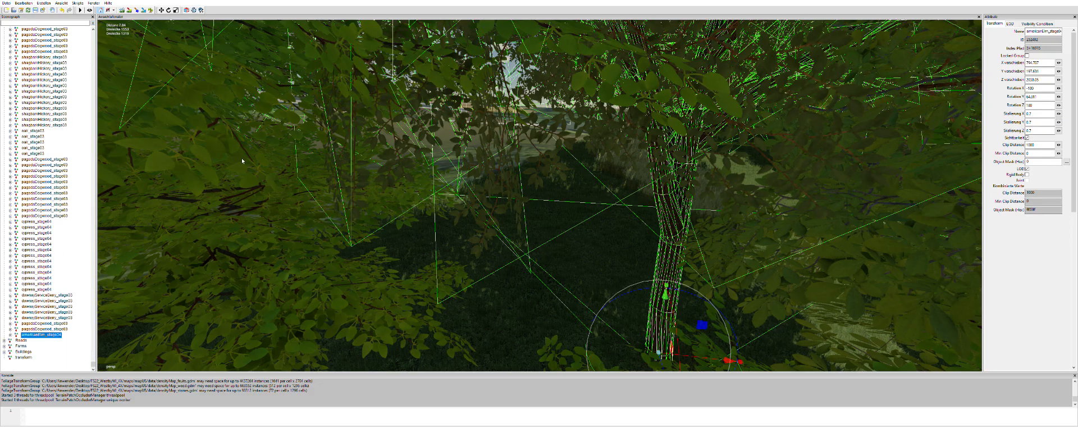
# Move the American elm copy out of the wood onto the open grass near the dogwoods
pyautogui.scroll(-5, 560, 232)
pyautogui.scroll(-1, 562, 255)
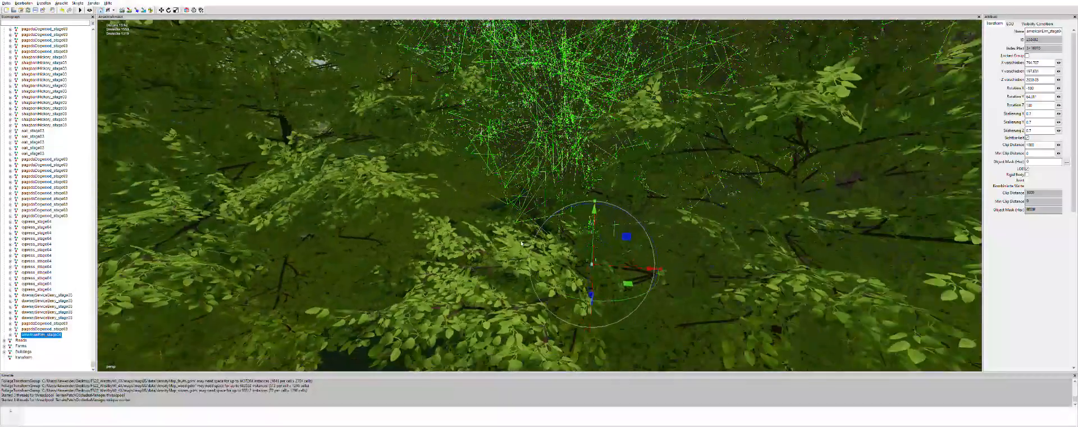
pyautogui.moveTo(591, 269); pyautogui.dragTo(566, 341)
pyautogui.scroll(-2, 629, 334)
pyautogui.scroll(-4, 629, 334)
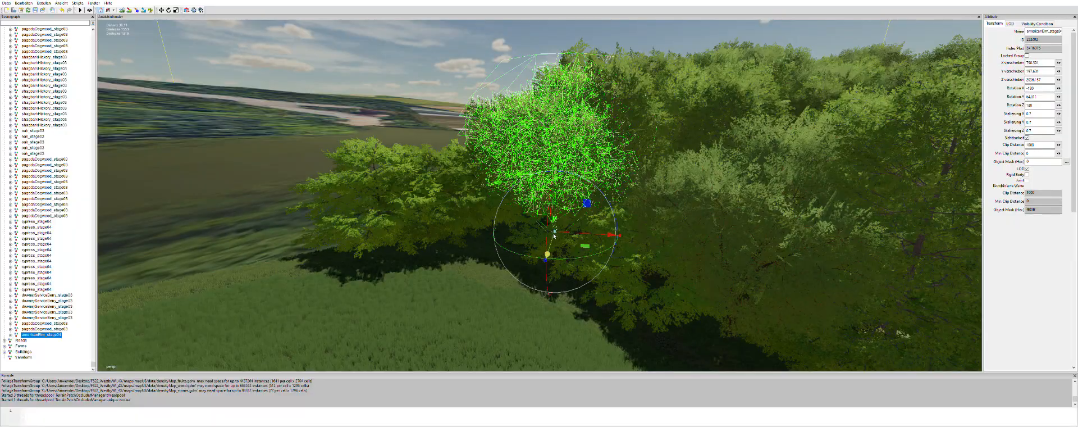
pyautogui.scroll(5, 536, 270)
pyautogui.moveTo(499, 362); pyautogui.dragTo(503, 355)
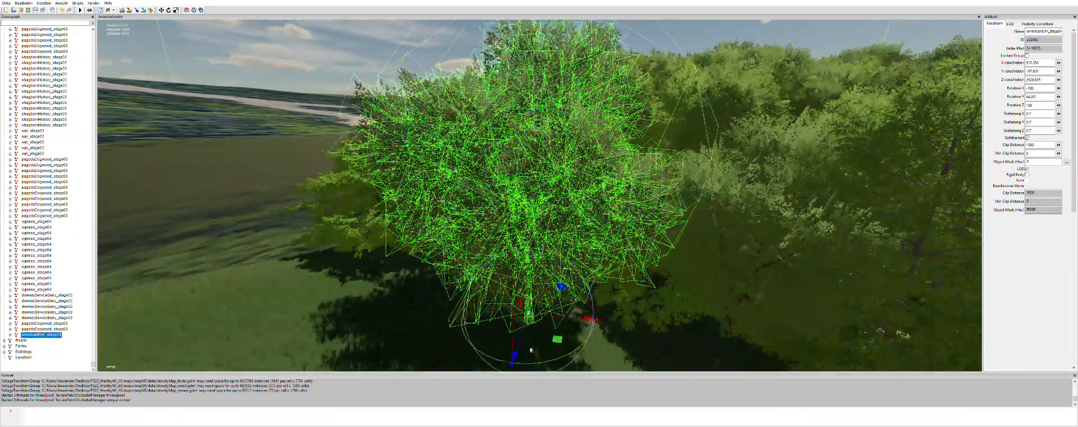
# Shift the elm copy away from the wood toward the meadow's outer edge
pyautogui.scroll(-4, 517, 337)
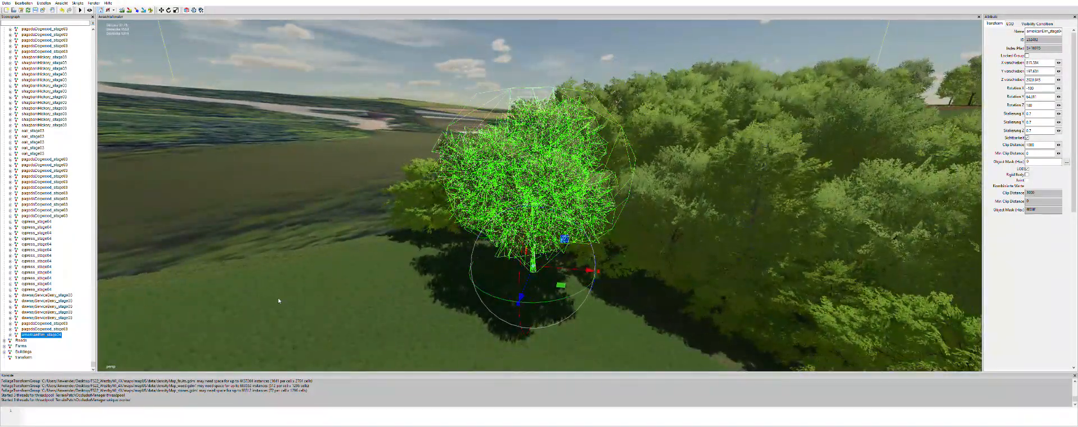
pyautogui.moveTo(549, 270); pyautogui.dragTo(557, 254)
pyautogui.scroll(3, 488, 257)
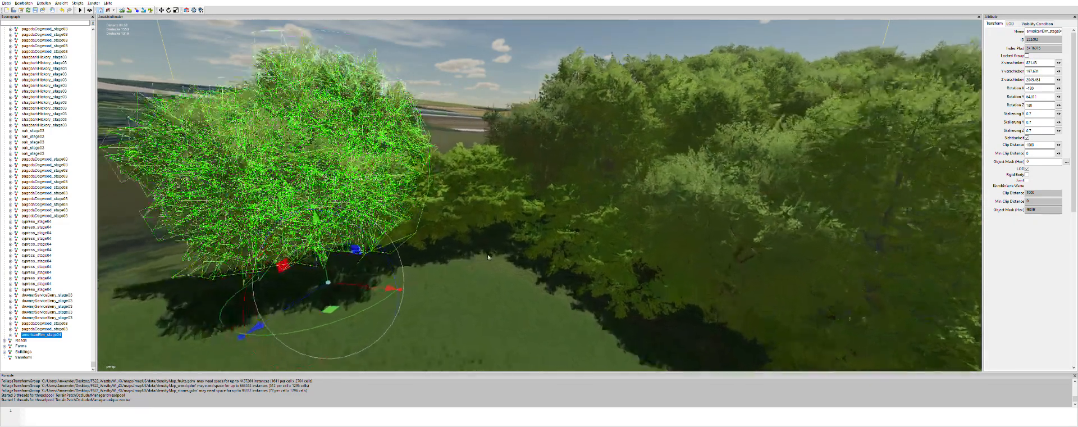
pyautogui.scroll(1, 488, 257)
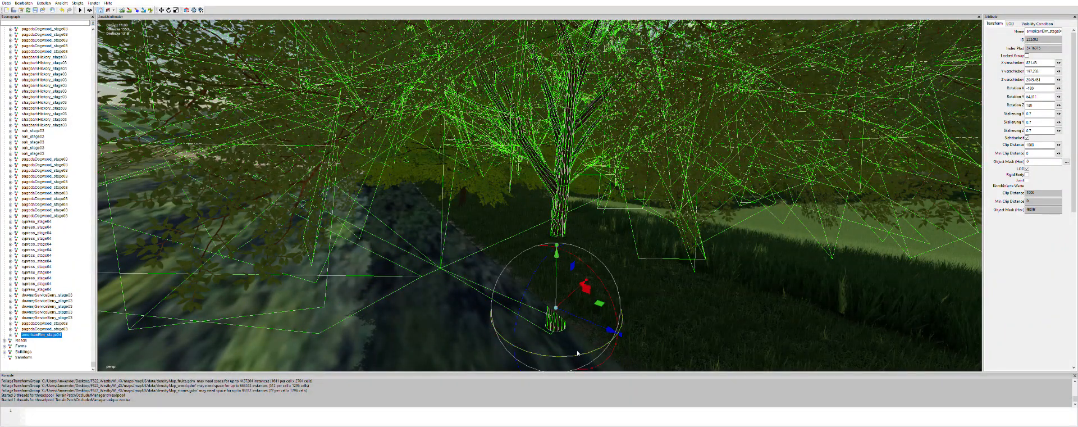
# Reposition the elm copy at the terrain edge and adjust its height against the ground
pyautogui.moveTo(574, 289); pyautogui.dragTo(593, 326)
pyautogui.keyDown('alt'); pyautogui.moveTo(580, 305); pyautogui.dragTo(614, 285, button='middle'); pyautogui.keyUp('alt')
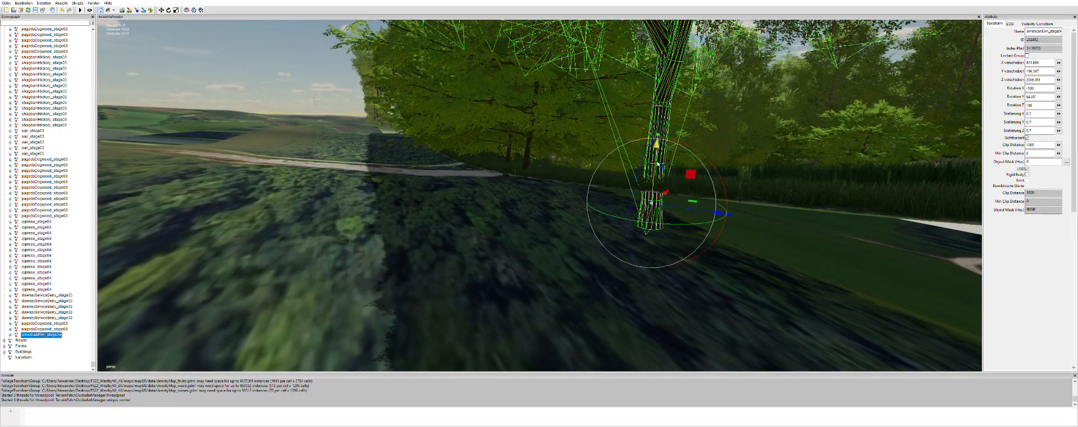
pyautogui.moveTo(655, 163); pyautogui.dragTo(659, 137)
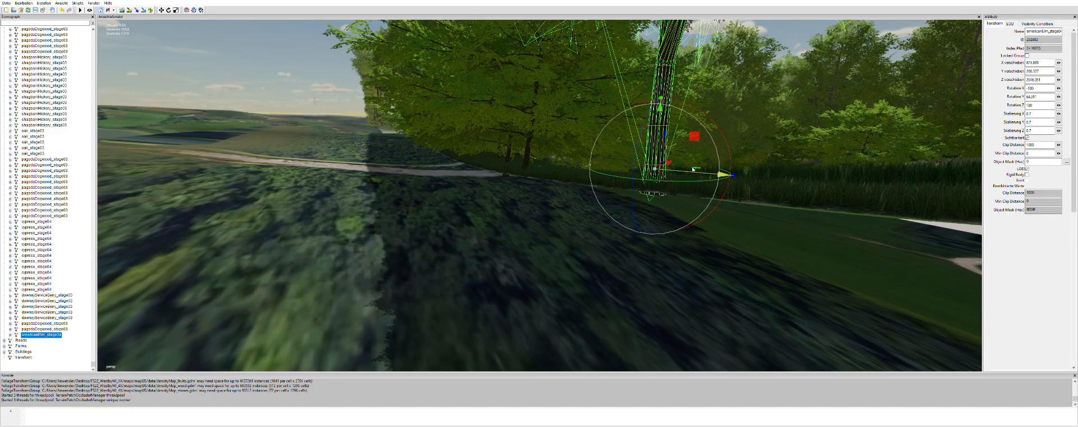
pyautogui.moveTo(692, 167); pyautogui.dragTo(665, 149)
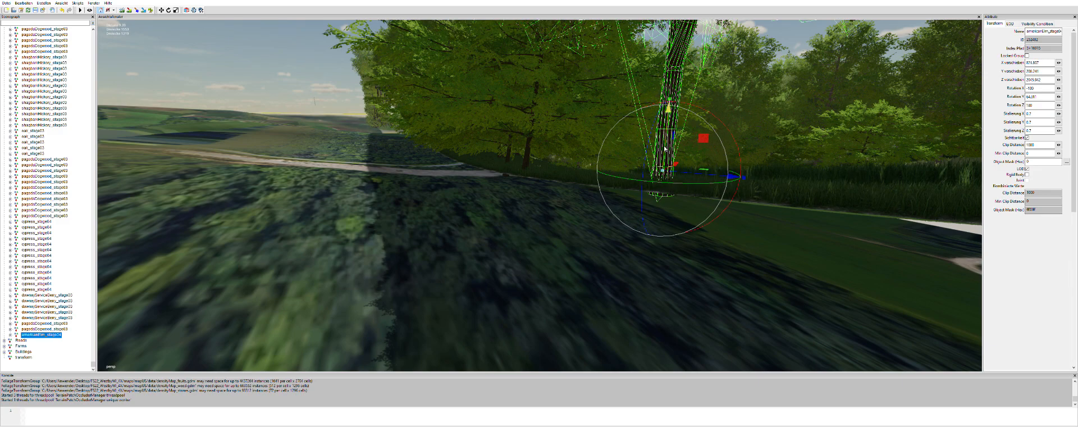
# Rotate the elm copy about its vertical axis and lower its trunk toward the grass
pyautogui.keyDown('alt'); pyautogui.moveTo(761, 160); pyautogui.dragTo(552, 208); pyautogui.keyUp('alt')
pyautogui.scroll(-3, 741, 181)
pyautogui.scroll(-4, 646, 211)
pyautogui.moveTo(547, 257); pyautogui.dragTo(462, 241)
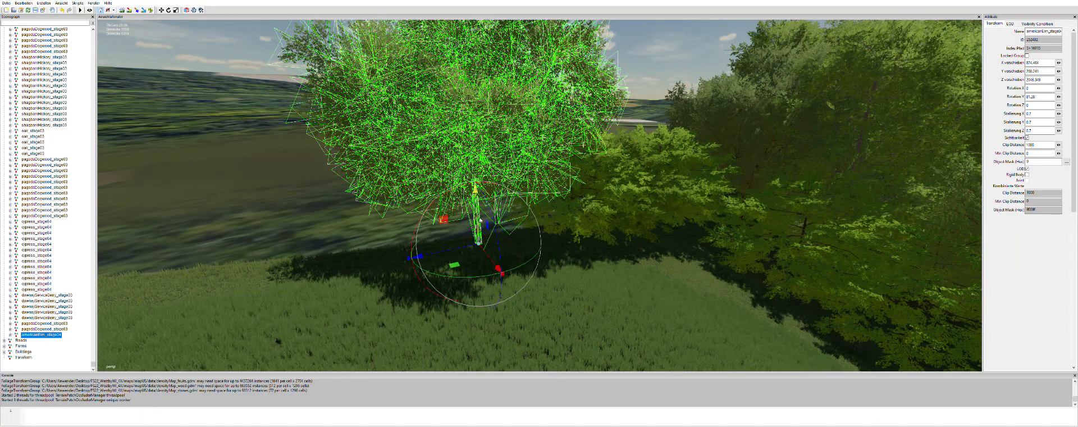
pyautogui.moveTo(476, 216); pyautogui.dragTo(471, 231)
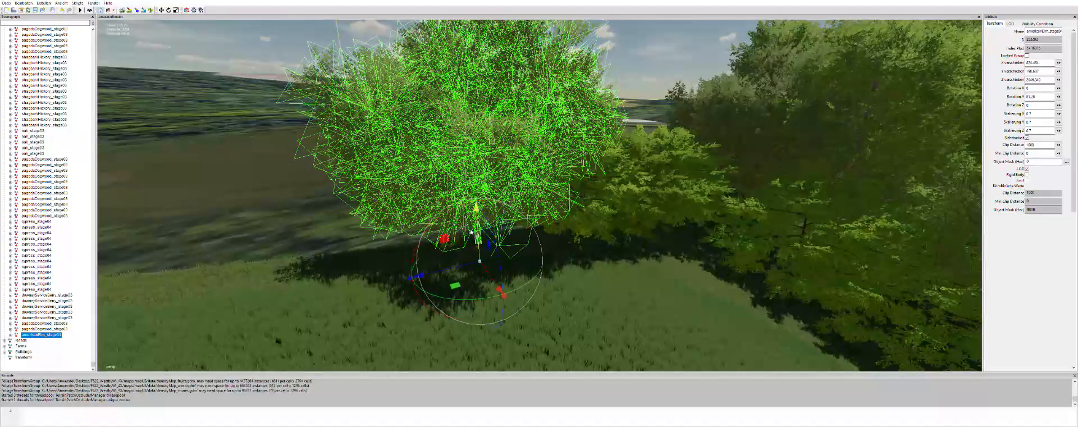
# Fine-tune the elm copy's height up and down at the meadow surface
pyautogui.keyDown('alt'); pyautogui.moveTo(623, 238); pyautogui.dragTo(580, 232); pyautogui.keyUp('alt')
pyautogui.keyDown('alt'); pyautogui.moveTo(529, 237); pyautogui.dragTo(569, 242, button='middle'); pyautogui.keyUp('alt')
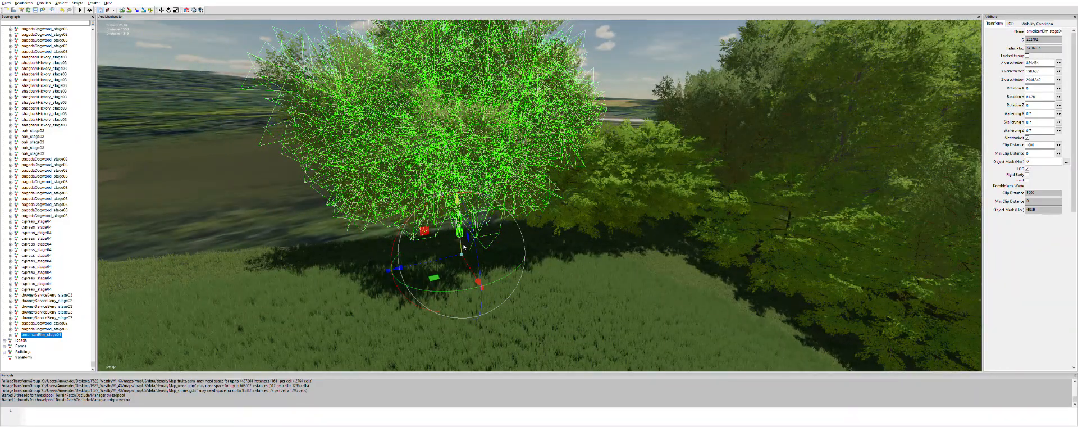
pyautogui.moveTo(461, 241); pyautogui.dragTo(461, 234)
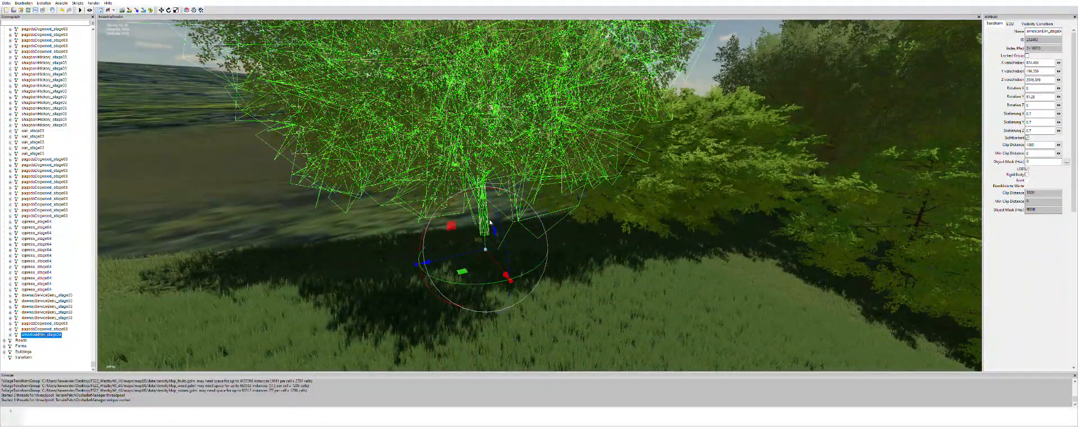
pyautogui.moveTo(485, 223); pyautogui.dragTo(485, 232)
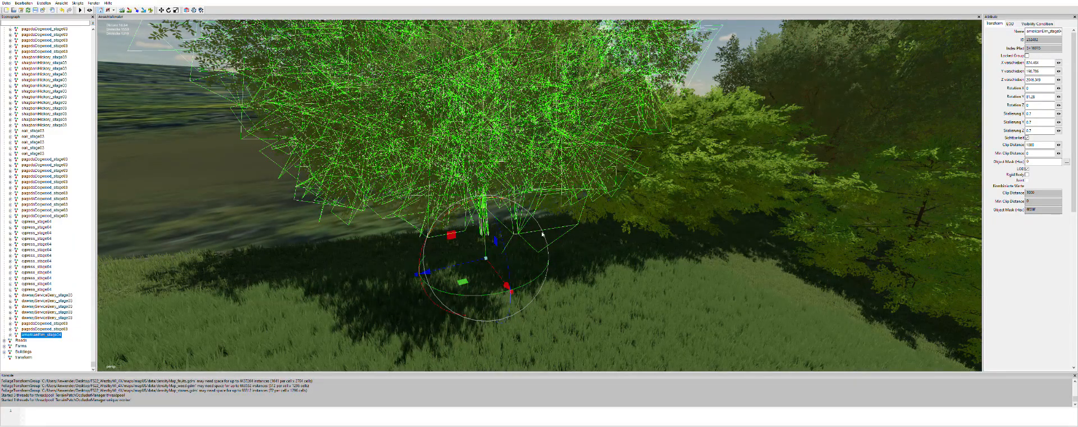
# Tilt the elm copy slightly so its trunk leans at the terrain edge
pyautogui.moveTo(532, 287); pyautogui.dragTo(451, 250)
pyautogui.moveTo(444, 224)
pyautogui.mouseDown()
pyautogui.moveTo(434, 230)
pyautogui.moveTo(445, 222)
pyautogui.moveTo(446, 231)
pyautogui.mouseUp()
pyautogui.scroll(1, 436, 239)
pyautogui.scroll(-3, 438, 240)
pyautogui.keyDown('alt'); pyautogui.moveTo(421, 244); pyautogui.dragTo(578, 238); pyautogui.keyUp('alt')
# Raise the tilted elm copy to bring its trunk base to the terrain surface and check it from the meadow
pyautogui.moveTo(697, 231); pyautogui.dragTo(693, 182)
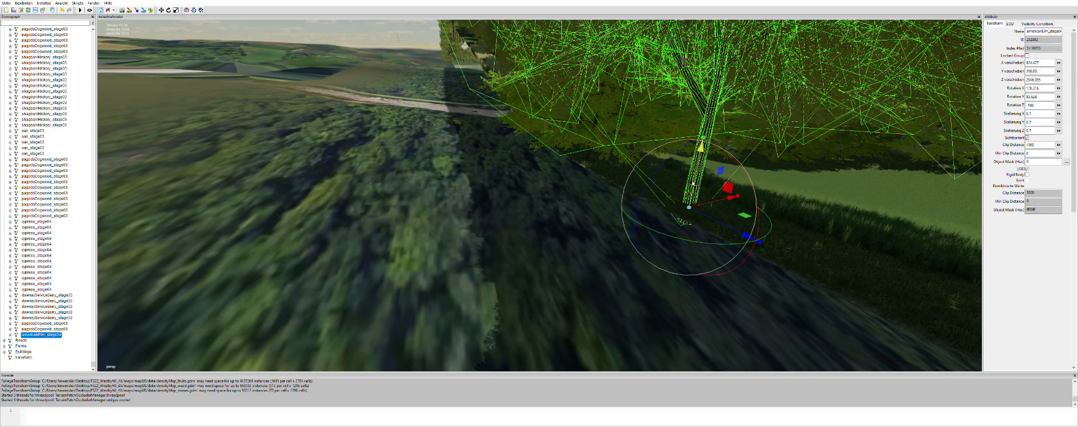
pyautogui.moveTo(694, 204)
pyautogui.keyDown('alt'); pyautogui.mouseDown(button='middle')
pyautogui.moveTo(698, 234)
pyautogui.moveTo(701, 209)
pyautogui.mouseUp(button='middle'); pyautogui.keyUp('alt')
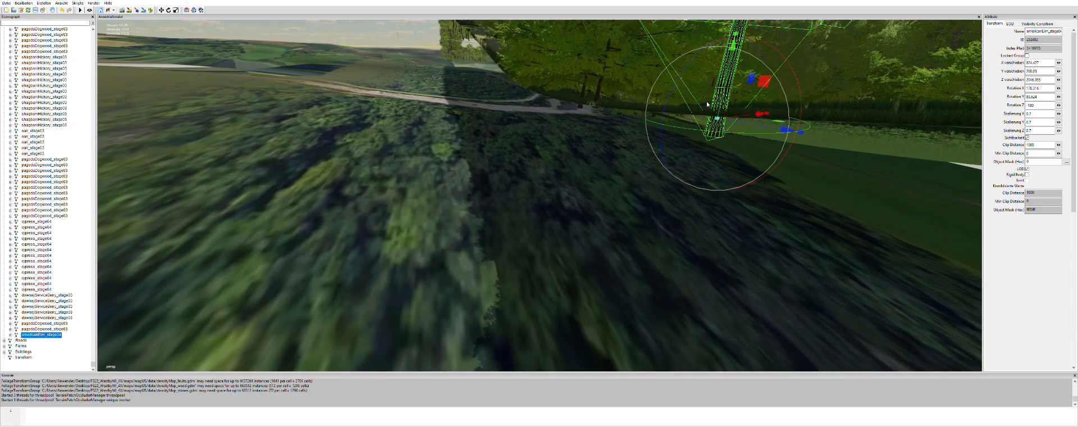
pyautogui.moveTo(726, 89); pyautogui.dragTo(728, 80)
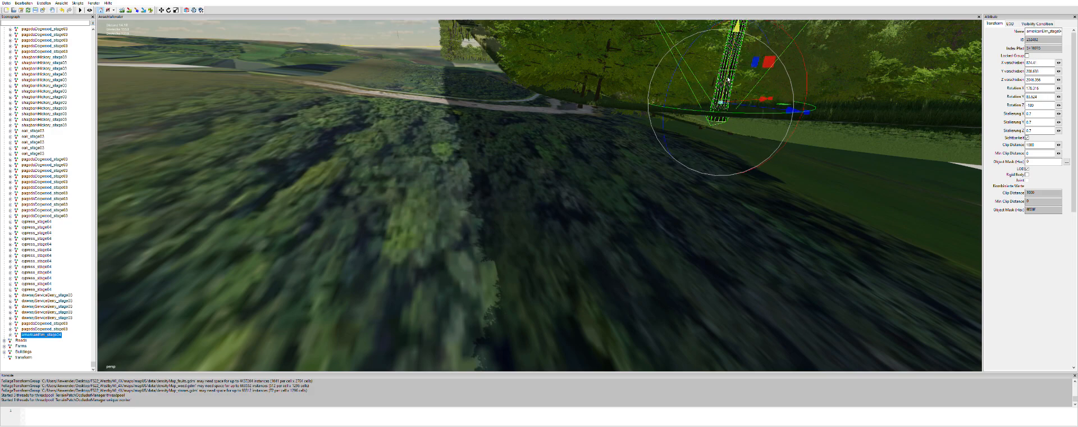
pyautogui.keyDown('alt'); pyautogui.moveTo(744, 128); pyautogui.dragTo(696, 168, button='middle'); pyautogui.keyUp('alt')
pyautogui.keyDown('alt'); pyautogui.moveTo(761, 168); pyautogui.dragTo(747, 169, button='right'); pyautogui.keyUp('alt')
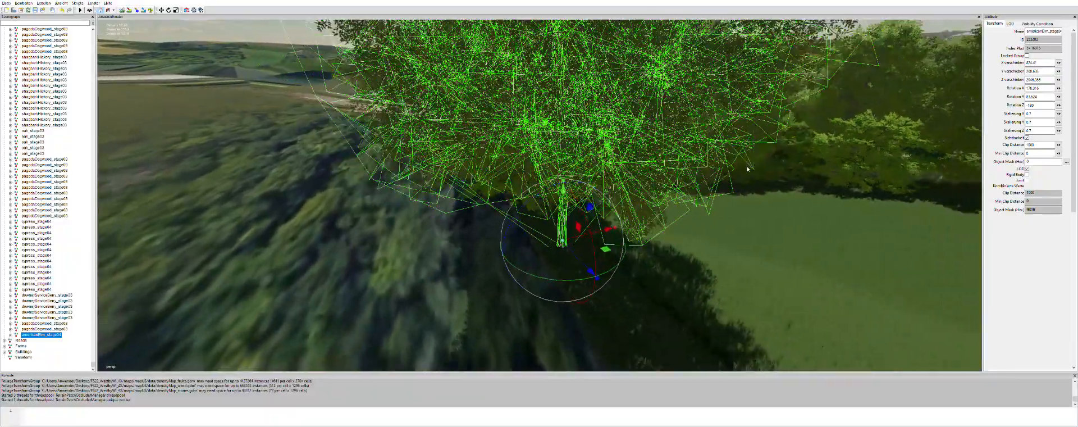
pyautogui.keyDown('alt'); pyautogui.moveTo(747, 169); pyautogui.dragTo(690, 172); pyautogui.keyUp('alt')
pyautogui.keyDown('alt'); pyautogui.moveTo(691, 172); pyautogui.dragTo(553, 168, button='middle'); pyautogui.keyUp('alt')
pyautogui.keyDown('alt'); pyautogui.moveTo(553, 168); pyautogui.dragTo(450, 241, button='right'); pyautogui.keyUp('alt')
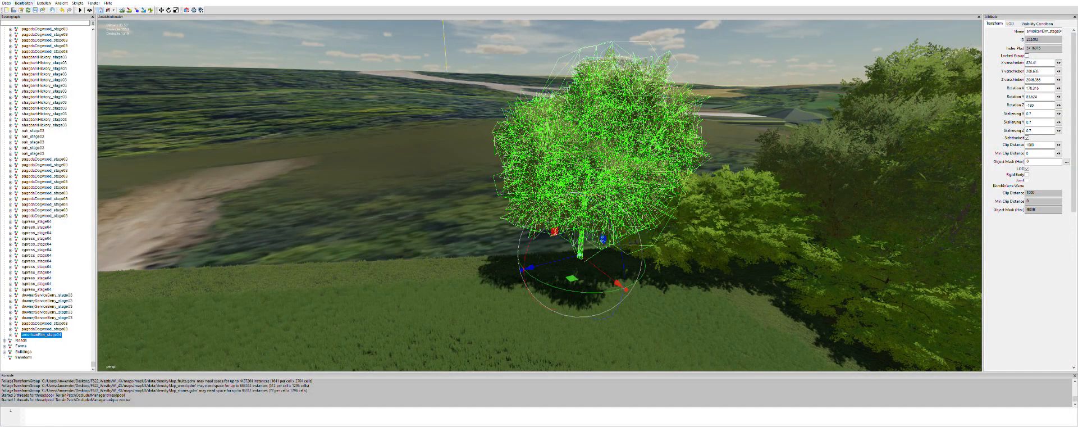
# Duplicate the grounded elm, move the new copy beside it on the meadow and turn it about its vertical axis
pyautogui.click(41, 62)
pyautogui.moveTo(581, 261); pyautogui.dragTo(537, 251)
pyautogui.moveTo(564, 296); pyautogui.dragTo(555, 277)
pyautogui.scroll(2, 556, 277)
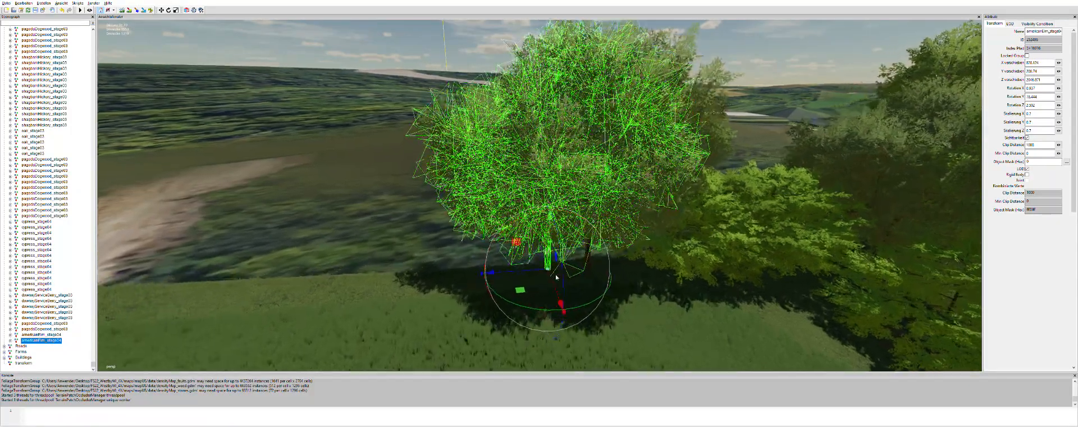
# Reposition the second elm copy near the terrain edge and tilt its trunk slightly
pyautogui.keyDown('alt'); pyautogui.moveTo(556, 277); pyautogui.dragTo(588, 277, button='right'); pyautogui.keyUp('alt')
pyautogui.keyDown('alt'); pyautogui.moveTo(588, 277); pyautogui.dragTo(517, 251, button='middle'); pyautogui.keyUp('alt')
pyautogui.moveTo(518, 250)
pyautogui.keyDown('alt'); pyautogui.mouseDown(button='right')
pyautogui.moveTo(546, 255)
pyautogui.moveTo(532, 260)
pyautogui.mouseUp(button='right'); pyautogui.keyUp('alt')
pyautogui.moveTo(468, 250); pyautogui.dragTo(465, 259)
pyautogui.moveTo(464, 286); pyautogui.dragTo(544, 241)
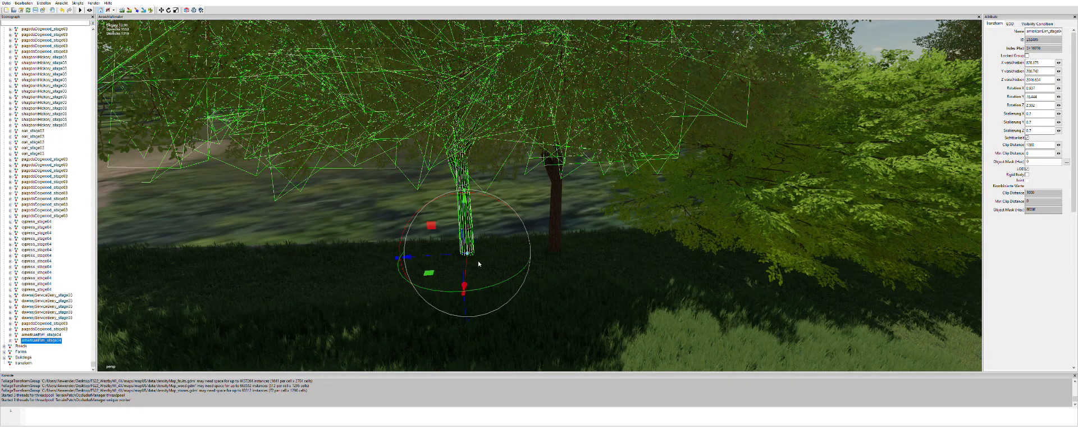
pyautogui.moveTo(485, 187); pyautogui.dragTo(590, 188)
# Raise the second elm copy in small amounts to bring its trunk base to the terrain surface
pyautogui.scroll(1, 395, 222)
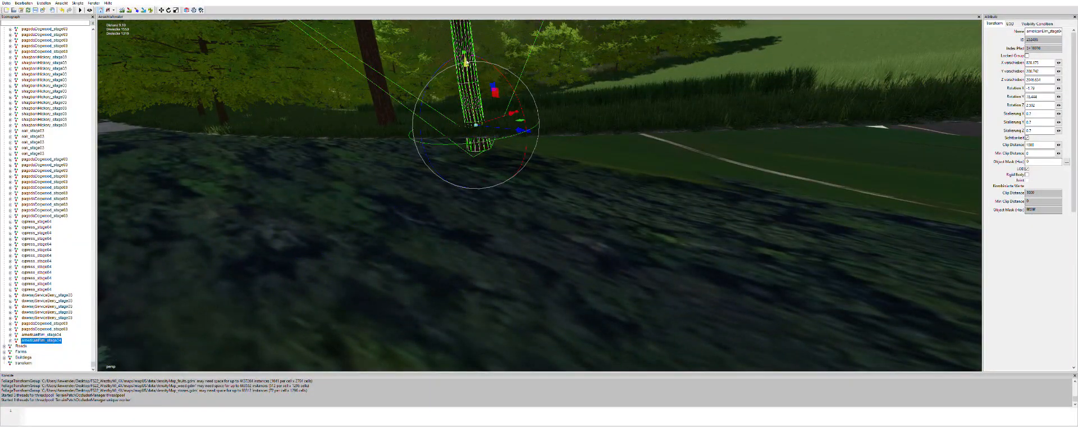
pyautogui.moveTo(470, 88); pyautogui.dragTo(472, 79)
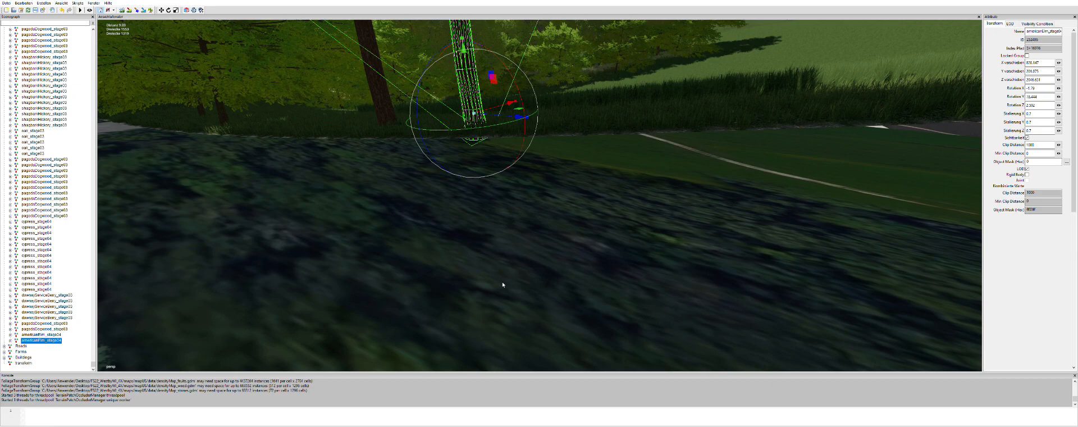
pyautogui.keyDown('alt'); pyautogui.moveTo(497, 280); pyautogui.dragTo(507, 245); pyautogui.keyUp('alt')
pyautogui.scroll(4, 498, 250)
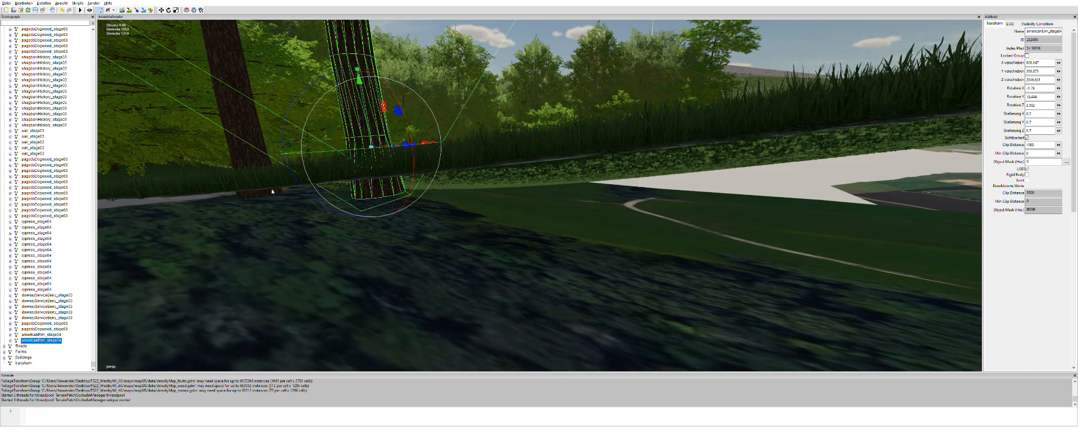
pyautogui.moveTo(371, 114); pyautogui.dragTo(368, 106)
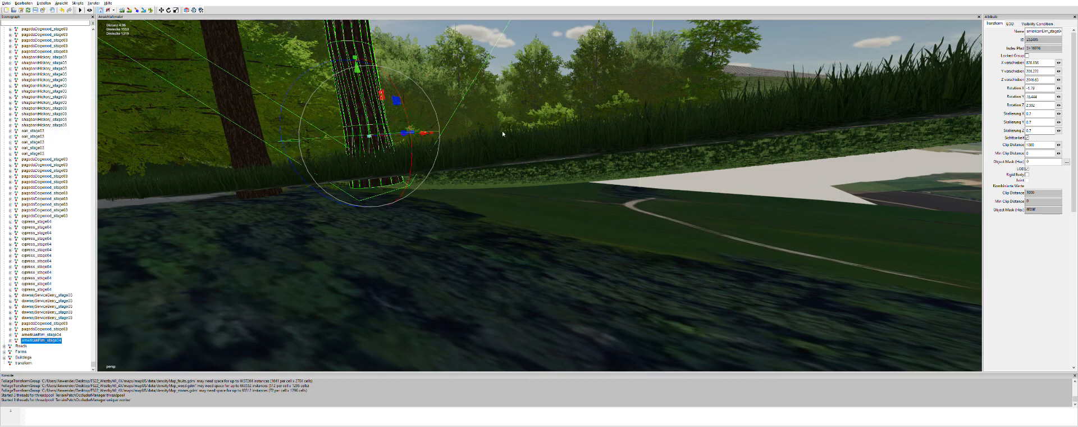
pyautogui.scroll(-3, 368, 106)
# Shift the second elm copy sideways, turn its crown and deselect it to check it from the meadow
pyautogui.keyDown('alt'); pyautogui.moveTo(539, 140); pyautogui.dragTo(555, 170); pyautogui.keyUp('alt')
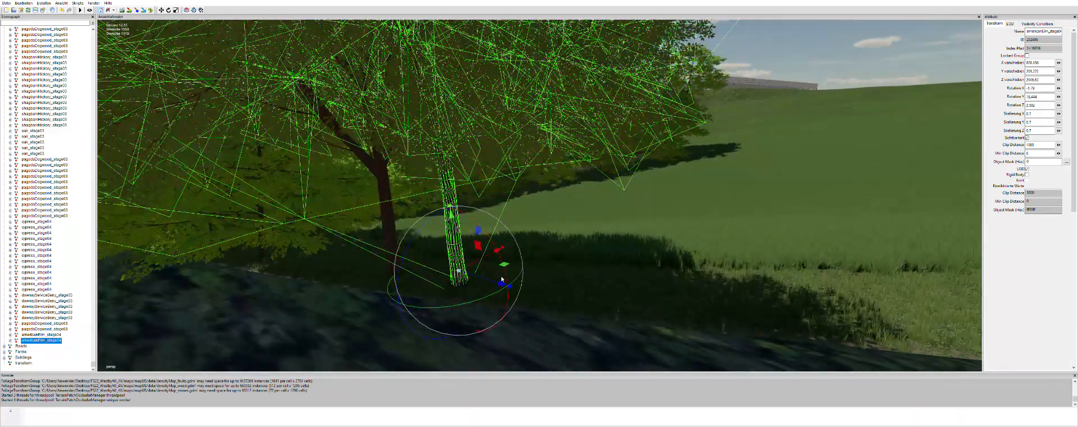
pyautogui.moveTo(482, 289); pyautogui.dragTo(535, 279)
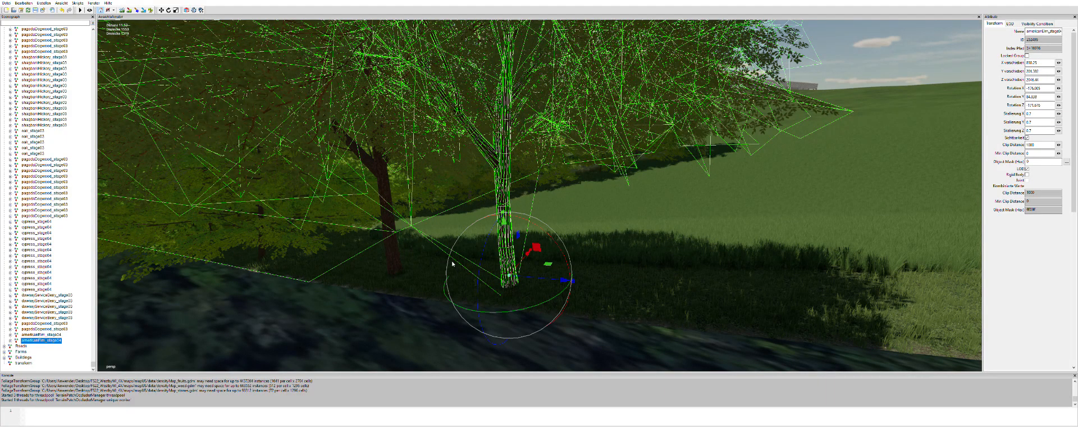
pyautogui.scroll(-2, 590, 258)
pyautogui.keyDown('alt'); pyautogui.moveTo(612, 260); pyautogui.dragTo(380, 251); pyautogui.keyUp('alt')
pyautogui.scroll(-3, 514, 284)
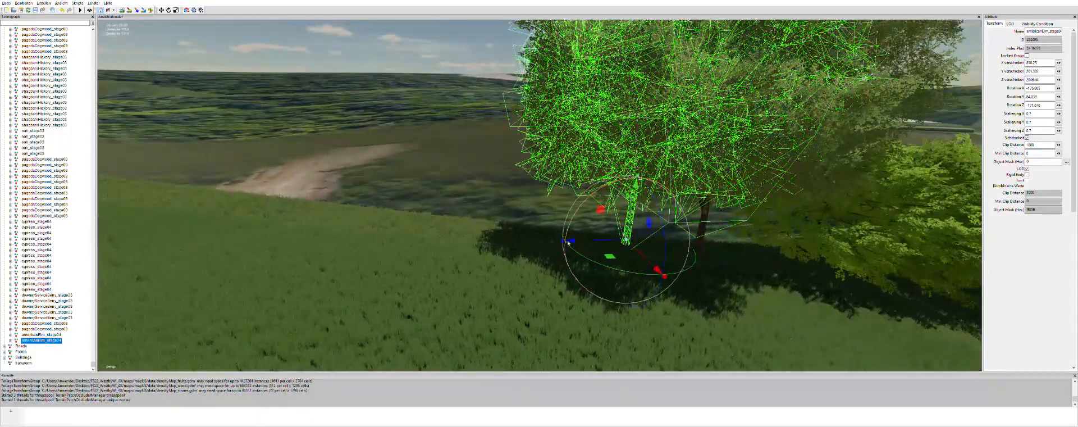
pyautogui.click(380, 254)
# Examine the two elm copies and the existing tree line along the meadow from several sides
pyautogui.keyDown('alt'); pyautogui.moveTo(686, 254); pyautogui.dragTo(539, 249, button='right'); pyautogui.keyUp('alt')
pyautogui.keyDown('alt'); pyautogui.moveTo(650, 241); pyautogui.dragTo(659, 226, button='right'); pyautogui.keyUp('alt')
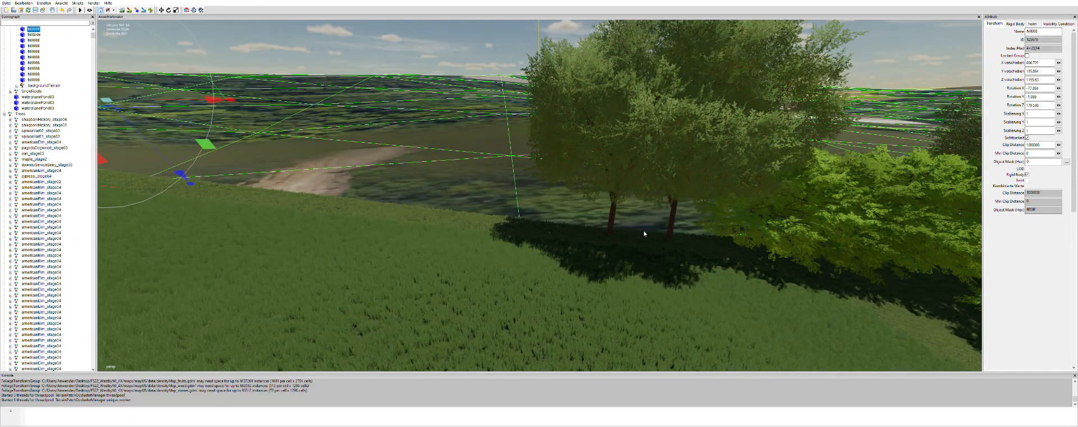
pyautogui.keyDown('alt'); pyautogui.moveTo(590, 262); pyautogui.dragTo(643, 263); pyautogui.keyUp('alt')
pyautogui.keyDown('alt'); pyautogui.moveTo(513, 256); pyautogui.dragTo(644, 262); pyautogui.keyUp('alt')
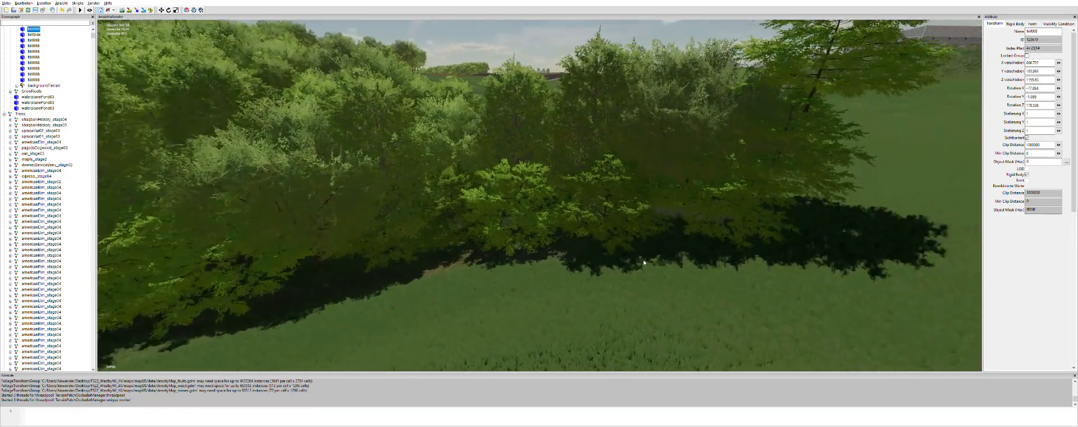
pyautogui.keyDown('alt'); pyautogui.moveTo(596, 261); pyautogui.dragTo(662, 262, button='right'); pyautogui.keyUp('alt')
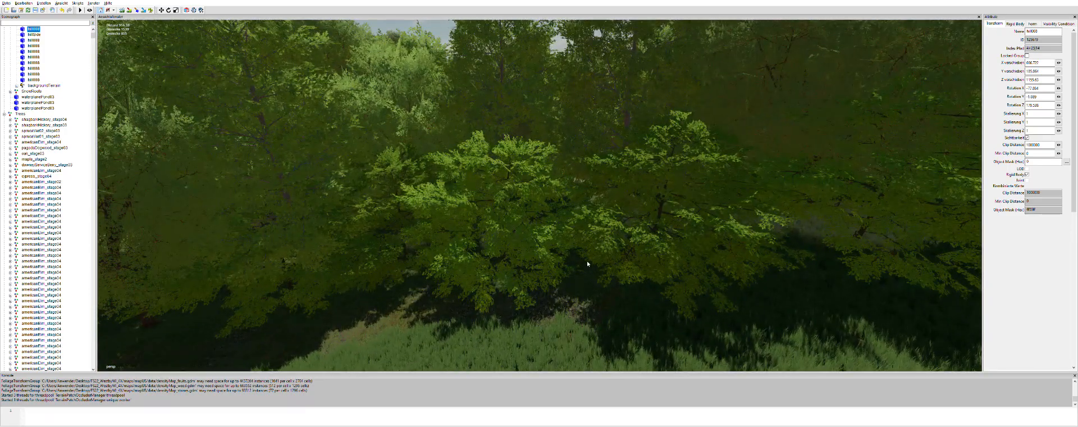
pyautogui.keyDown('alt'); pyautogui.moveTo(664, 268); pyautogui.dragTo(448, 255); pyautogui.keyUp('alt')
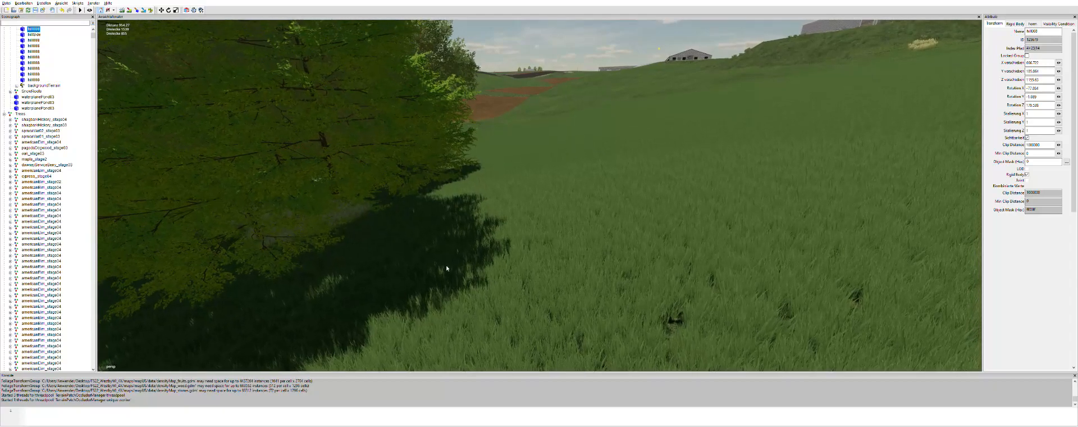
pyautogui.keyDown('alt'); pyautogui.moveTo(660, 219); pyautogui.dragTo(553, 271, button='right'); pyautogui.keyUp('alt')
pyautogui.keyDown('alt'); pyautogui.moveTo(741, 200); pyautogui.dragTo(632, 186); pyautogui.keyUp('alt')
pyautogui.keyDown('alt'); pyautogui.moveTo(447, 209); pyautogui.dragTo(616, 179); pyautogui.keyUp('alt')
# Duplicate a pagoda dogwood at the tree line's edge and move the copy out onto the open meadow
pyautogui.press('alt')
pyautogui.click(615, 154)
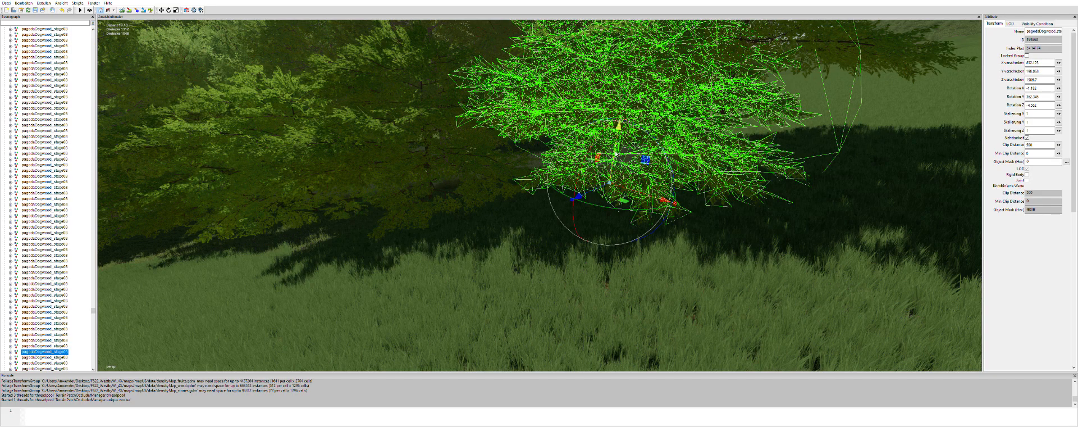
pyautogui.hotkey('ctrl', 'd')
pyautogui.click(24, 3)
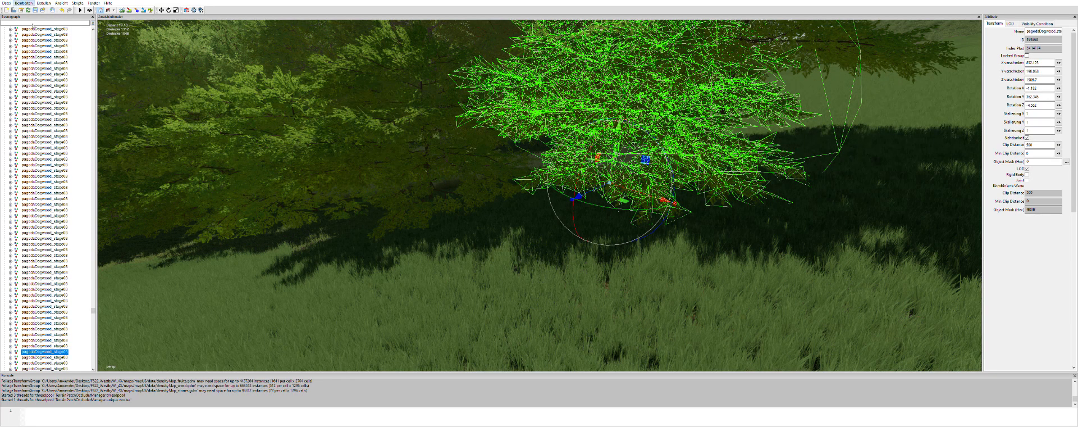
pyautogui.click(47, 65)
pyautogui.moveTo(576, 196); pyautogui.dragTo(585, 322)
pyautogui.keyDown('alt'); pyautogui.moveTo(585, 323); pyautogui.dragTo(447, 324, button='right'); pyautogui.keyUp('alt')
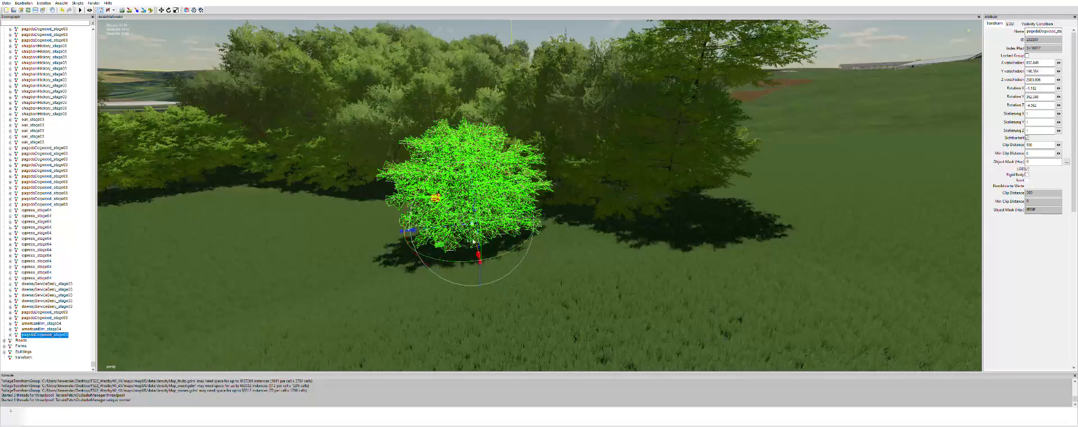
# Move the pagoda dogwood copy across the meadow to the elm copies and rotate it
pyautogui.moveTo(414, 230); pyautogui.dragTo(264, 265)
pyautogui.keyDown('alt'); pyautogui.moveTo(451, 267); pyautogui.dragTo(352, 162); pyautogui.keyUp('alt')
pyautogui.keyDown('alt'); pyautogui.moveTo(308, 218); pyautogui.dragTo(365, 244); pyautogui.keyUp('alt')
pyautogui.scroll(3, 269, 225)
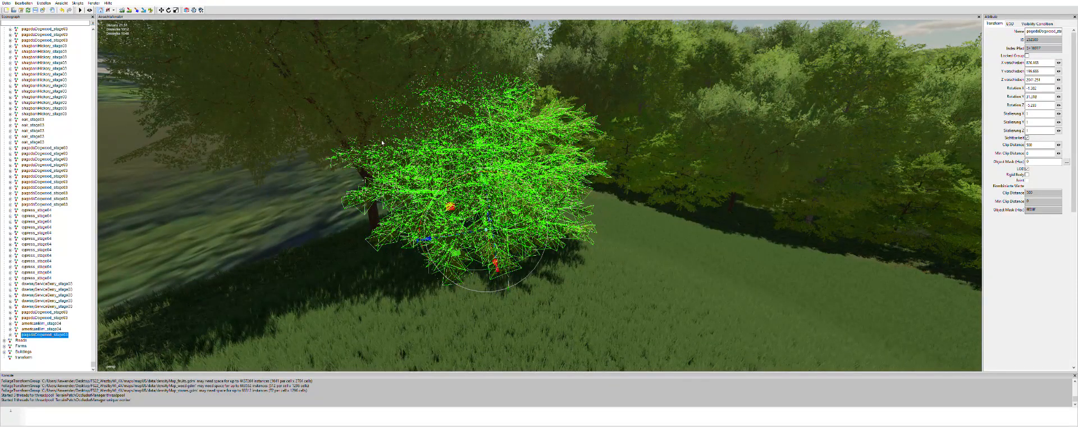
pyautogui.moveTo(482, 265); pyautogui.dragTo(448, 201)
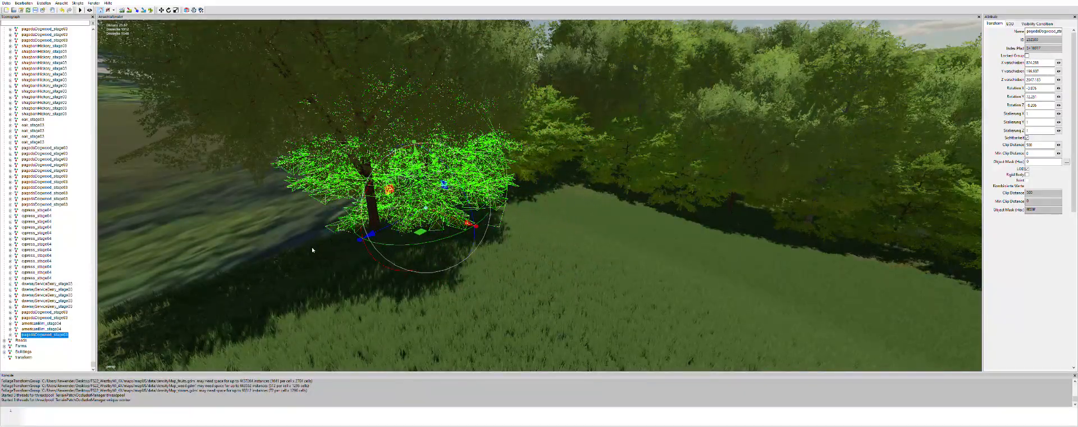
# Nudge the dogwood copy closer to the elm trunk and turn it about its vertical axis
pyautogui.scroll(4, 363, 236)
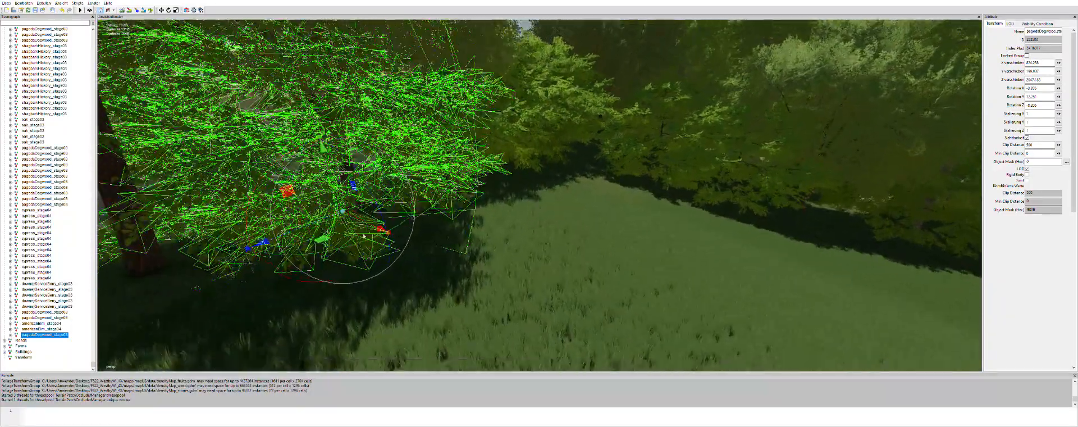
pyautogui.keyDown('alt'); pyautogui.moveTo(364, 236); pyautogui.dragTo(440, 222); pyautogui.keyUp('alt')
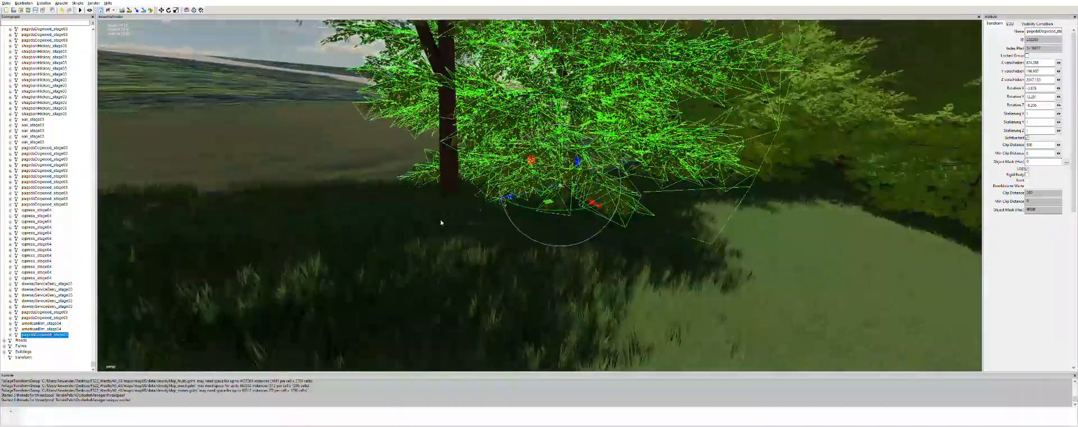
pyautogui.moveTo(535, 186); pyautogui.dragTo(521, 185)
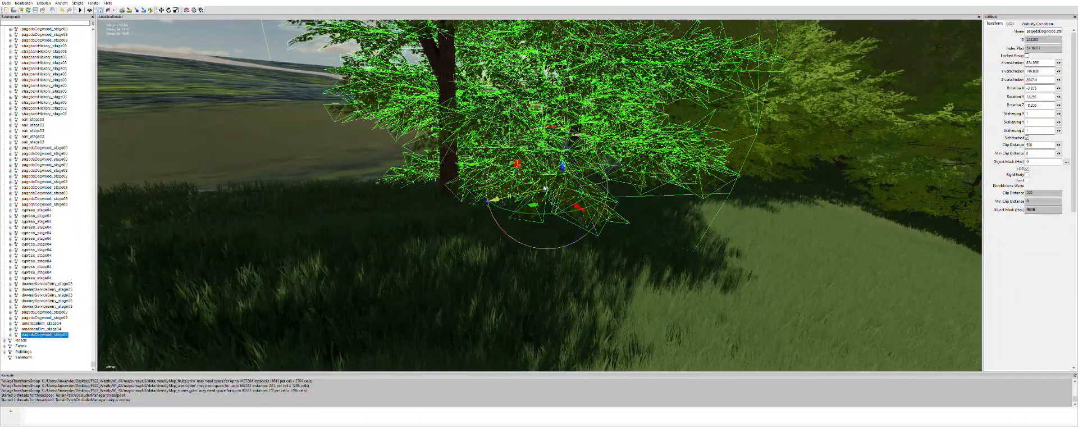
pyautogui.moveTo(600, 196); pyautogui.dragTo(563, 122)
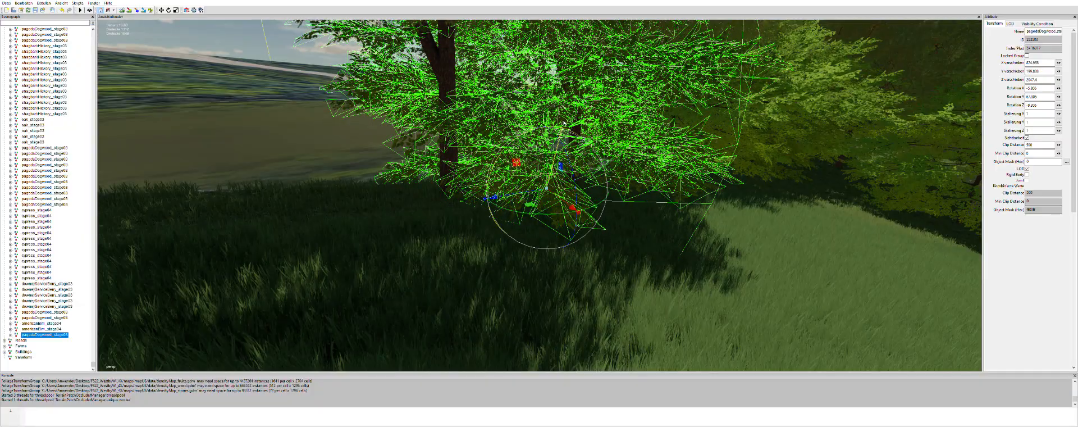
# Raise the dogwood copy at the terrain edge while checking its trunk base from below the ground
pyautogui.keyDown('alt'); pyautogui.moveTo(349, 203); pyautogui.dragTo(539, 183); pyautogui.keyUp('alt')
pyautogui.scroll(2, 531, 196)
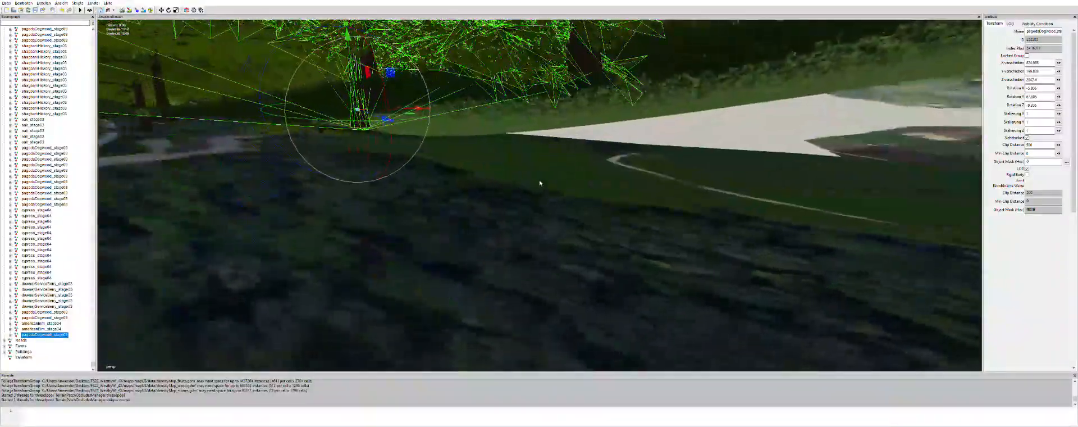
pyautogui.scroll(-3, 543, 185)
pyautogui.moveTo(436, 111); pyautogui.dragTo(437, 94)
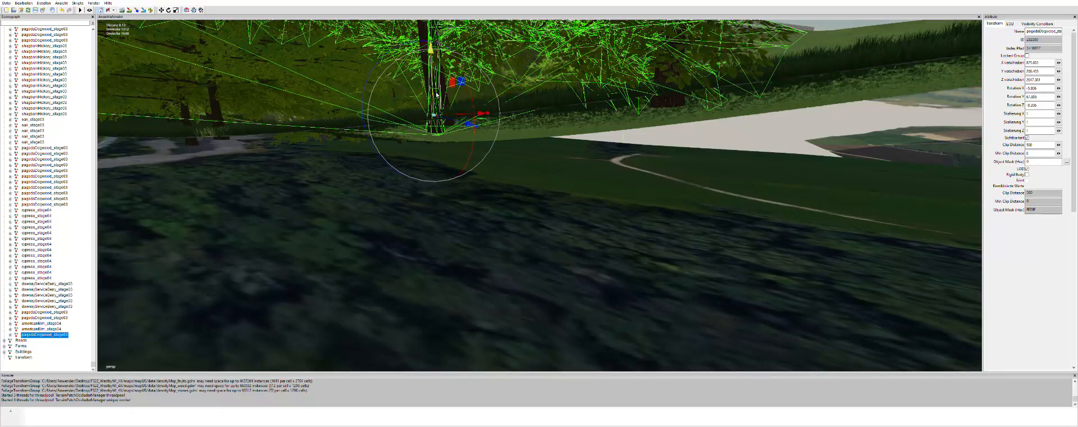
pyautogui.keyDown('alt'); pyautogui.moveTo(346, 170); pyautogui.dragTo(360, 177, button='middle'); pyautogui.keyUp('alt')
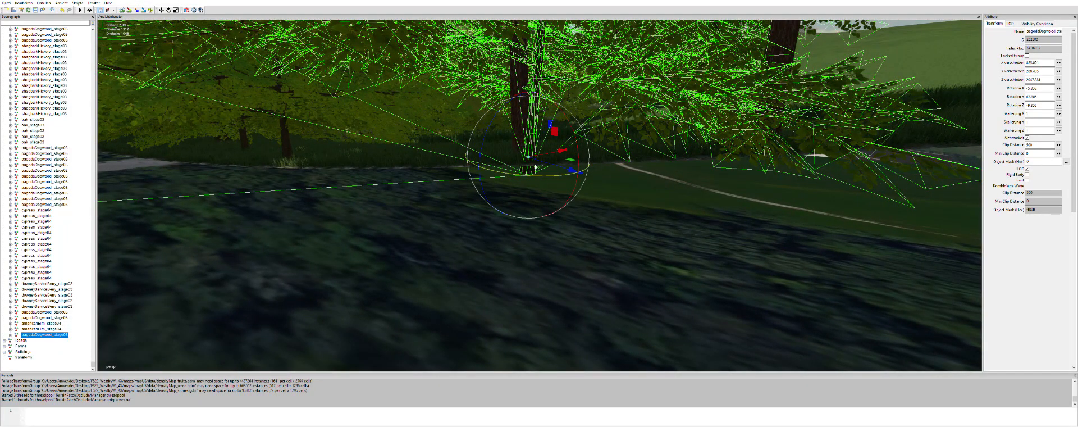
# Shift and rotate the dogwood copy between the elm trunks, raise its base slightly and deselect it
pyautogui.moveTo(568, 170); pyautogui.dragTo(643, 155)
pyautogui.keyDown('alt'); pyautogui.moveTo(577, 175); pyautogui.dragTo(601, 172); pyautogui.keyUp('alt')
pyautogui.moveTo(537, 100); pyautogui.dragTo(608, 113)
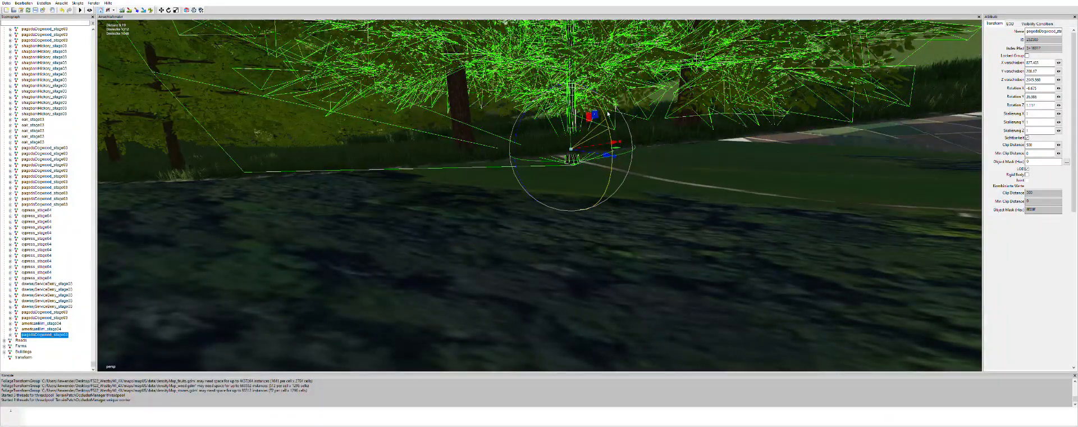
pyautogui.moveTo(571, 128); pyautogui.dragTo(568, 120)
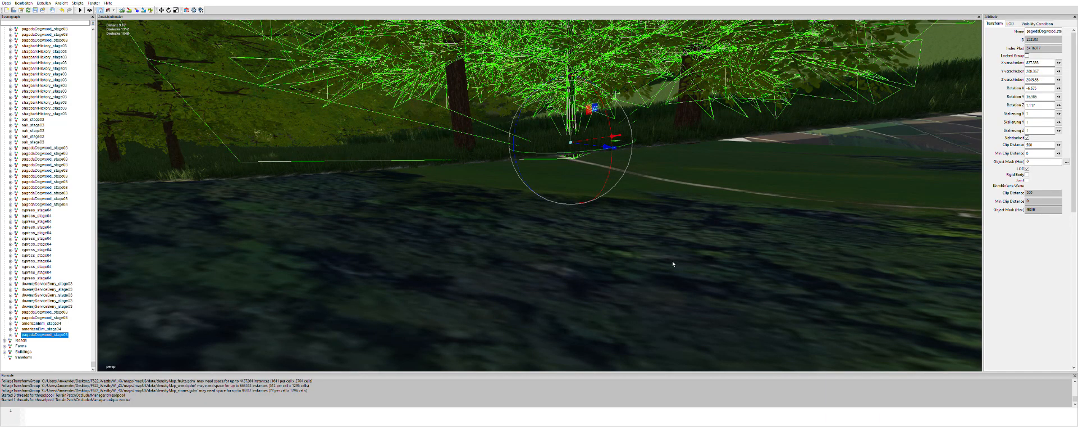
pyautogui.click(498, 217)
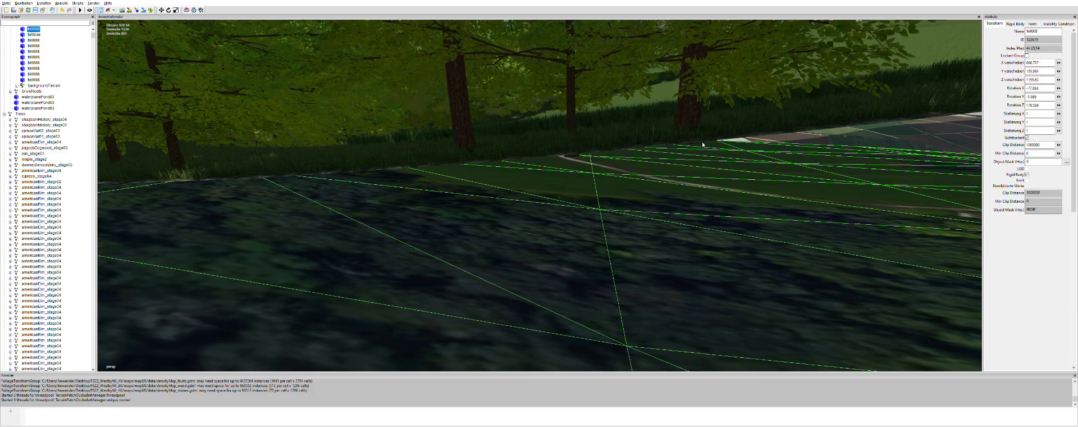
# Reselect the dogwood copy, adjust its rotation and height at the terrain edge, and check it deselected
pyautogui.scroll(-3, 691, 144)
pyautogui.scroll(5, 668, 176)
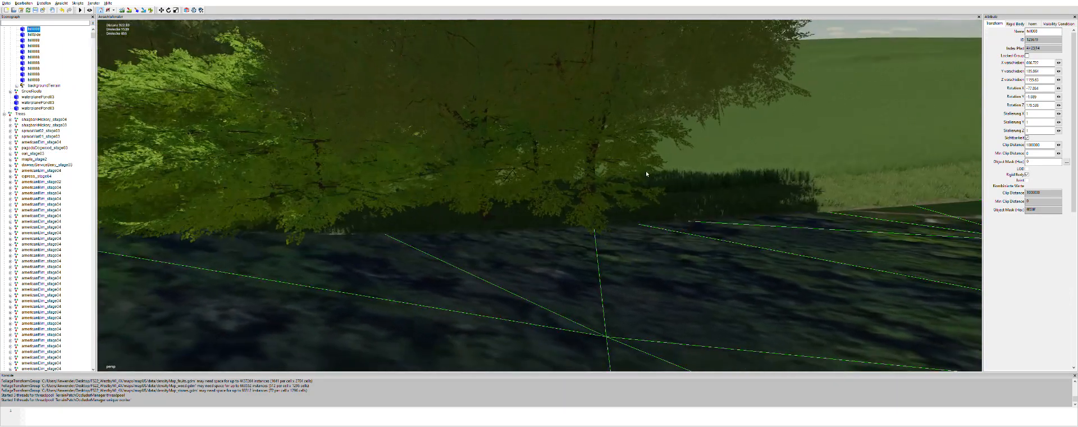
pyautogui.scroll(5, 683, 163)
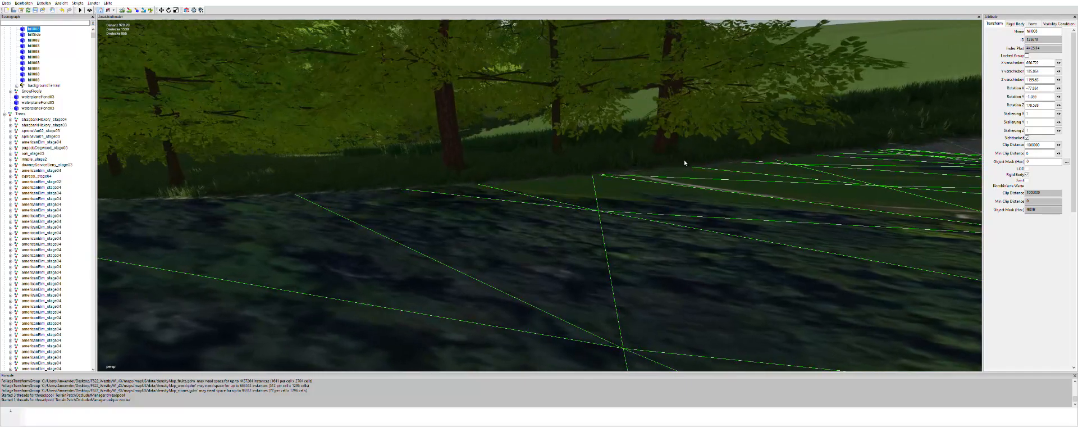
pyautogui.click(560, 123)
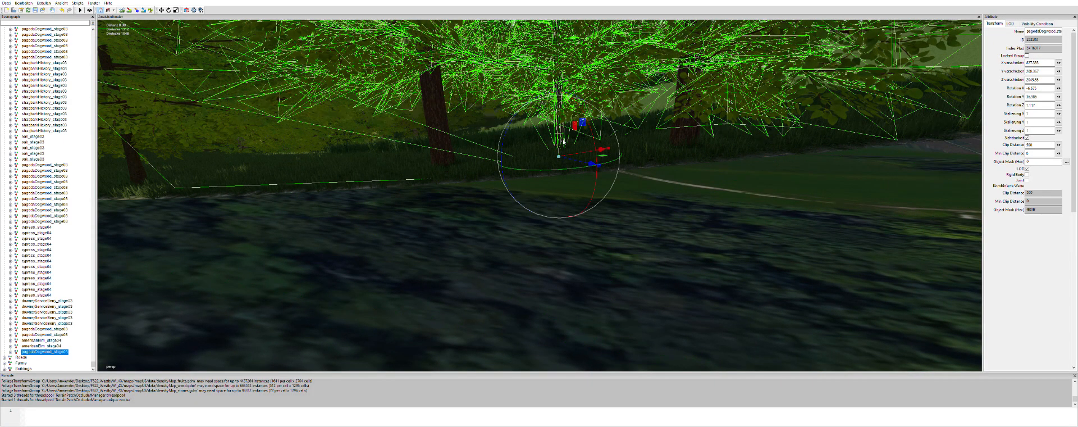
pyautogui.moveTo(566, 167)
pyautogui.mouseDown()
pyautogui.moveTo(559, 157)
pyautogui.moveTo(563, 174)
pyautogui.mouseUp()
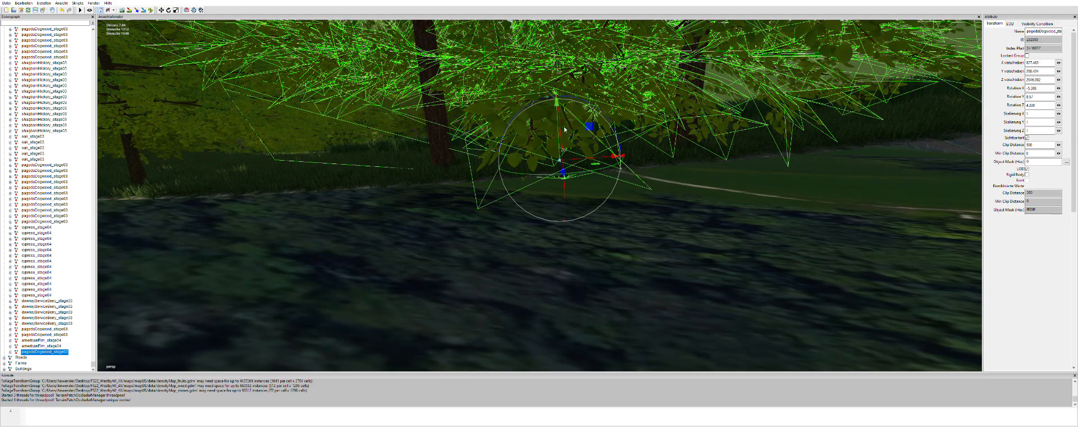
pyautogui.moveTo(558, 129); pyautogui.dragTo(557, 126)
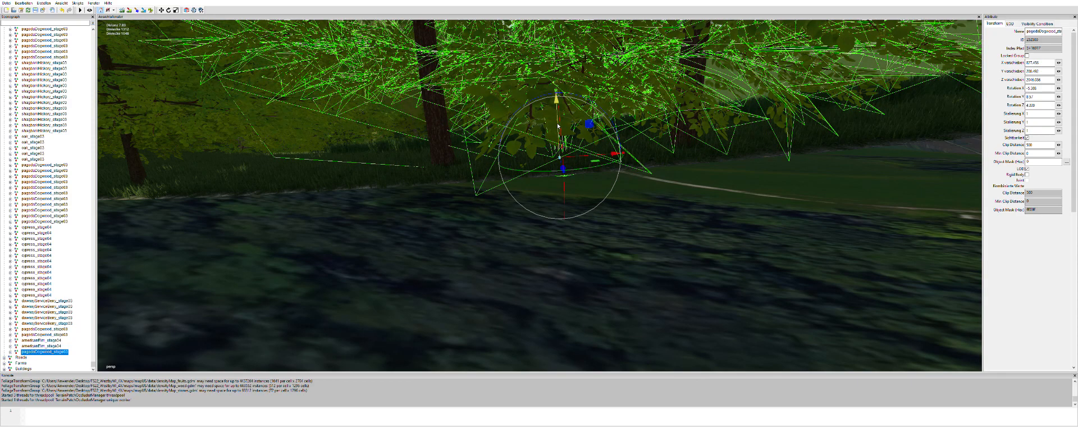
pyautogui.click(698, 231)
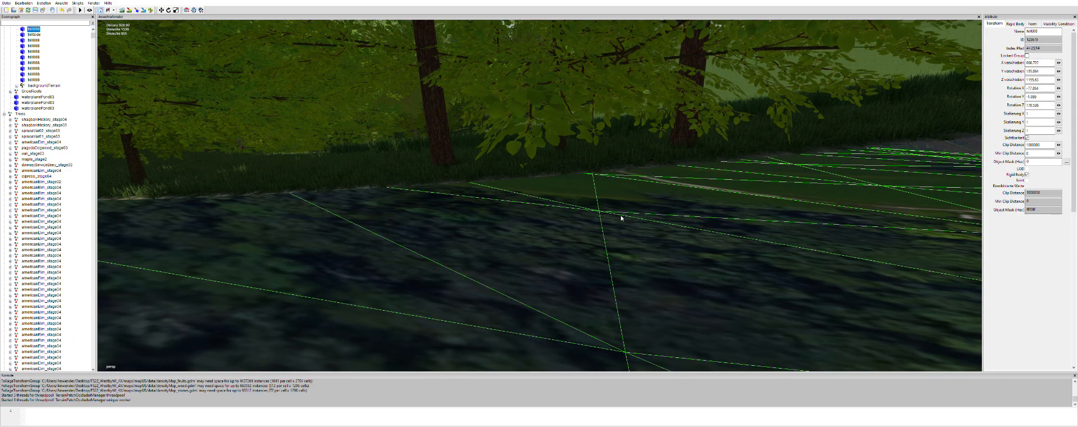
pyautogui.moveTo(599, 216)
pyautogui.keyDown('alt'); pyautogui.mouseDown()
pyautogui.moveTo(619, 212)
pyautogui.moveTo(605, 224)
pyautogui.mouseUp(); pyautogui.keyUp('alt')
pyautogui.keyDown('alt'); pyautogui.moveTo(798, 214); pyautogui.dragTo(635, 211, button='right'); pyautogui.keyUp('alt')
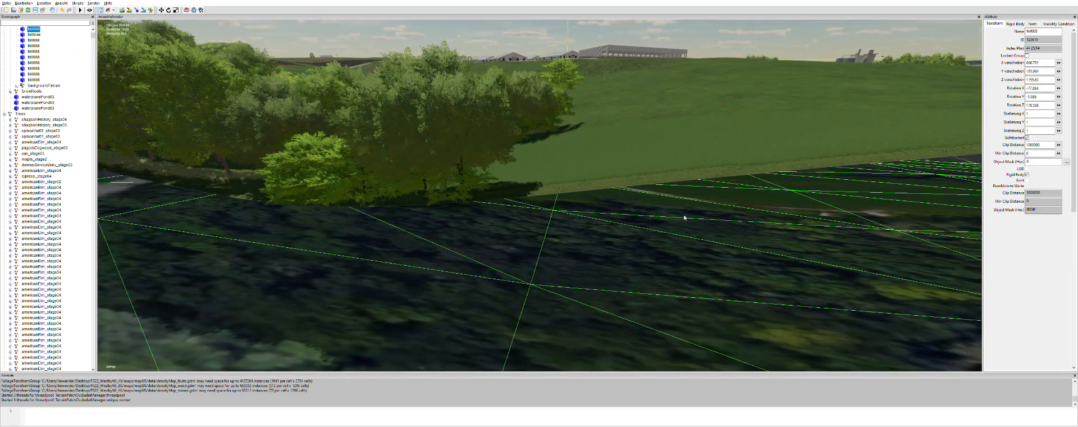
# Examine the planted elms and dogwoods along the terrain edge from several angles, looking for a spot for another tree
pyautogui.keyDown('alt'); pyautogui.moveTo(685, 218); pyautogui.dragTo(621, 221); pyautogui.keyUp('alt')
pyautogui.keyDown('alt'); pyautogui.moveTo(691, 223); pyautogui.dragTo(432, 229, button='middle'); pyautogui.keyUp('alt')
pyautogui.keyDown('alt'); pyautogui.moveTo(700, 237); pyautogui.dragTo(655, 222, button='right'); pyautogui.keyUp('alt')
pyautogui.keyDown('alt'); pyautogui.moveTo(654, 222); pyautogui.dragTo(551, 230, button='middle'); pyautogui.keyUp('alt')
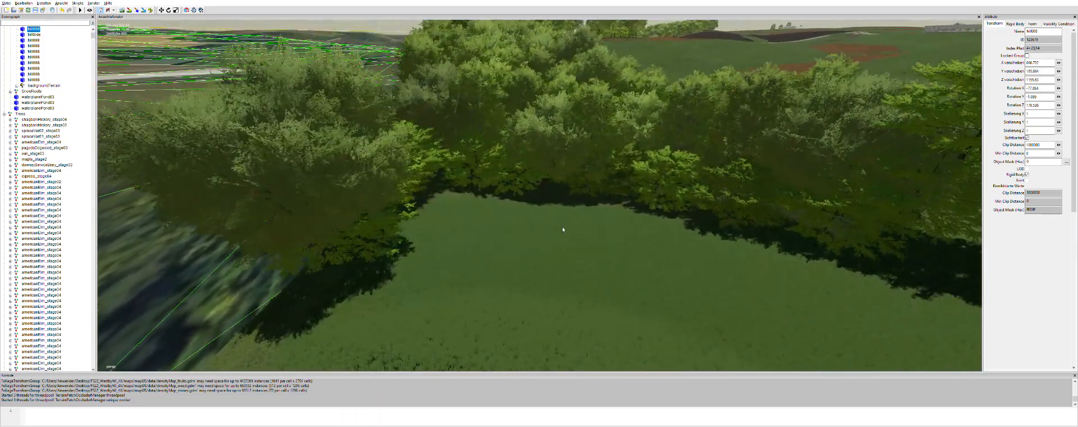
pyautogui.keyDown('alt'); pyautogui.moveTo(551, 229); pyautogui.dragTo(459, 229); pyautogui.keyUp('alt')
pyautogui.keyDown('alt'); pyautogui.moveTo(690, 263); pyautogui.dragTo(534, 196, button='middle'); pyautogui.keyUp('alt')
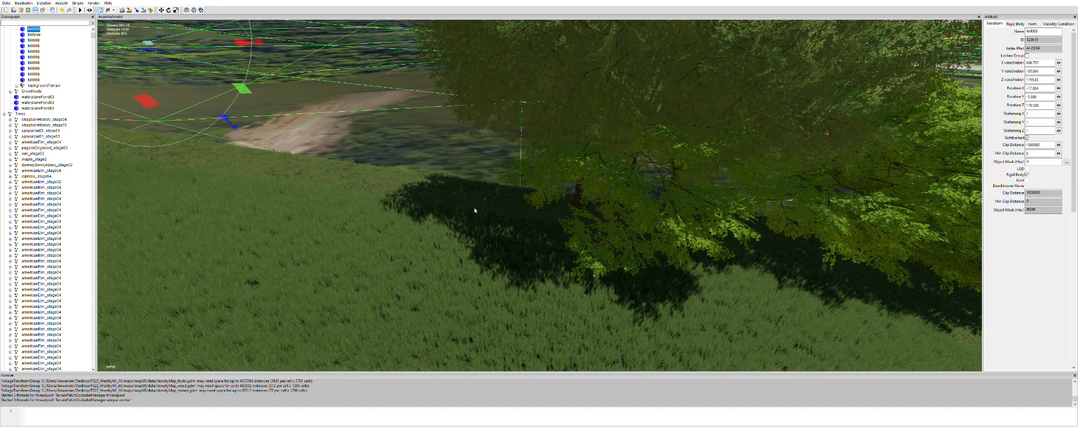
pyautogui.scroll(-3, 655, 211)
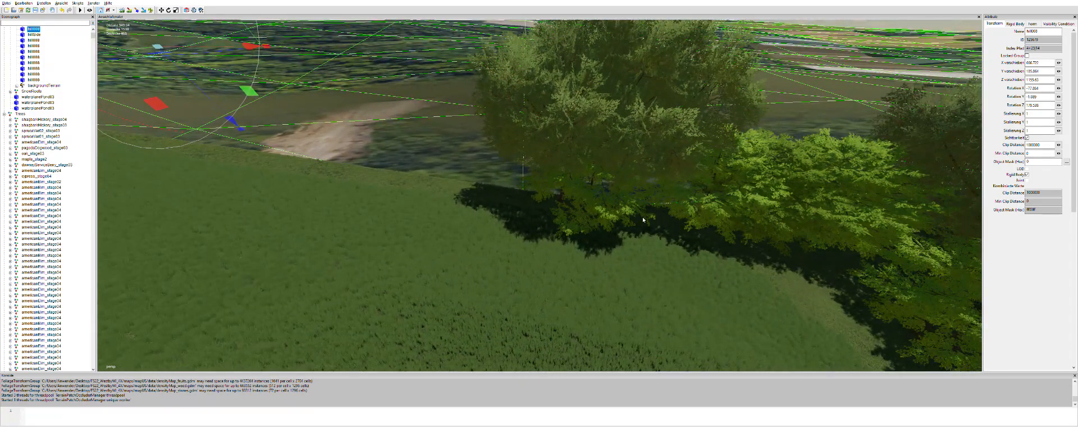
pyautogui.keyDown('alt'); pyautogui.moveTo(573, 211); pyautogui.dragTo(602, 238, button='middle'); pyautogui.keyUp('alt')
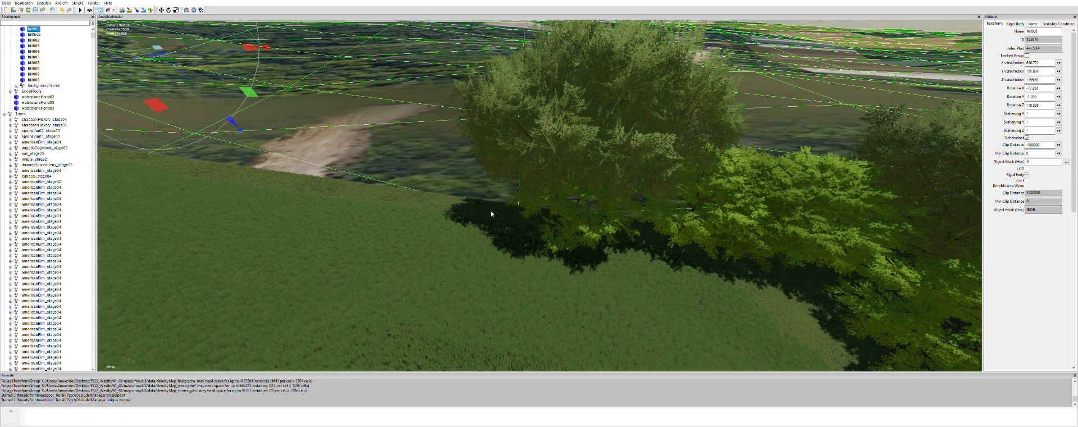
pyautogui.scroll(5, 545, 217)
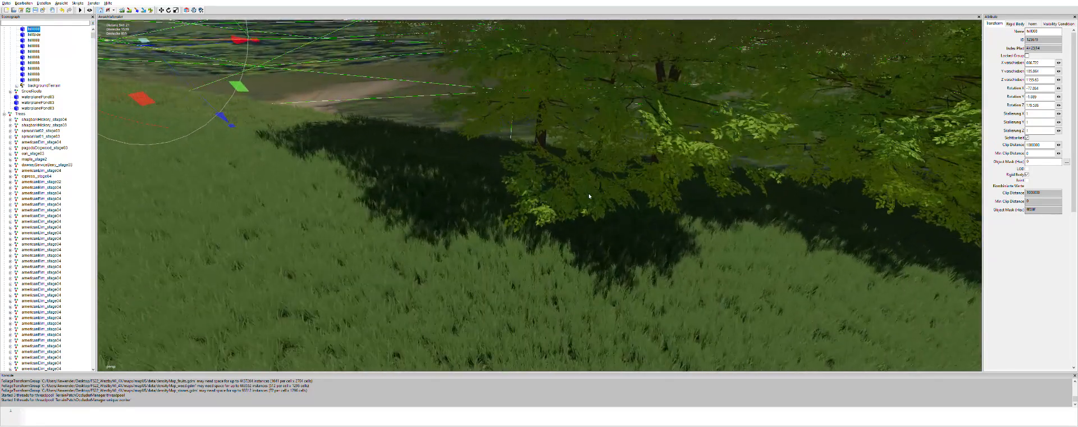
pyautogui.scroll(6, 589, 196)
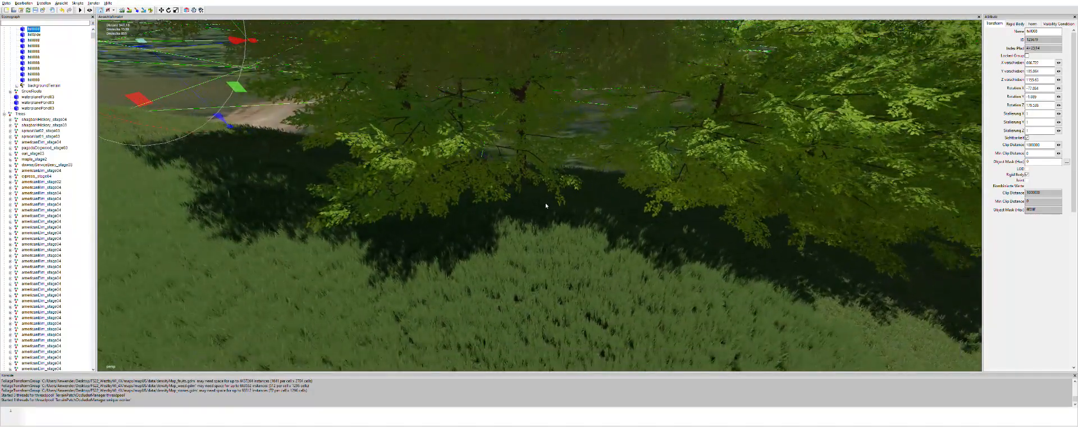
pyautogui.scroll(-5, 531, 209)
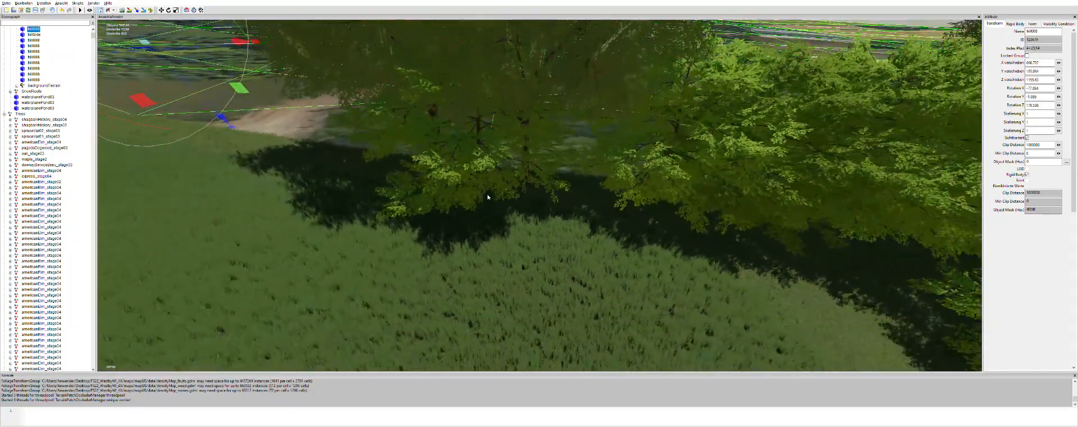
pyautogui.scroll(-3, 613, 221)
pyautogui.keyDown('alt'); pyautogui.moveTo(424, 205); pyautogui.dragTo(378, 193, button='middle'); pyautogui.keyUp('alt')
pyautogui.keyDown('alt'); pyautogui.moveTo(730, 227); pyautogui.dragTo(658, 235, button='middle'); pyautogui.keyUp('alt')
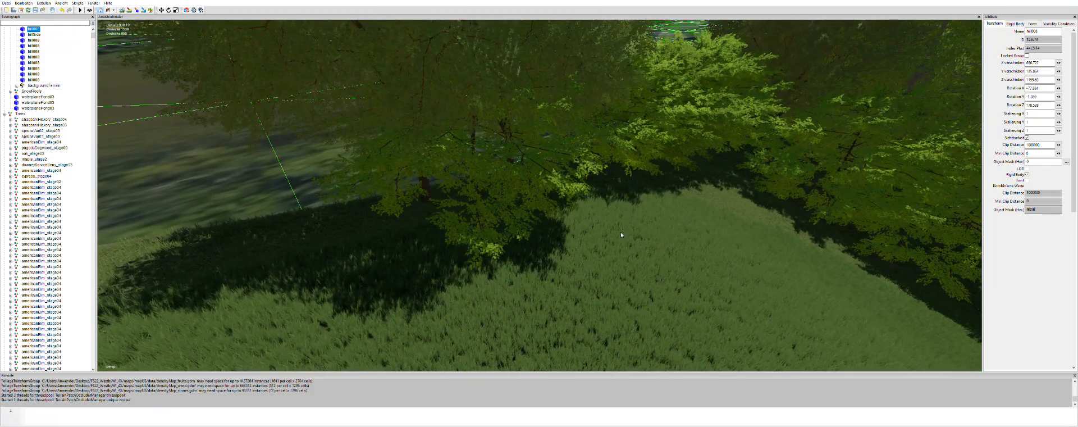
# Duplicate the pagoda dogwood at the field edge and move the copy to the open grass beside the outermost elm
pyautogui.click(850, 149)
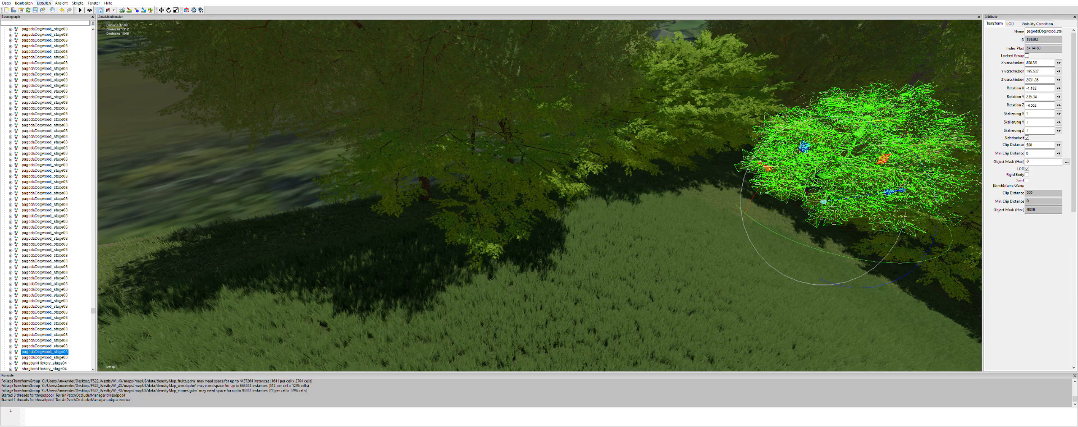
pyautogui.click(38, 64)
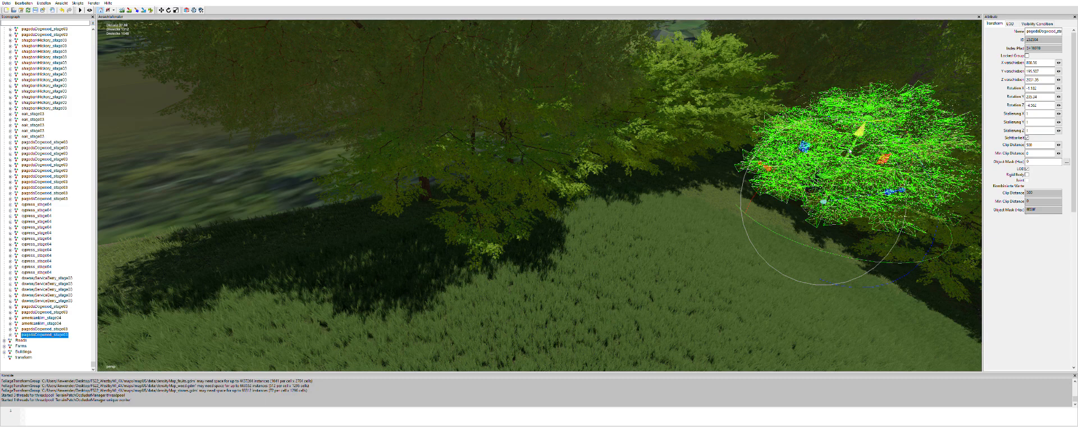
pyautogui.moveTo(858, 192); pyautogui.dragTo(814, 195)
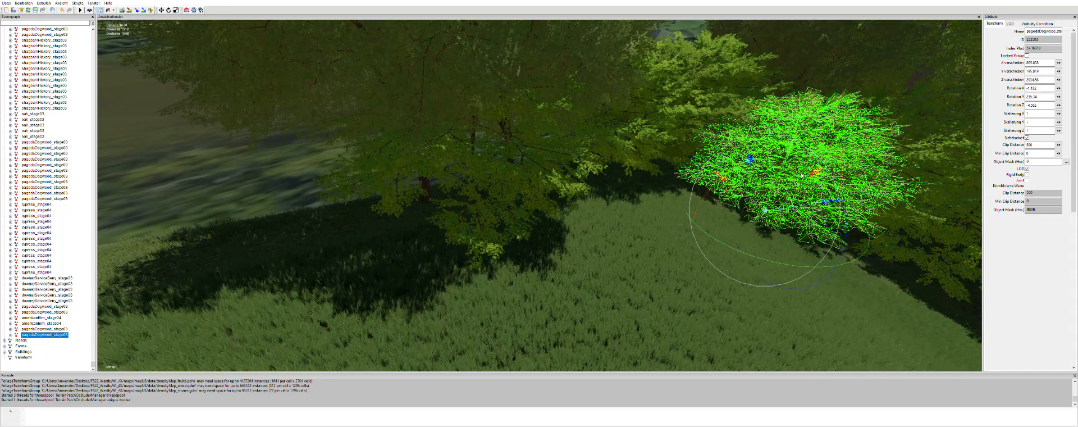
pyautogui.moveTo(735, 241); pyautogui.dragTo(423, 292)
pyautogui.scroll(-5, 532, 276)
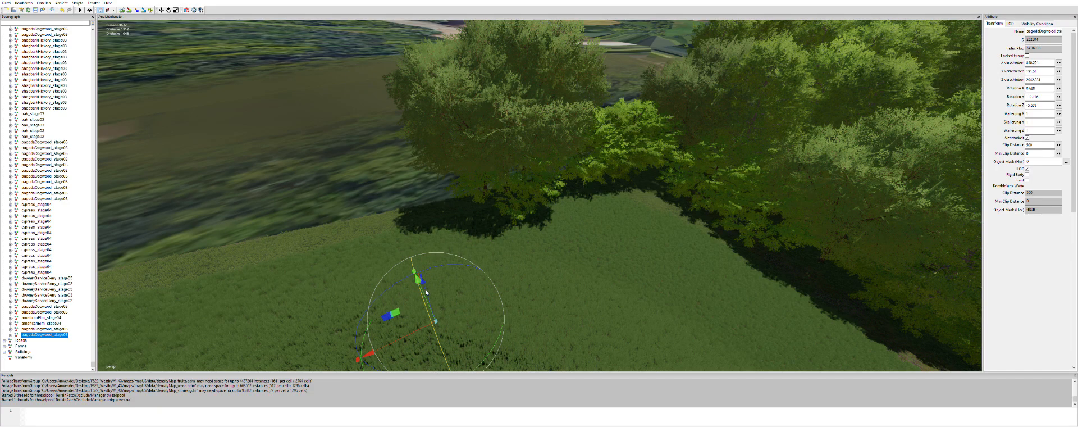
pyautogui.moveTo(425, 289); pyautogui.dragTo(406, 168)
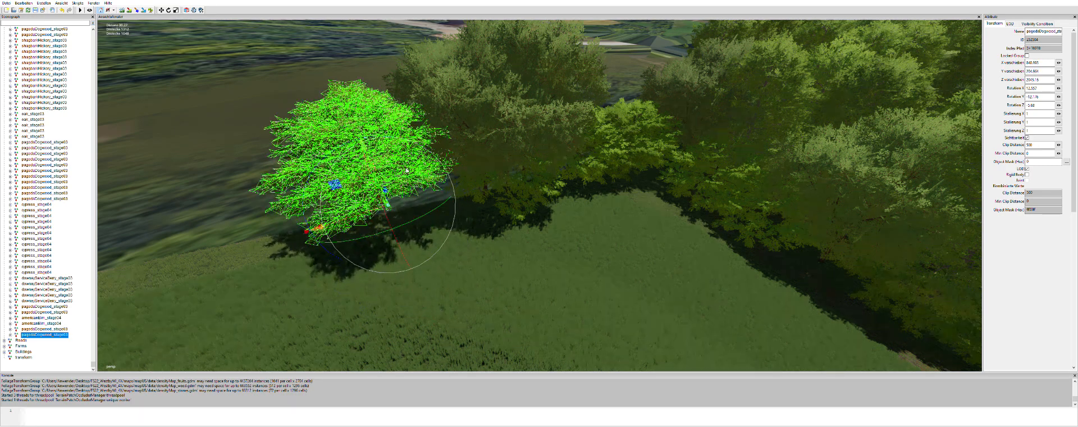
# Tilt the new dogwood copy about its horizontal axes so that its trunk stands nearly upright
pyautogui.keyDown('alt'); pyautogui.moveTo(374, 312); pyautogui.dragTo(315, 270); pyautogui.keyUp('alt')
pyautogui.keyDown('alt'); pyautogui.moveTo(315, 269); pyautogui.dragTo(430, 237, button='right'); pyautogui.keyUp('alt')
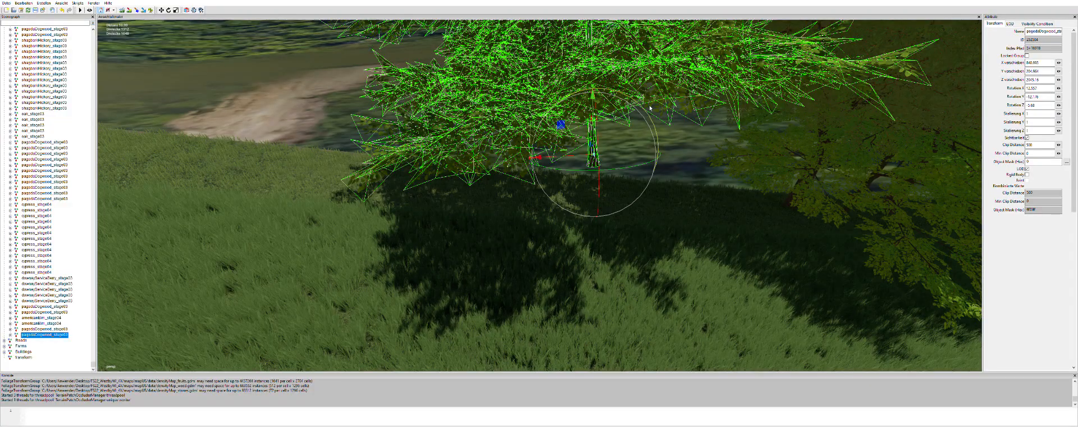
pyautogui.moveTo(597, 118); pyautogui.dragTo(601, 170)
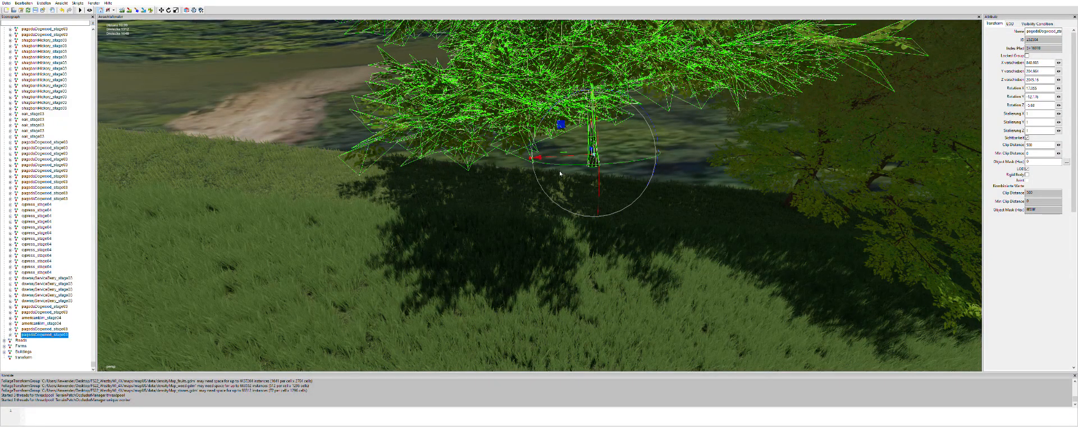
pyautogui.moveTo(599, 176); pyautogui.dragTo(600, 190)
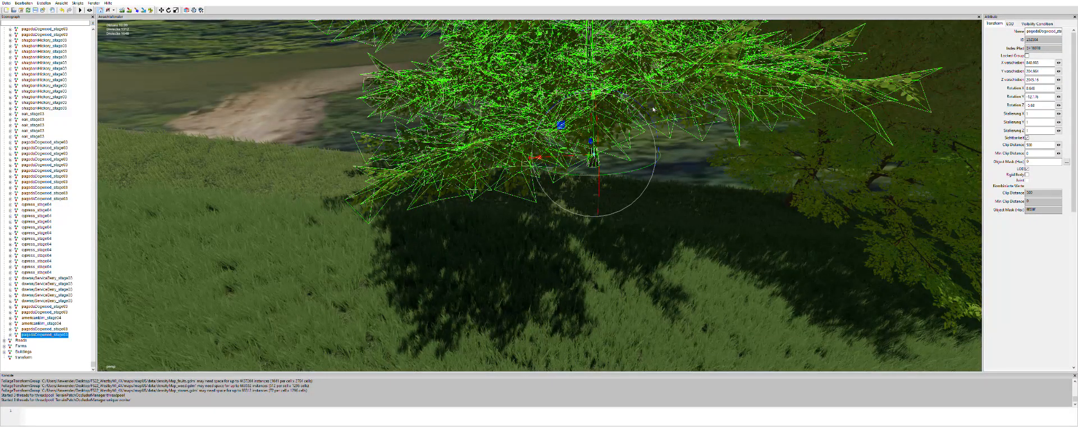
pyautogui.moveTo(650, 112); pyautogui.dragTo(594, 153)
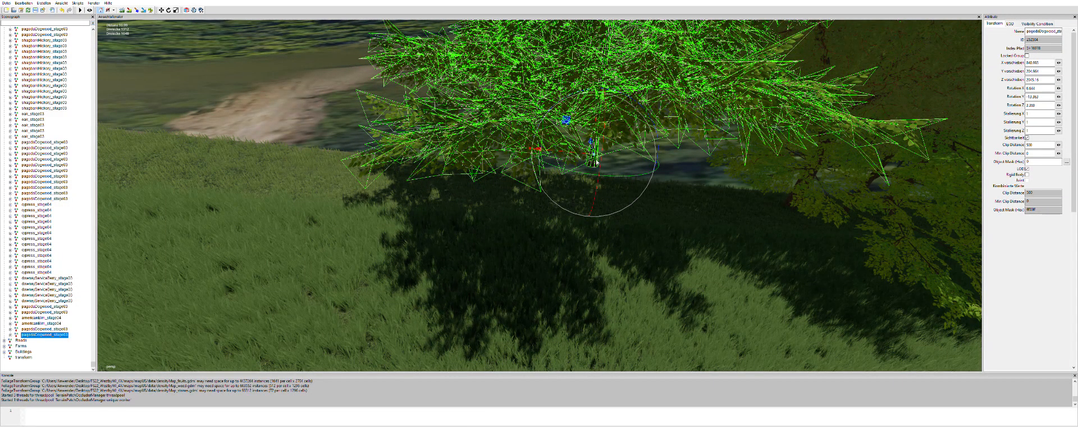
# Shift the dogwood copy slightly sideways along the terrain edge
pyautogui.scroll(-3, 636, 186)
pyautogui.scroll(5, 621, 192)
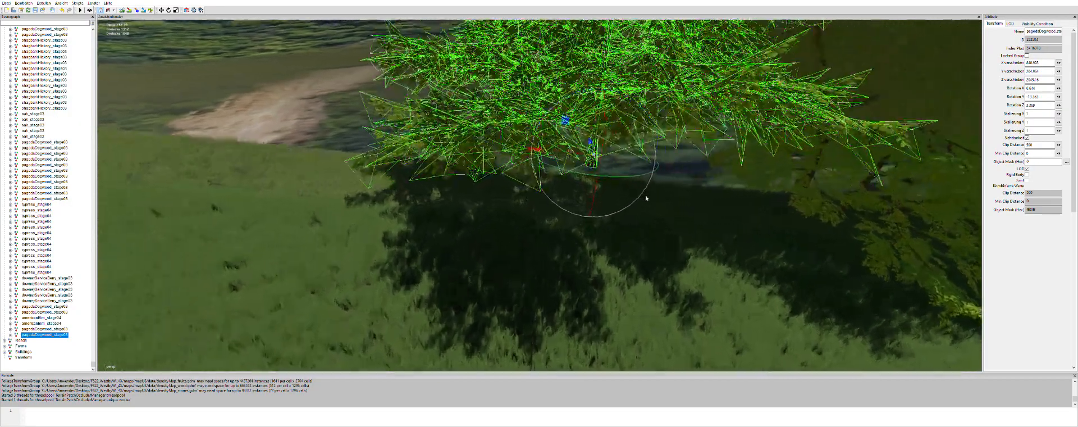
pyautogui.scroll(4, 600, 139)
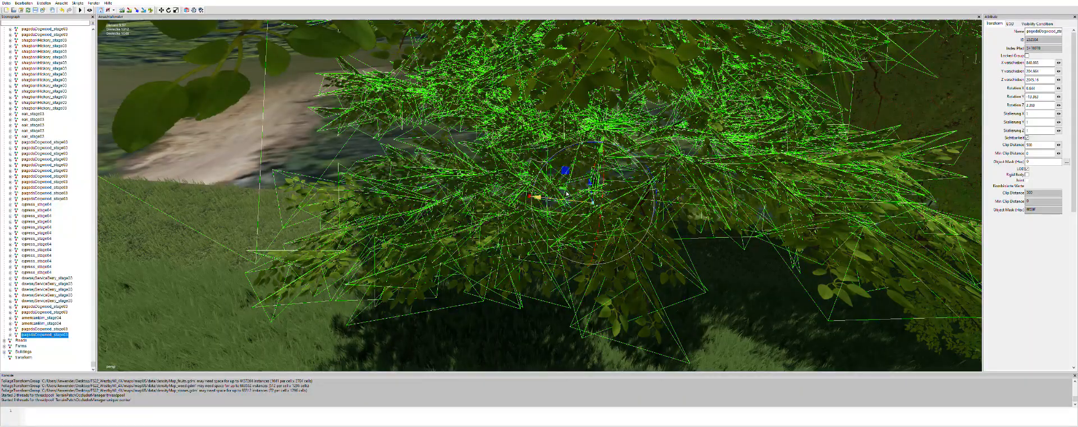
pyautogui.moveTo(566, 192); pyautogui.dragTo(544, 190)
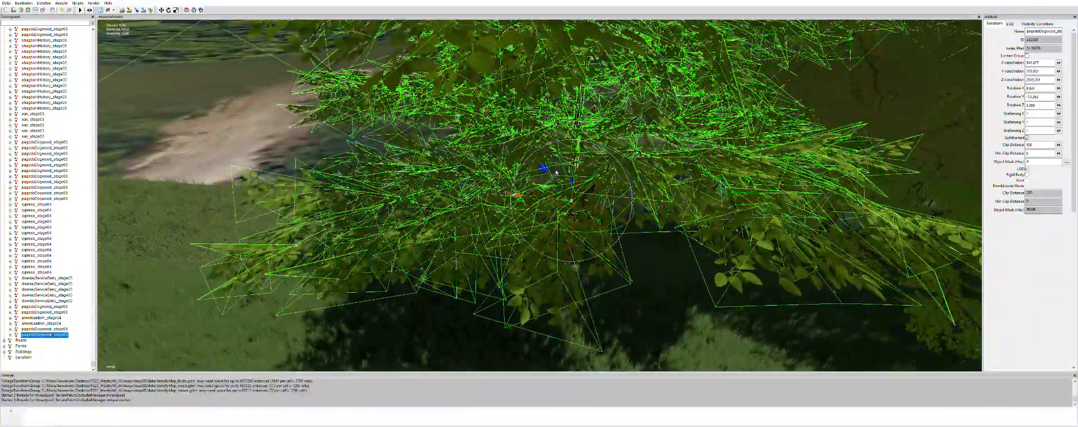
# Lower the dogwood copy's trunk onto the grass, nudge it sideways and turn it about its vertical axis
pyautogui.scroll(4, 553, 188)
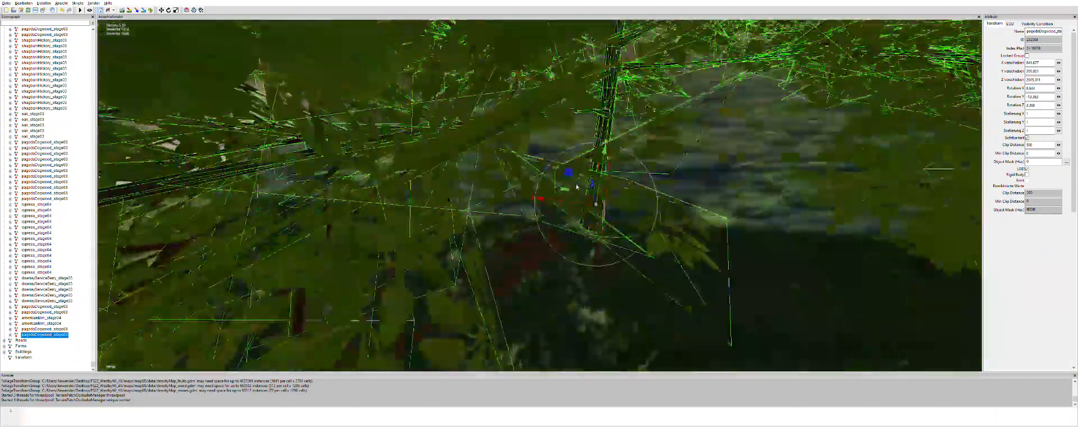
pyautogui.moveTo(598, 187)
pyautogui.keyDown('alt'); pyautogui.mouseDown()
pyautogui.moveTo(590, 210)
pyautogui.moveTo(534, 197)
pyautogui.moveTo(601, 185)
pyautogui.mouseUp(); pyautogui.keyUp('alt')
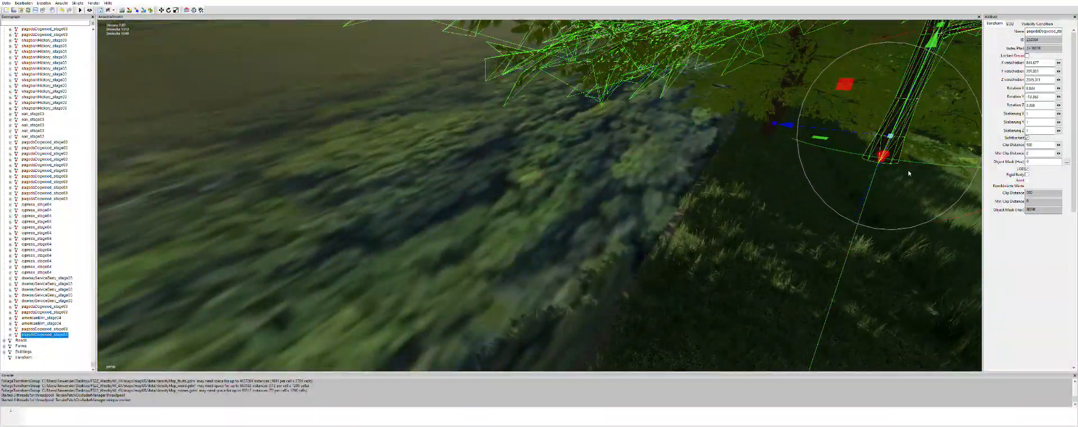
pyautogui.moveTo(905, 99); pyautogui.dragTo(899, 121)
pyautogui.moveTo(840, 247)
pyautogui.keyDown('alt'); pyautogui.mouseDown()
pyautogui.moveTo(904, 231)
pyautogui.moveTo(826, 239)
pyautogui.mouseUp(); pyautogui.keyUp('alt')
pyautogui.moveTo(770, 60); pyautogui.dragTo(757, 103)
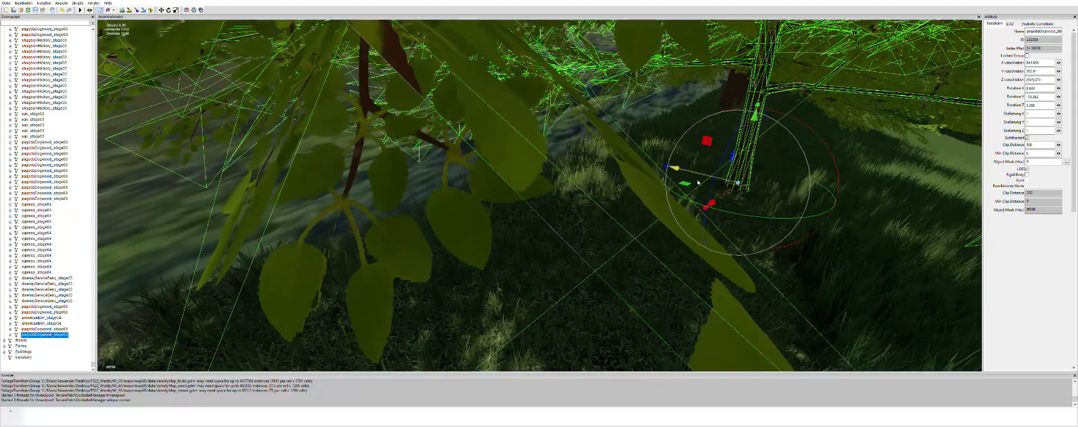
pyautogui.moveTo(706, 169); pyautogui.dragTo(674, 159)
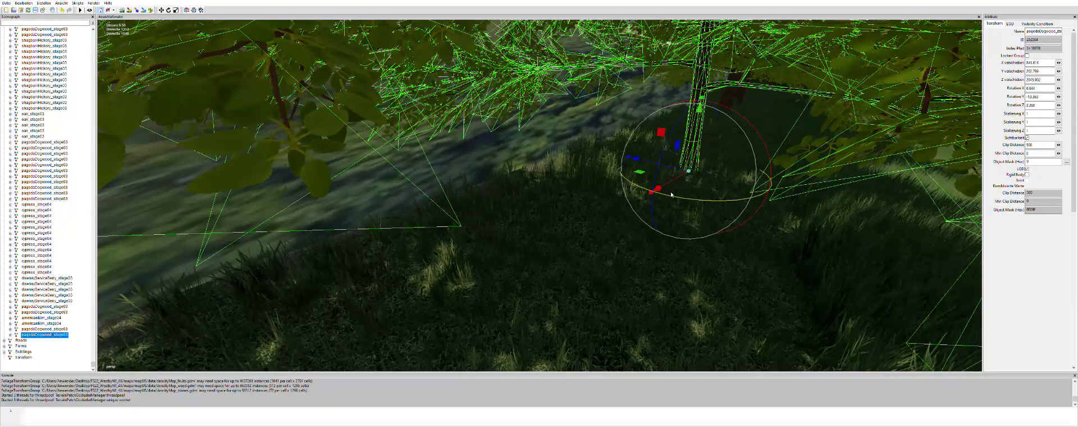
pyautogui.moveTo(676, 192); pyautogui.dragTo(687, 193)
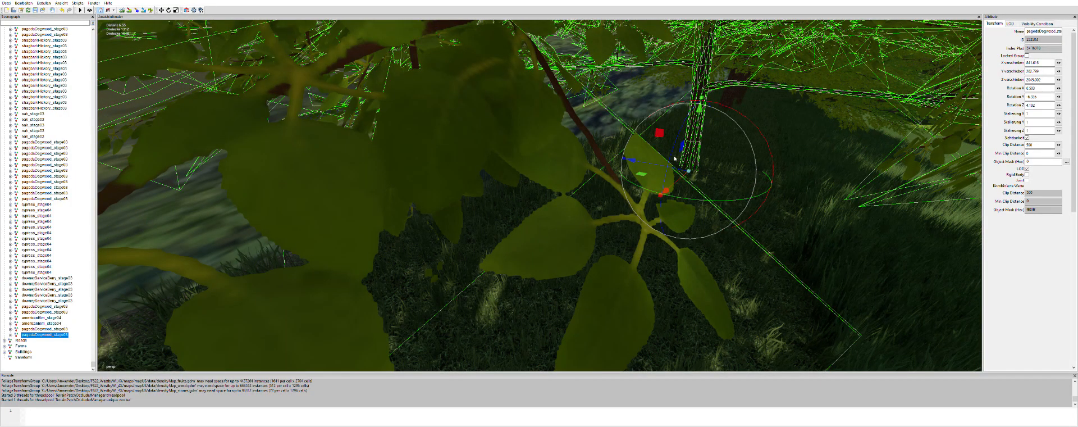
# Raise the dogwood copy slightly while checking its trunk base from below the terrain edge
pyautogui.scroll(-4, 682, 196)
pyautogui.keyDown('alt'); pyautogui.moveTo(682, 196); pyautogui.dragTo(639, 192, button='middle'); pyautogui.keyUp('alt')
pyautogui.keyDown('alt'); pyautogui.moveTo(639, 191); pyautogui.dragTo(610, 196); pyautogui.keyUp('alt')
pyautogui.keyDown('alt'); pyautogui.moveTo(610, 195); pyautogui.dragTo(633, 184, button='right'); pyautogui.keyUp('alt')
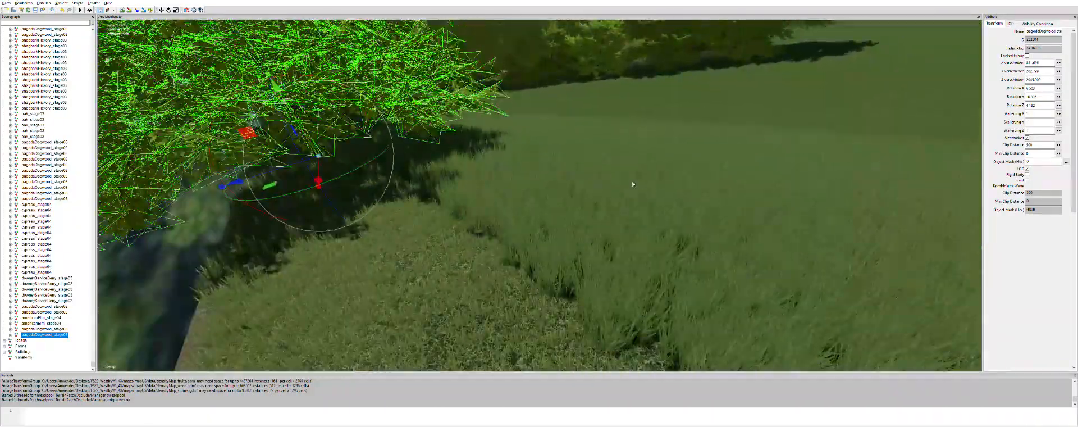
pyautogui.keyDown('alt'); pyautogui.moveTo(632, 184); pyautogui.dragTo(702, 176, button='middle'); pyautogui.keyUp('alt')
pyautogui.keyDown('alt'); pyautogui.moveTo(702, 176); pyautogui.dragTo(700, 207, button='right'); pyautogui.keyUp('alt')
pyautogui.keyDown('alt'); pyautogui.moveTo(700, 207); pyautogui.dragTo(699, 174); pyautogui.keyUp('alt')
pyautogui.keyDown('alt'); pyautogui.moveTo(699, 174); pyautogui.dragTo(702, 222, button='right'); pyautogui.keyUp('alt')
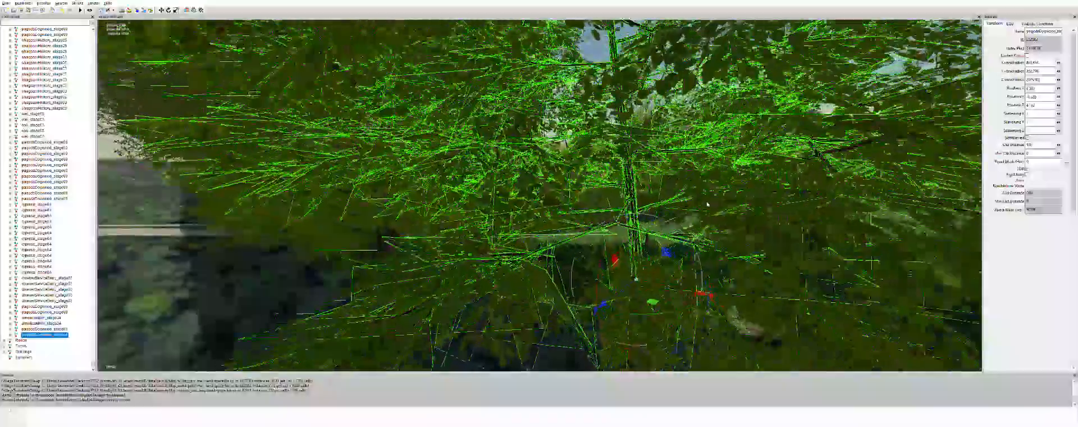
pyautogui.keyDown('alt'); pyautogui.moveTo(702, 222); pyautogui.dragTo(708, 192, button='middle'); pyautogui.keyUp('alt')
pyautogui.scroll(-3, 708, 192)
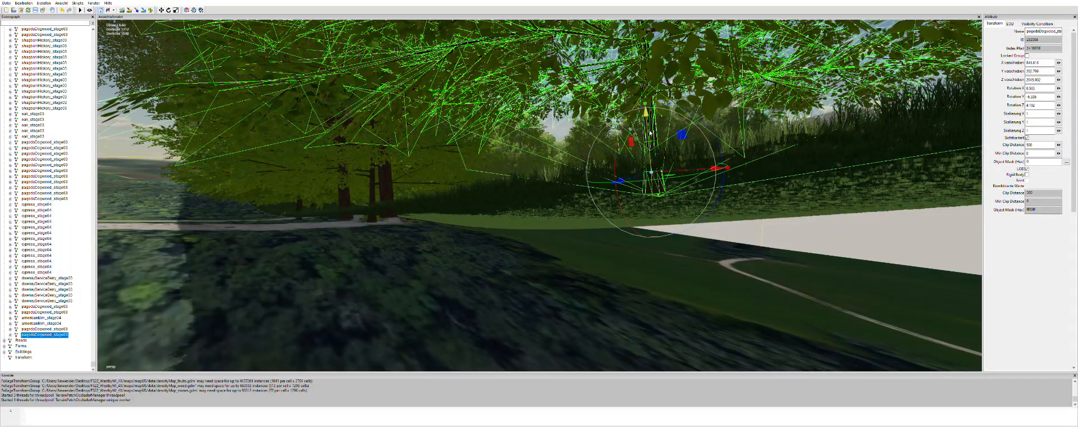
pyautogui.moveTo(649, 134); pyautogui.dragTo(649, 122)
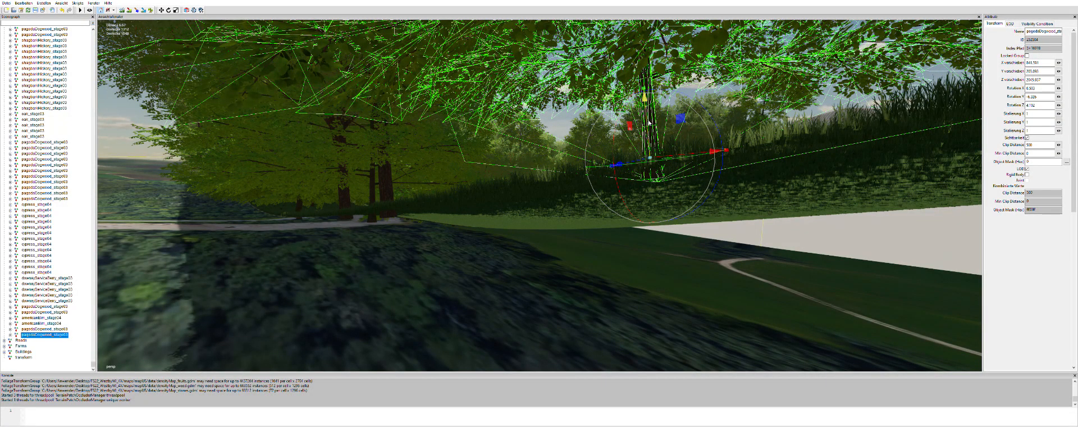
# Move the dogwood copy horizontally along the terrain edge as seen from outside the map
pyautogui.scroll(-2, 761, 138)
pyautogui.keyDown('alt'); pyautogui.moveTo(760, 138); pyautogui.dragTo(726, 150, button='middle'); pyautogui.keyUp('alt')
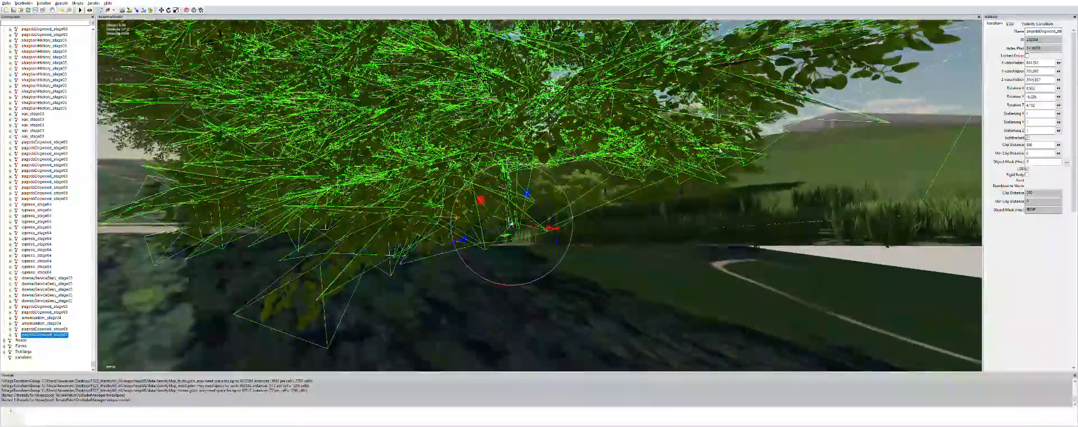
pyautogui.scroll(-1, 726, 150)
pyautogui.moveTo(499, 222); pyautogui.dragTo(516, 218)
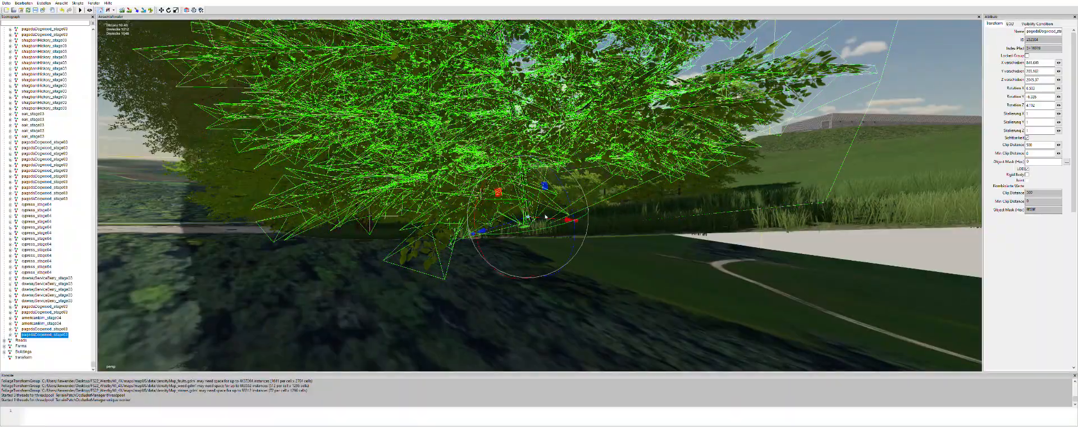
# Adjust the dogwood copy's height at the trunk base as seen from the grass side
pyautogui.scroll(-4, 659, 200)
pyautogui.keyDown('alt'); pyautogui.moveTo(650, 212); pyautogui.dragTo(599, 258, button='middle'); pyautogui.keyUp('alt')
pyautogui.keyDown('alt'); pyautogui.moveTo(599, 257); pyautogui.dragTo(534, 236); pyautogui.keyUp('alt')
pyautogui.keyDown('alt'); pyautogui.moveTo(673, 281); pyautogui.dragTo(621, 238, button='middle'); pyautogui.keyUp('alt')
pyautogui.keyDown('alt'); pyautogui.moveTo(621, 238); pyautogui.dragTo(657, 270); pyautogui.keyUp('alt')
pyautogui.keyDown('alt'); pyautogui.moveTo(657, 269); pyautogui.dragTo(583, 225, button='middle'); pyautogui.keyUp('alt')
pyautogui.keyDown('alt'); pyautogui.moveTo(583, 224); pyautogui.dragTo(614, 221, button='right'); pyautogui.keyUp('alt')
pyautogui.keyDown('alt'); pyautogui.moveTo(614, 221); pyautogui.dragTo(674, 266); pyautogui.keyUp('alt')
pyautogui.keyDown('alt'); pyautogui.moveTo(806, 303); pyautogui.dragTo(697, 286, button='right'); pyautogui.keyUp('alt')
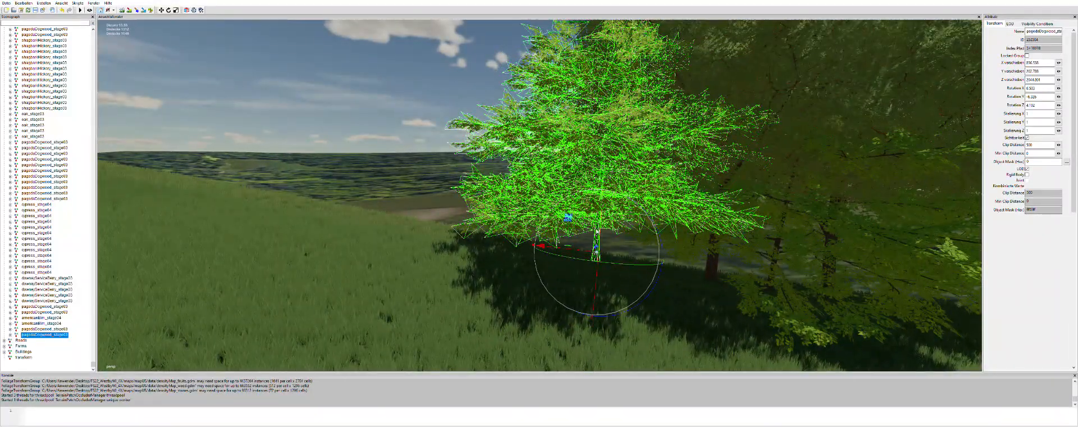
pyautogui.moveTo(598, 230)
pyautogui.mouseDown()
pyautogui.moveTo(596, 256)
pyautogui.moveTo(598, 231)
pyautogui.mouseUp()
# Shift the dogwood copy sideways toward the neighbouring elm trunk and bring its trunk base into close view
pyautogui.keyDown('alt'); pyautogui.moveTo(644, 276); pyautogui.dragTo(655, 272, button='right'); pyautogui.keyUp('alt')
pyautogui.keyDown('alt'); pyautogui.moveTo(654, 272); pyautogui.dragTo(625, 258, button='middle'); pyautogui.keyUp('alt')
pyautogui.keyDown('alt'); pyautogui.moveTo(626, 258); pyautogui.dragTo(650, 265, button='right'); pyautogui.keyUp('alt')
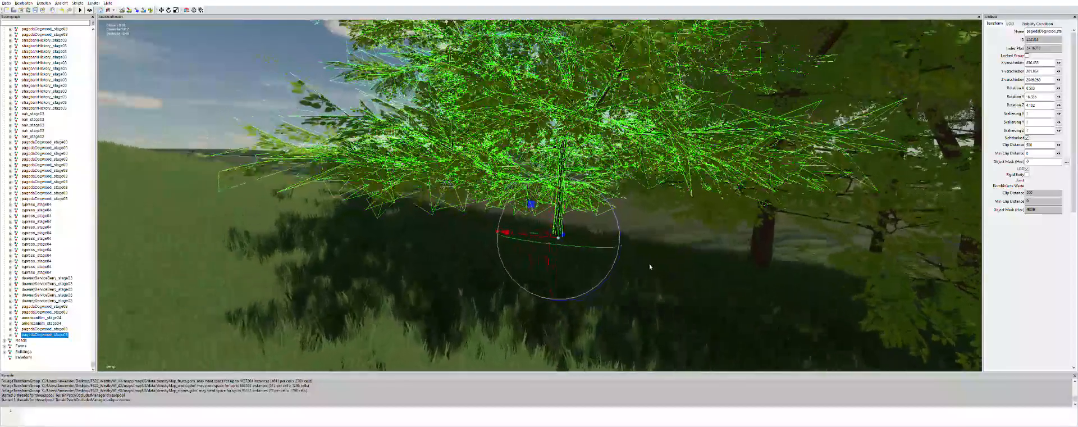
pyautogui.keyDown('alt'); pyautogui.moveTo(650, 266); pyautogui.dragTo(650, 287, button='middle'); pyautogui.keyUp('alt')
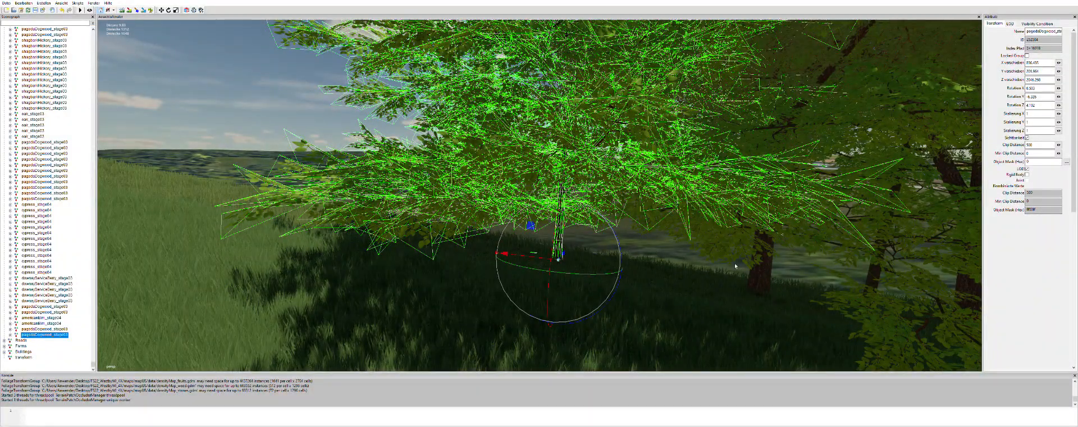
pyautogui.moveTo(531, 252); pyautogui.dragTo(627, 237)
pyautogui.keyDown('alt'); pyautogui.moveTo(659, 269); pyautogui.dragTo(636, 265, button='middle'); pyautogui.keyUp('alt')
pyautogui.scroll(3, 618, 256)
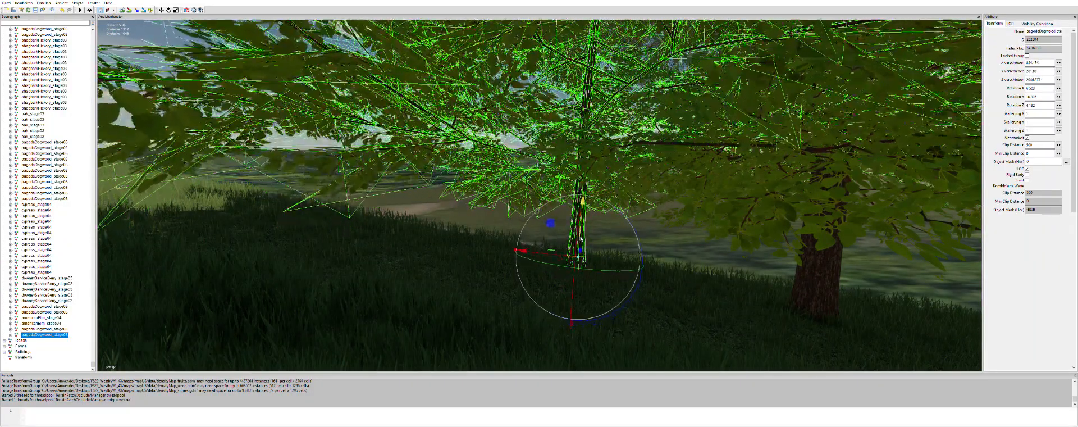
# Fine-tune the dogwood copy's height at its trunk base from the grass side and beyond the terrain edge, and deselect it
pyautogui.moveTo(580, 243); pyautogui.dragTo(580, 244)
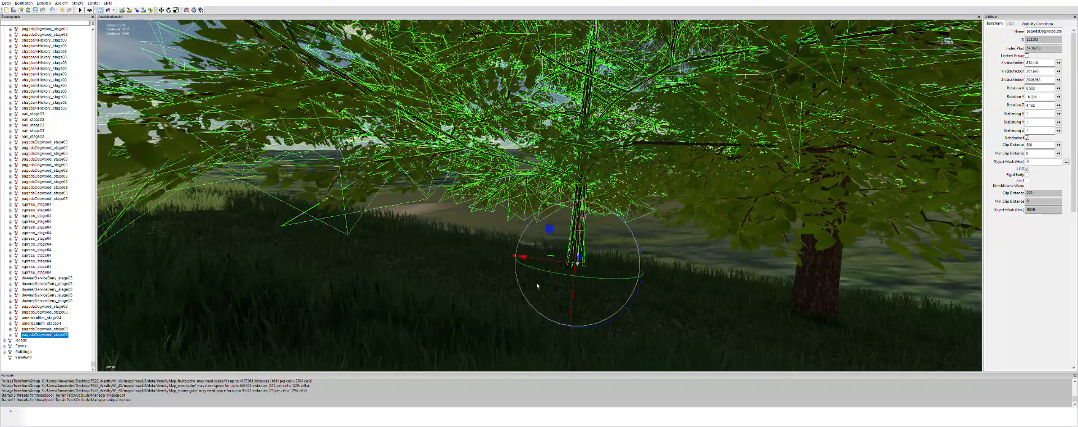
pyautogui.keyDown('alt'); pyautogui.moveTo(537, 282); pyautogui.dragTo(561, 290); pyautogui.keyUp('alt')
pyautogui.keyDown('alt'); pyautogui.moveTo(561, 289); pyautogui.dragTo(573, 292, button='middle'); pyautogui.keyUp('alt')
pyautogui.keyDown('alt'); pyautogui.moveTo(573, 292); pyautogui.dragTo(694, 260); pyautogui.keyUp('alt')
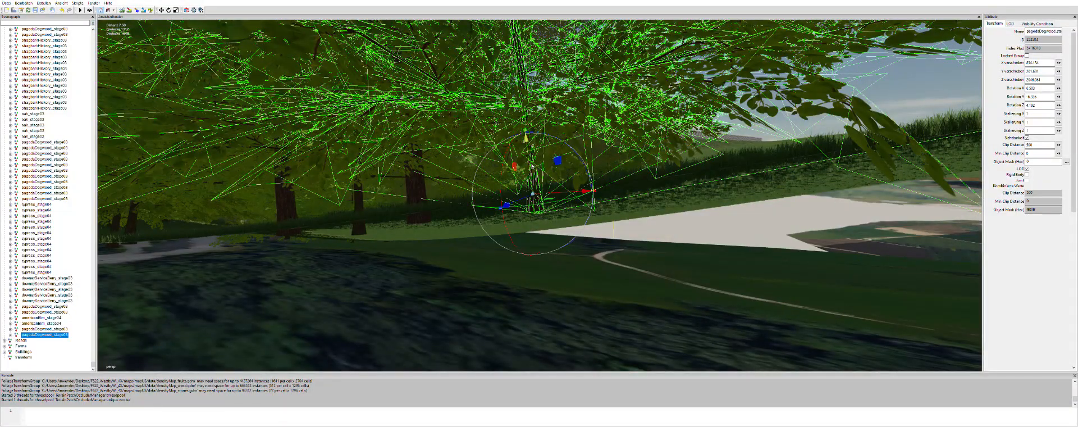
pyautogui.moveTo(530, 164); pyautogui.dragTo(528, 157)
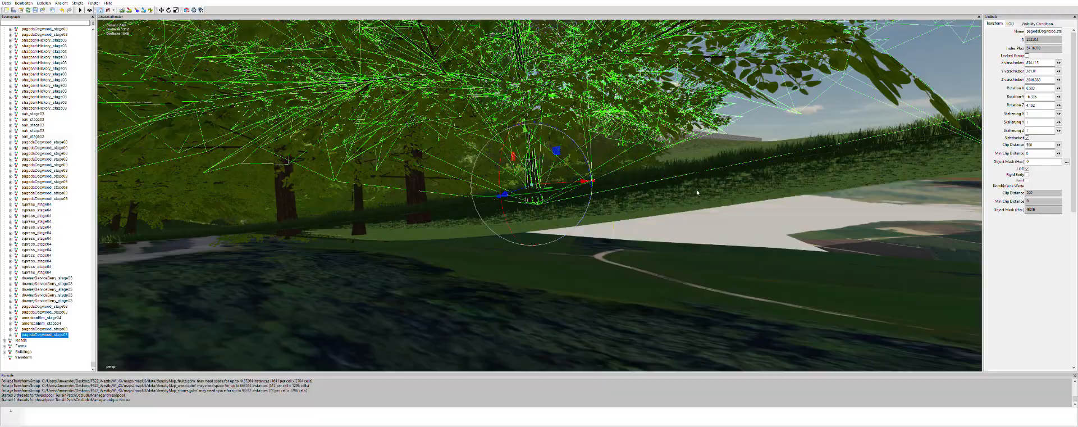
pyautogui.scroll(-3, 715, 178)
pyautogui.keyDown('alt'); pyautogui.moveTo(715, 179); pyautogui.dragTo(662, 207); pyautogui.keyUp('alt')
pyautogui.scroll(-3, 663, 206)
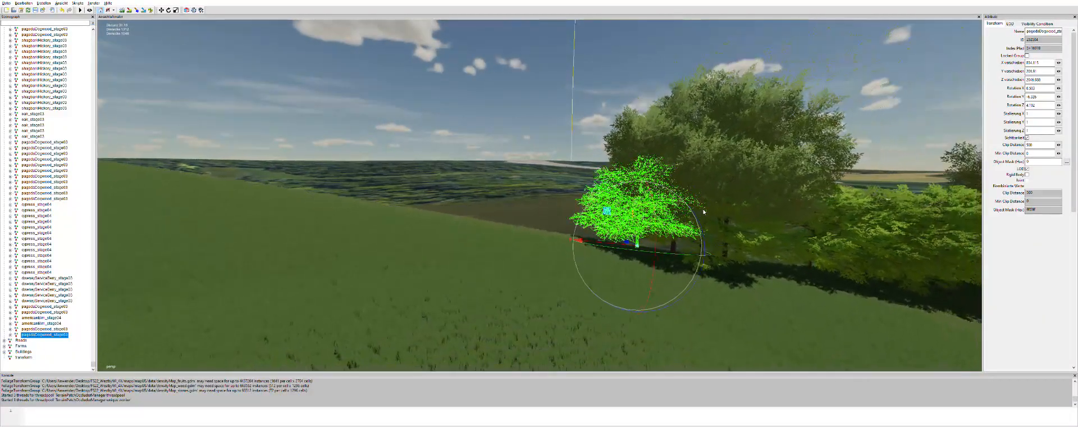
pyautogui.click(475, 176)
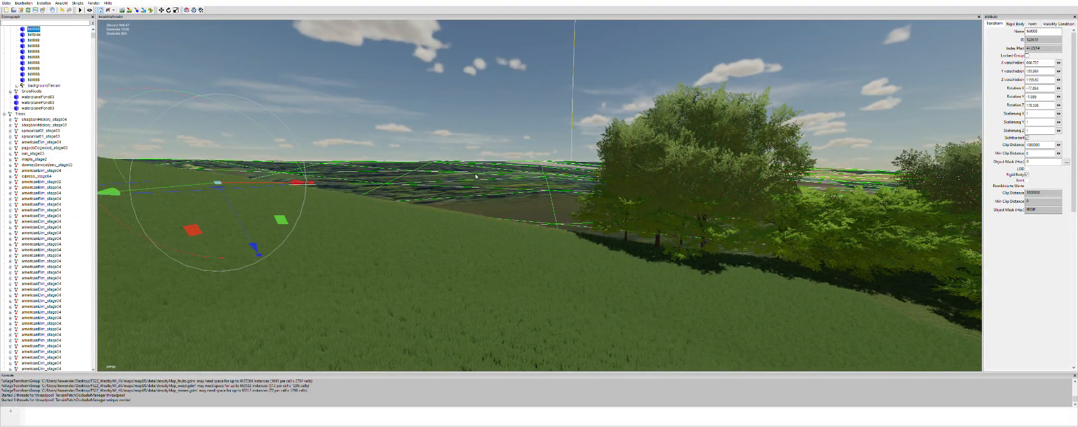
# Duplicate the neighbouring dogwood at the meadow edge and move the copy sideways toward the elm group
pyautogui.keyDown('alt'); pyautogui.moveTo(796, 336); pyautogui.dragTo(611, 256); pyautogui.keyUp('alt')
pyautogui.moveTo(424, 219)
pyautogui.keyDown('alt'); pyautogui.mouseDown()
pyautogui.moveTo(467, 220)
pyautogui.moveTo(363, 224)
pyautogui.moveTo(476, 231)
pyautogui.moveTo(474, 207)
pyautogui.moveTo(489, 214)
pyautogui.moveTo(443, 216)
pyautogui.mouseUp(); pyautogui.keyUp('alt')
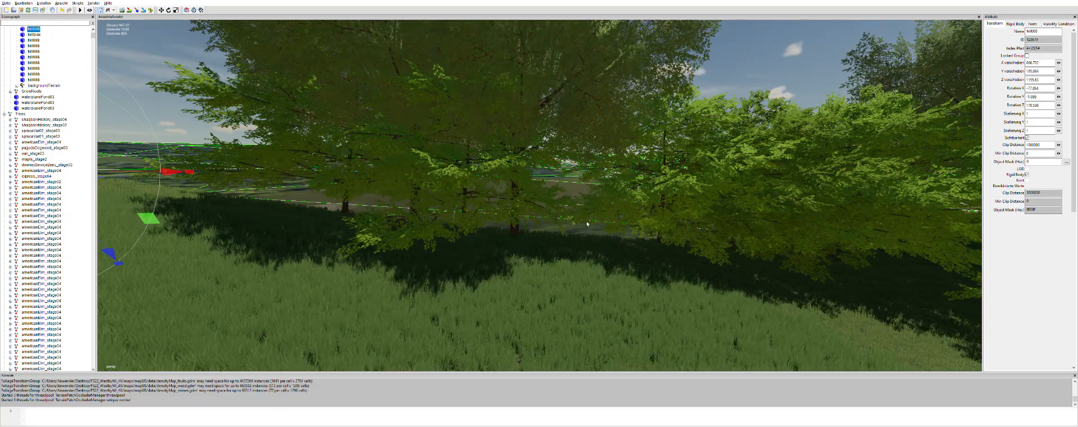
pyautogui.click(661, 229)
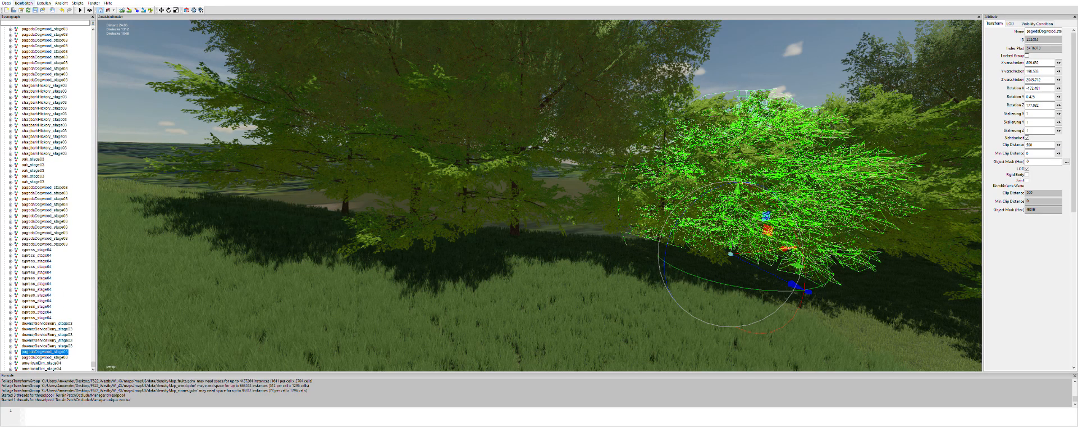
pyautogui.click(63, 64)
pyautogui.moveTo(758, 245); pyautogui.dragTo(657, 238)
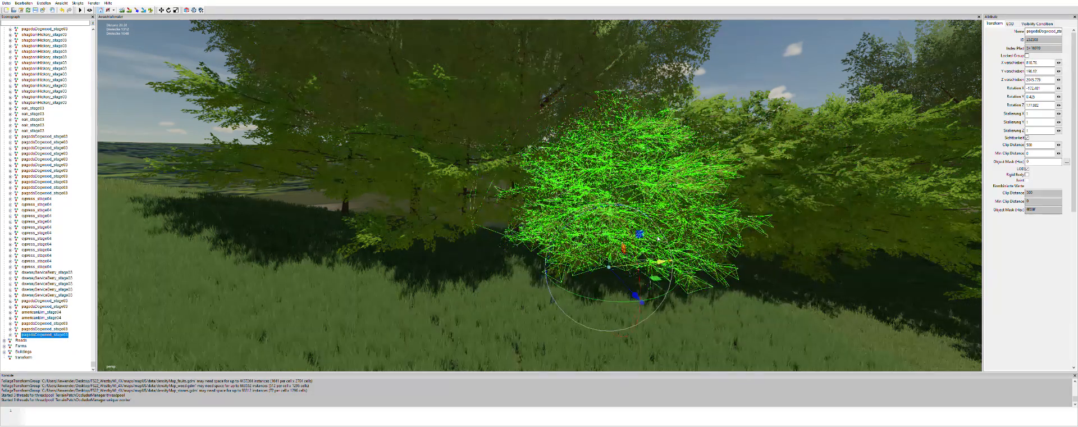
pyautogui.moveTo(631, 295); pyautogui.dragTo(607, 245)
# Move the new dogwood copy in under the elm canopy beside the terrain edge
pyautogui.scroll(3, 623, 249)
pyautogui.keyDown('alt'); pyautogui.moveTo(713, 261); pyautogui.dragTo(623, 249, button='middle'); pyautogui.keyUp('alt')
pyautogui.keyDown('alt'); pyautogui.moveTo(622, 249); pyautogui.dragTo(760, 291); pyautogui.keyUp('alt')
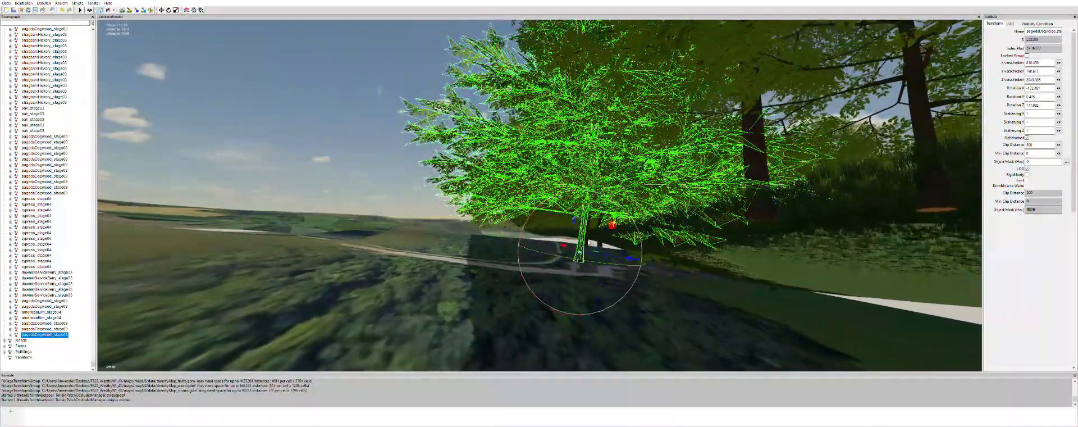
pyautogui.moveTo(596, 248); pyautogui.dragTo(642, 219)
pyautogui.keyDown('alt'); pyautogui.moveTo(643, 219); pyautogui.dragTo(628, 270, button='middle'); pyautogui.keyUp('alt')
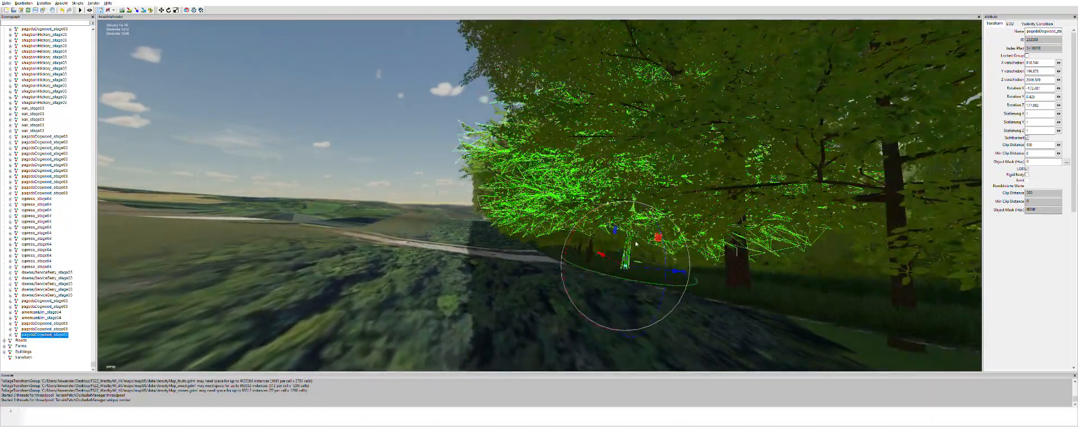
# Rotate the new dogwood copy and adjust its height at the trunk base as seen from beyond the terrain edge
pyautogui.keyDown('alt'); pyautogui.moveTo(569, 265); pyautogui.dragTo(617, 267); pyautogui.keyUp('alt')
pyautogui.keyDown('alt'); pyautogui.moveTo(617, 267); pyautogui.dragTo(641, 268, button='middle'); pyautogui.keyUp('alt')
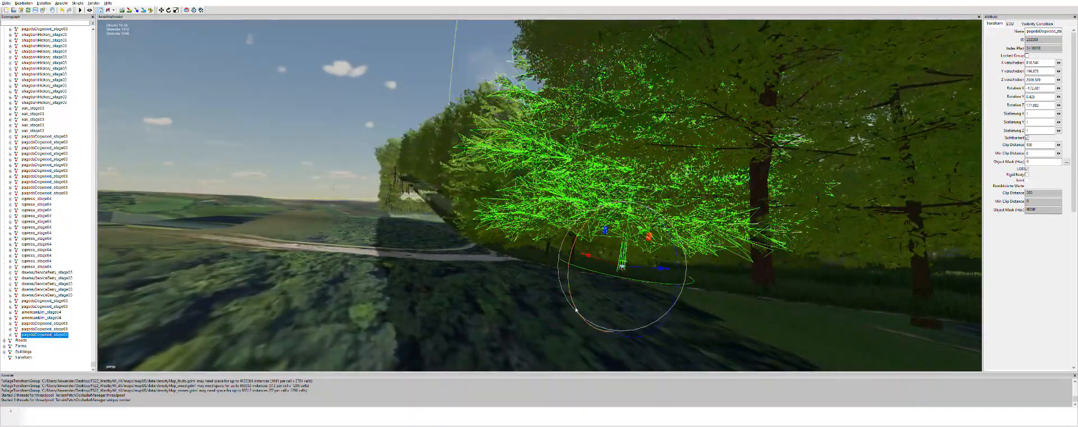
pyautogui.keyDown('alt'); pyautogui.moveTo(586, 302); pyautogui.dragTo(623, 316); pyautogui.keyUp('alt')
pyautogui.keyDown('alt'); pyautogui.moveTo(623, 316); pyautogui.dragTo(658, 321, button='middle'); pyautogui.keyUp('alt')
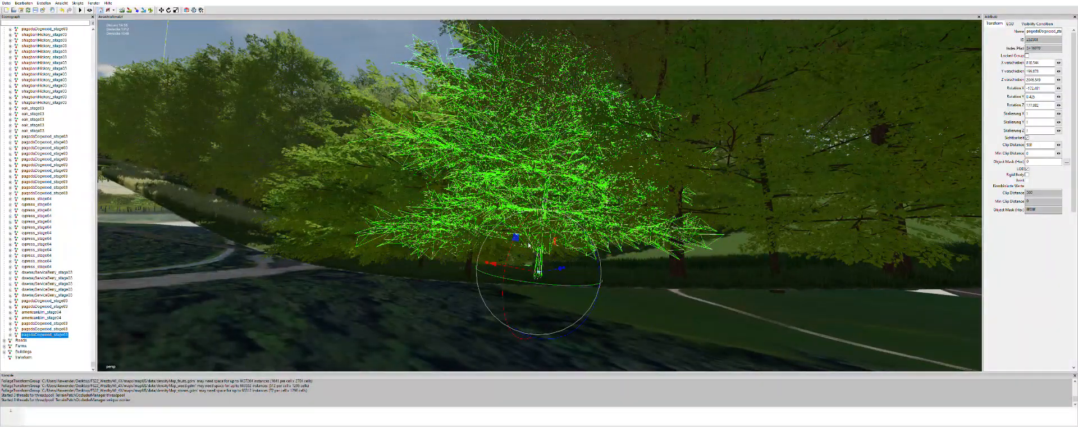
pyautogui.moveTo(594, 303)
pyautogui.mouseDown()
pyautogui.moveTo(607, 315)
pyautogui.moveTo(594, 308)
pyautogui.mouseUp()
pyautogui.scroll(3, 635, 306)
pyautogui.keyDown('alt'); pyautogui.moveTo(635, 306); pyautogui.dragTo(651, 291, button='middle'); pyautogui.keyUp('alt')
pyautogui.moveTo(570, 237); pyautogui.dragTo(571, 242)
pyautogui.keyDown('alt'); pyautogui.moveTo(665, 291); pyautogui.dragTo(664, 279, button='middle'); pyautogui.keyUp('alt')
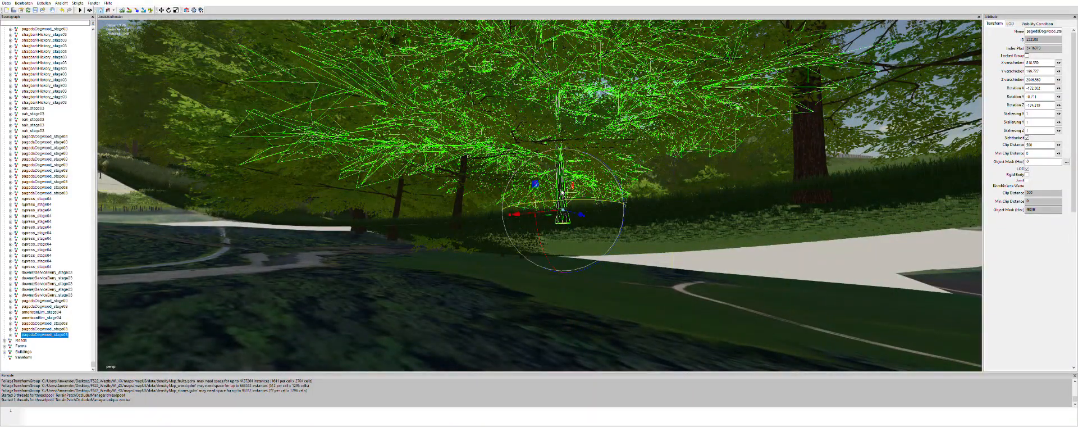
# Shift the new dogwood copy closer to the elm trunks, refine its rotation slightly and deselect it
pyautogui.moveTo(561, 189); pyautogui.dragTo(637, 234)
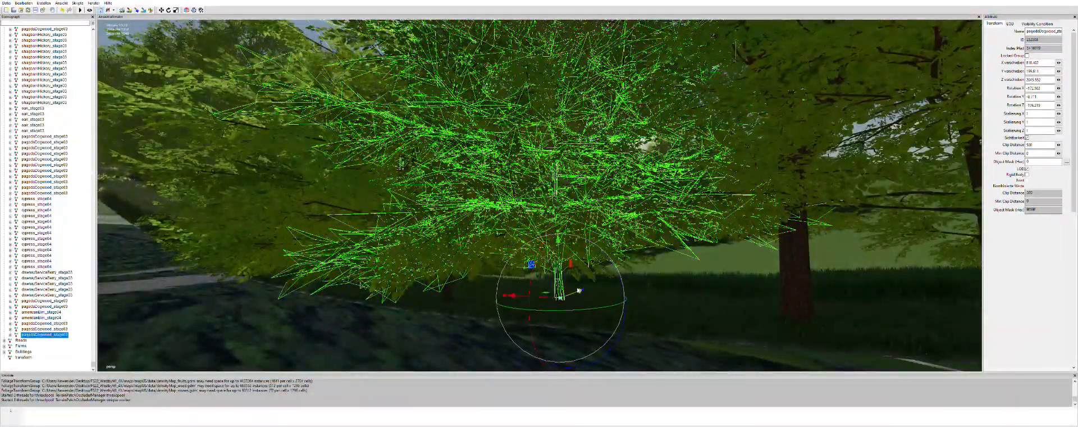
pyautogui.moveTo(579, 290)
pyautogui.mouseDown()
pyautogui.moveTo(537, 294)
pyautogui.moveTo(577, 298)
pyautogui.mouseUp()
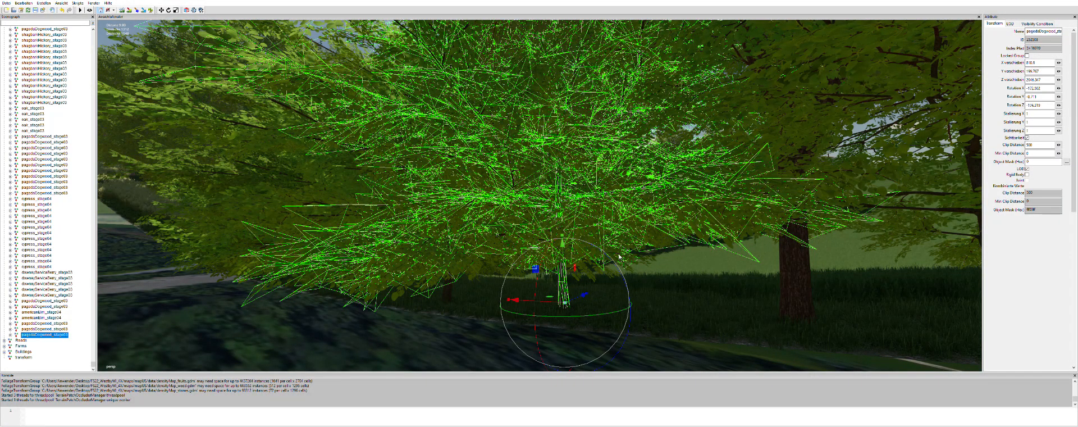
pyautogui.moveTo(606, 251); pyautogui.dragTo(605, 250)
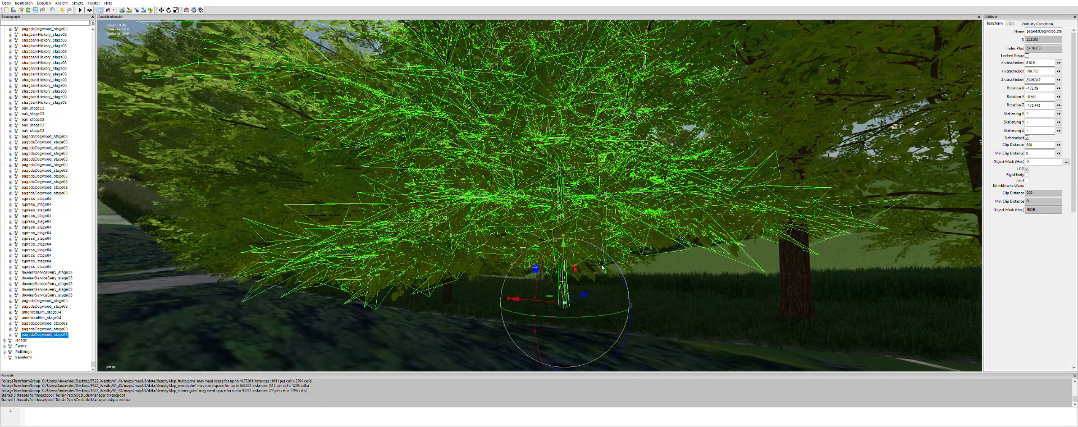
pyautogui.scroll(-5, 611, 291)
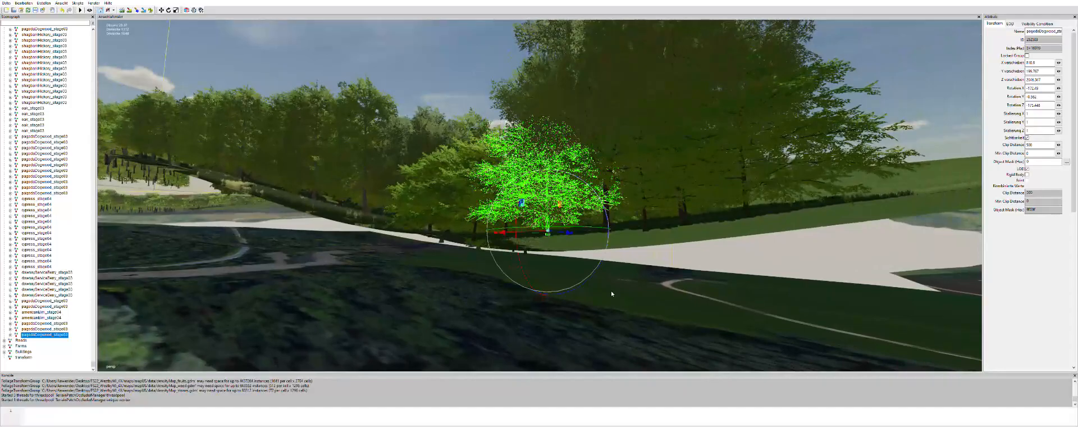
pyautogui.click(612, 292)
# Examine the extended tree group from the meadow and identify the outermost dogwood by briefly selecting it
pyautogui.keyDown('alt'); pyautogui.moveTo(766, 215); pyautogui.dragTo(570, 292); pyautogui.keyUp('alt')
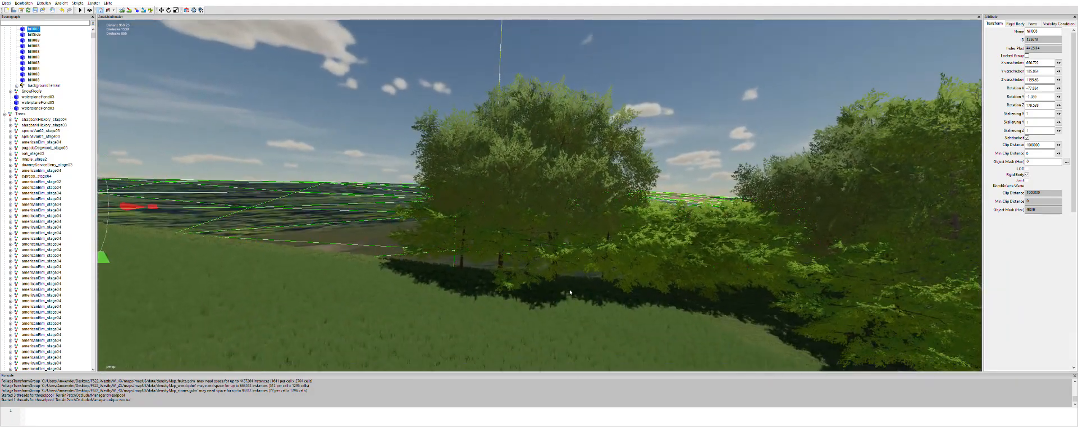
pyautogui.scroll(4, 616, 299)
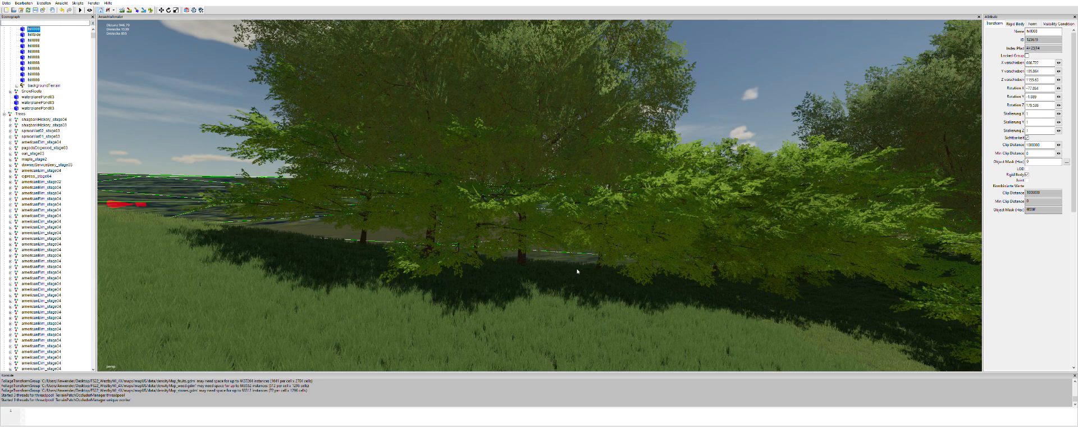
pyautogui.scroll(-5, 597, 279)
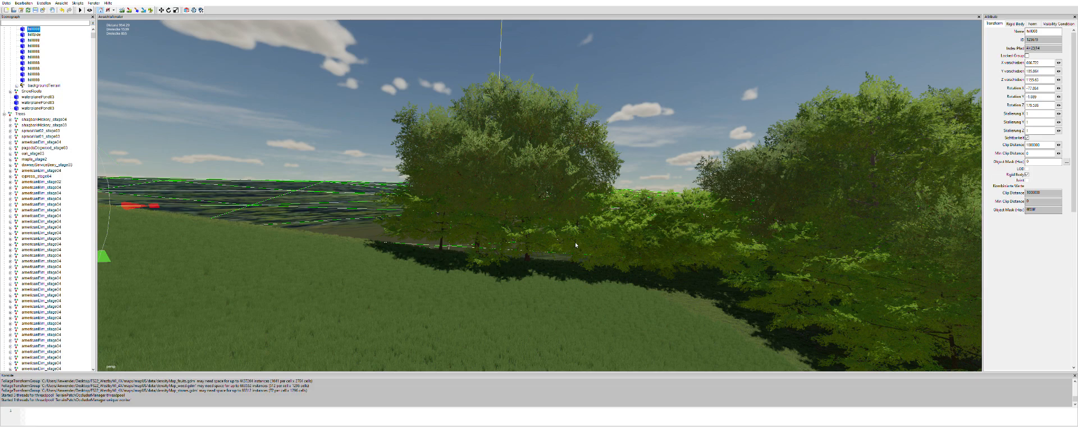
pyautogui.click(441, 243)
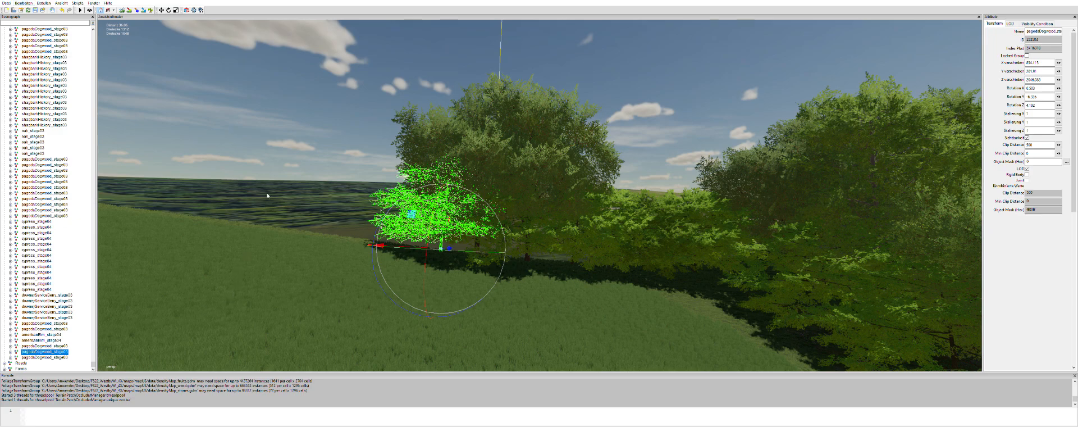
pyautogui.click(330, 223)
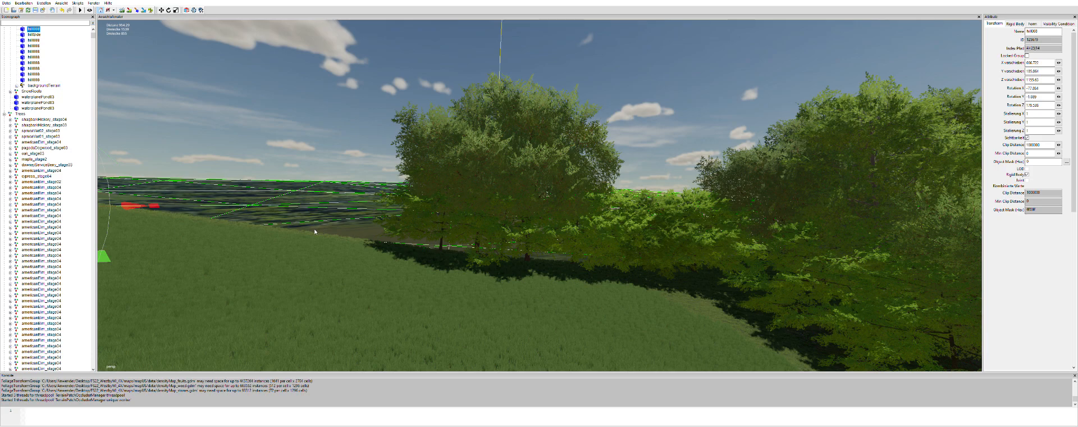
# Reselect the outermost dogwood at the terrain edge, shift it slightly beside the elm trunk and rotate it
pyautogui.keyDown('alt'); pyautogui.moveTo(288, 245); pyautogui.dragTo(378, 241, button='right'); pyautogui.keyUp('alt')
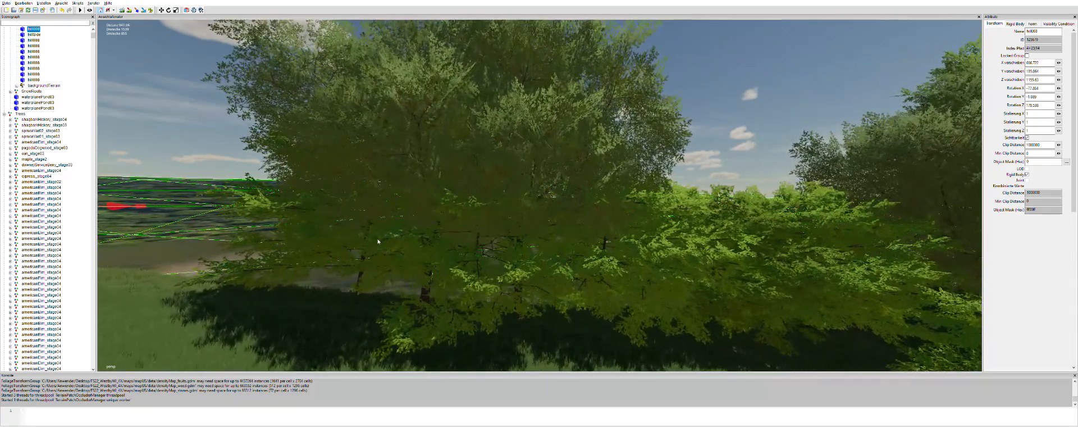
pyautogui.keyDown('alt'); pyautogui.moveTo(316, 286); pyautogui.dragTo(369, 284); pyautogui.keyUp('alt')
pyautogui.moveTo(369, 284)
pyautogui.keyDown('alt'); pyautogui.mouseDown(button='right')
pyautogui.moveTo(441, 276)
pyautogui.moveTo(352, 286)
pyautogui.mouseUp(button='right'); pyautogui.keyUp('alt')
pyautogui.keyDown('alt'); pyautogui.moveTo(351, 286); pyautogui.dragTo(402, 289); pyautogui.keyUp('alt')
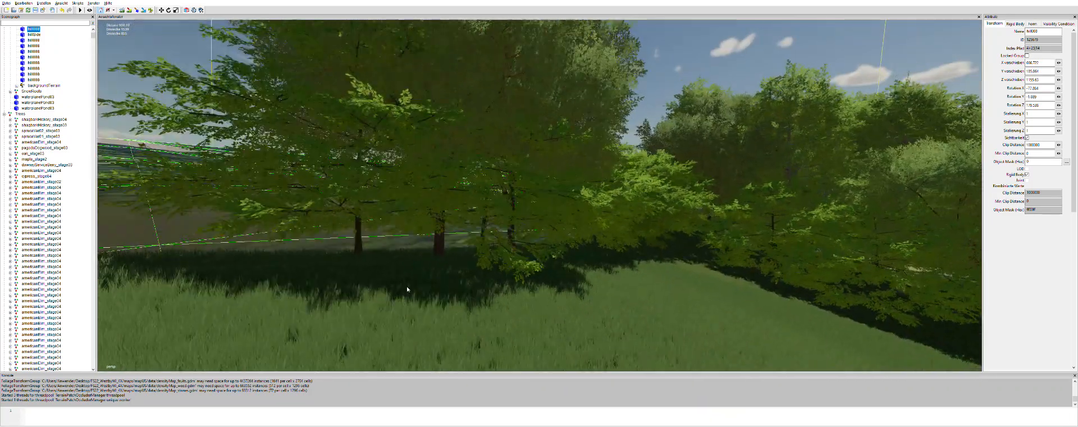
pyautogui.keyDown('alt'); pyautogui.moveTo(402, 289); pyautogui.dragTo(465, 296, button='right'); pyautogui.keyUp('alt')
pyautogui.keyDown('alt'); pyautogui.moveTo(392, 290); pyautogui.dragTo(436, 296); pyautogui.keyUp('alt')
pyautogui.keyDown('alt'); pyautogui.moveTo(436, 296); pyautogui.dragTo(450, 284, button='right'); pyautogui.keyUp('alt')
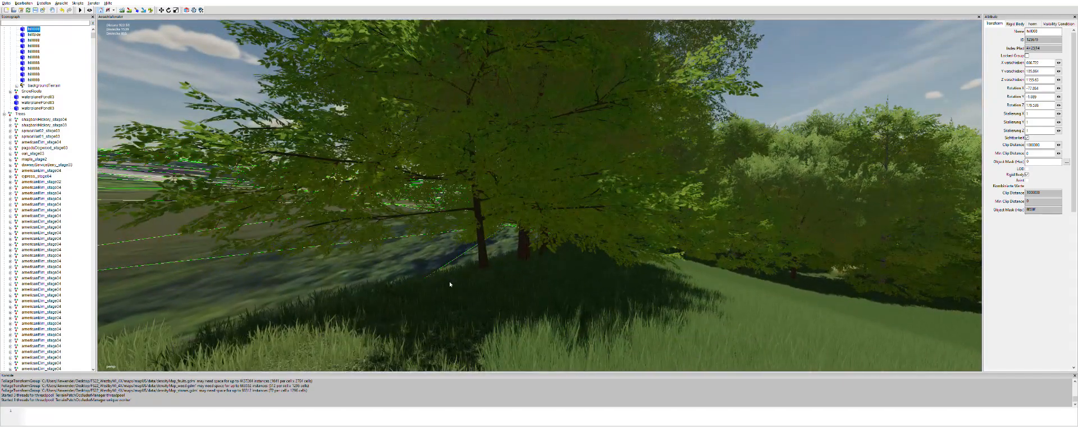
pyautogui.click(481, 250)
pyautogui.moveTo(460, 256); pyautogui.dragTo(467, 259)
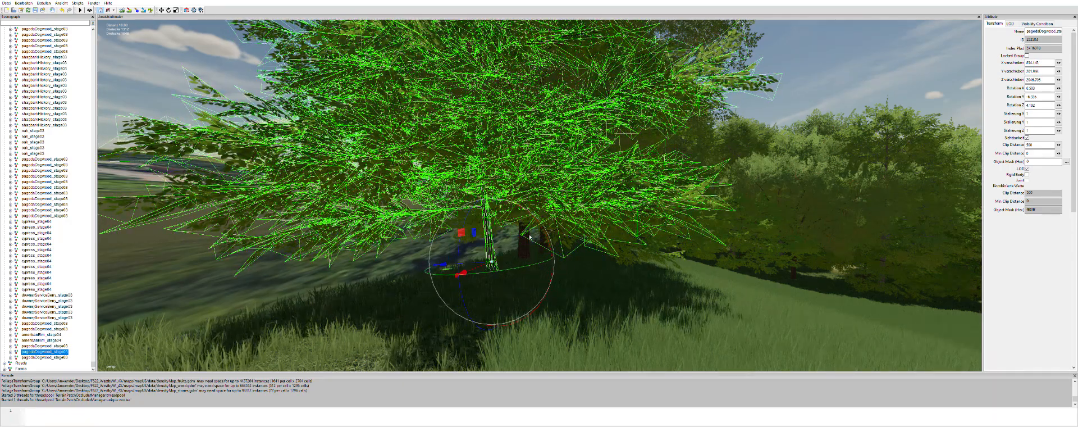
pyautogui.moveTo(542, 224); pyautogui.dragTo(480, 257)
# Adjust the outermost dogwood's placement as seen along the terrain edge and deselect it
pyautogui.scroll(-5, 528, 330)
pyautogui.keyDown('alt'); pyautogui.moveTo(527, 330); pyautogui.dragTo(584, 330); pyautogui.keyUp('alt')
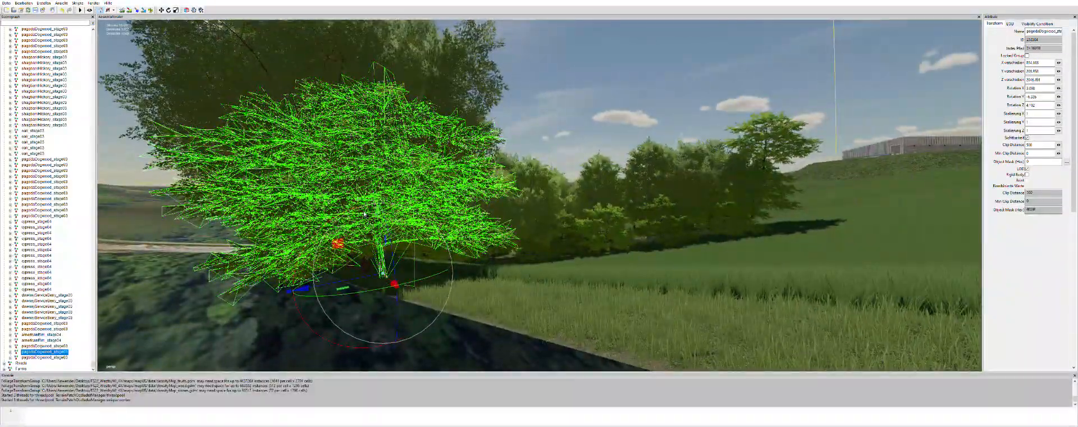
pyautogui.moveTo(361, 203); pyautogui.dragTo(385, 241)
pyautogui.moveTo(487, 396); pyautogui.dragTo(486, 359)
pyautogui.keyDown('alt'); pyautogui.moveTo(466, 347); pyautogui.dragTo(440, 346, button='middle'); pyautogui.keyUp('alt')
pyautogui.click(566, 303)
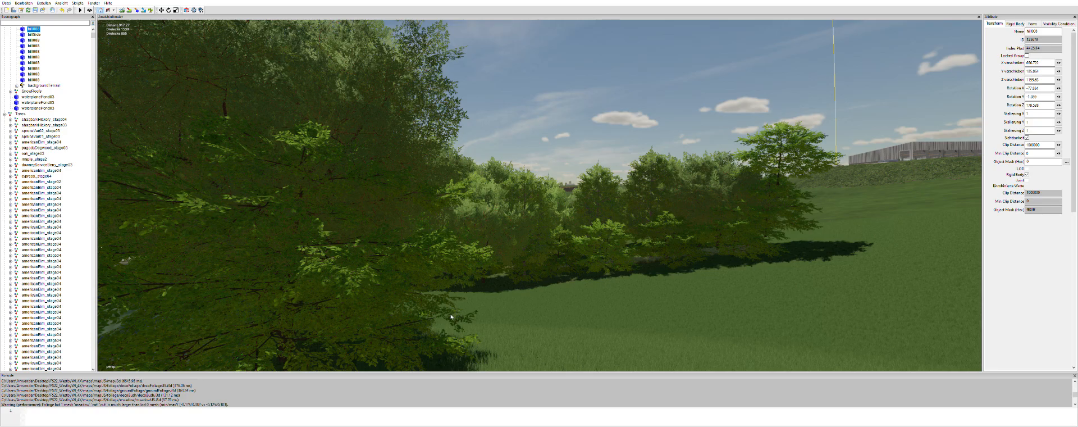
# Examine the finished group of elms and dogwoods from the meadow, checking the canopy and trunk bases up close
pyautogui.keyDown('alt'); pyautogui.moveTo(485, 303); pyautogui.dragTo(471, 317); pyautogui.keyUp('alt')
pyautogui.scroll(2, 471, 318)
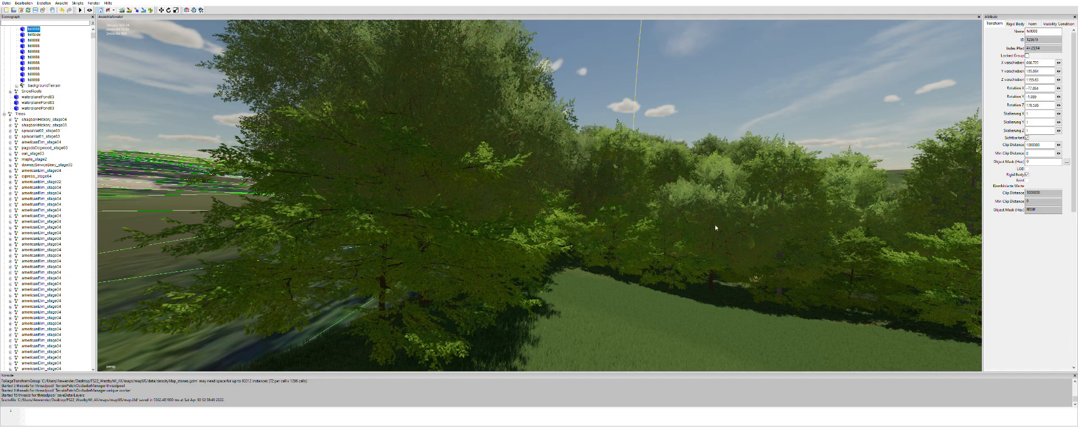
pyautogui.scroll(-3, 738, 223)
pyautogui.keyDown('alt'); pyautogui.moveTo(731, 229); pyautogui.dragTo(655, 224, button='middle'); pyautogui.keyUp('alt')
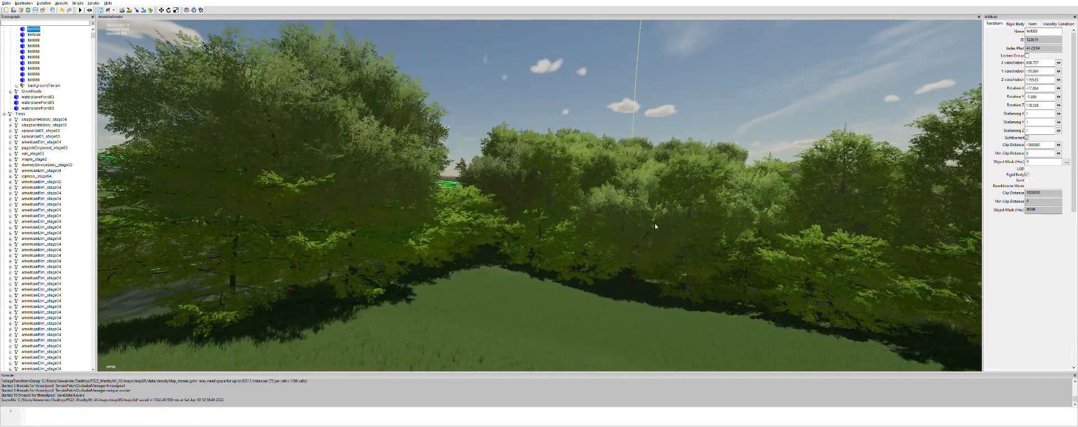
pyautogui.keyDown('alt'); pyautogui.moveTo(655, 223); pyautogui.dragTo(587, 235); pyautogui.keyUp('alt')
pyautogui.scroll(2, 586, 234)
pyautogui.keyDown('alt'); pyautogui.moveTo(587, 234); pyautogui.dragTo(561, 221, button='middle'); pyautogui.keyUp('alt')
pyautogui.scroll(3, 561, 221)
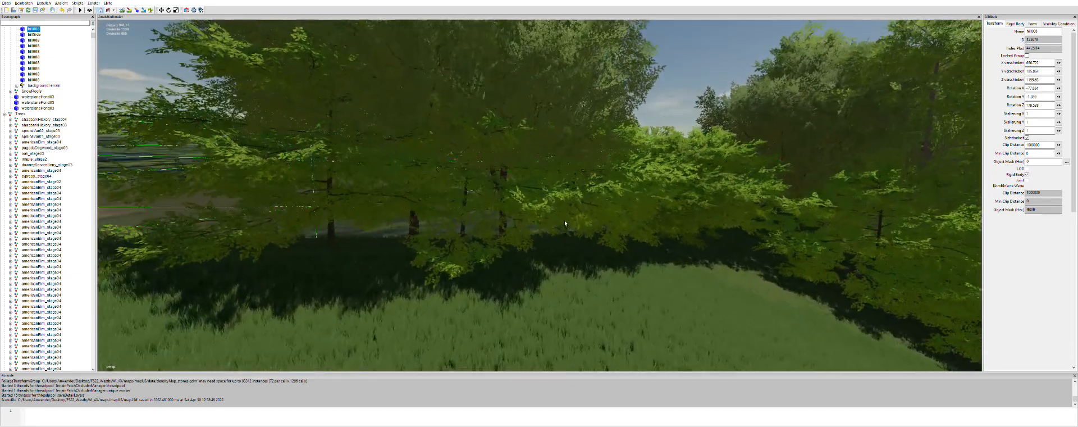
pyautogui.scroll(3, 579, 228)
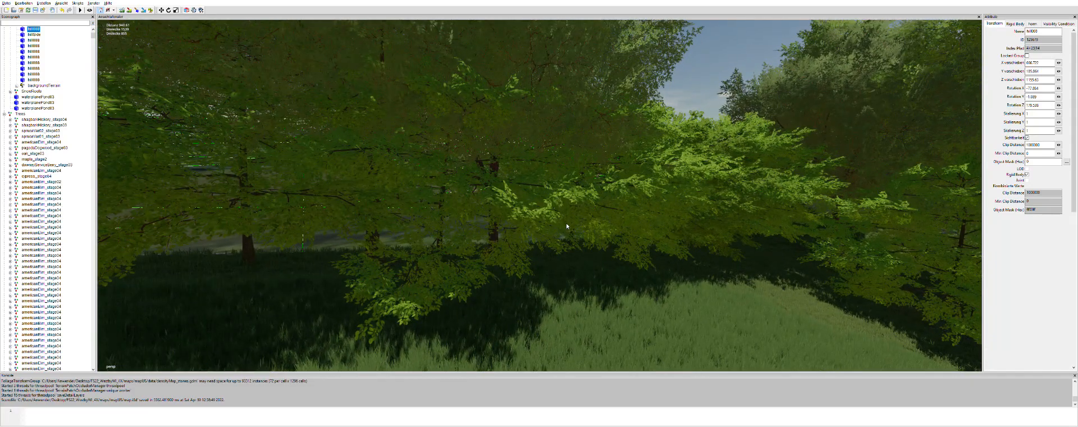
pyautogui.scroll(2, 568, 226)
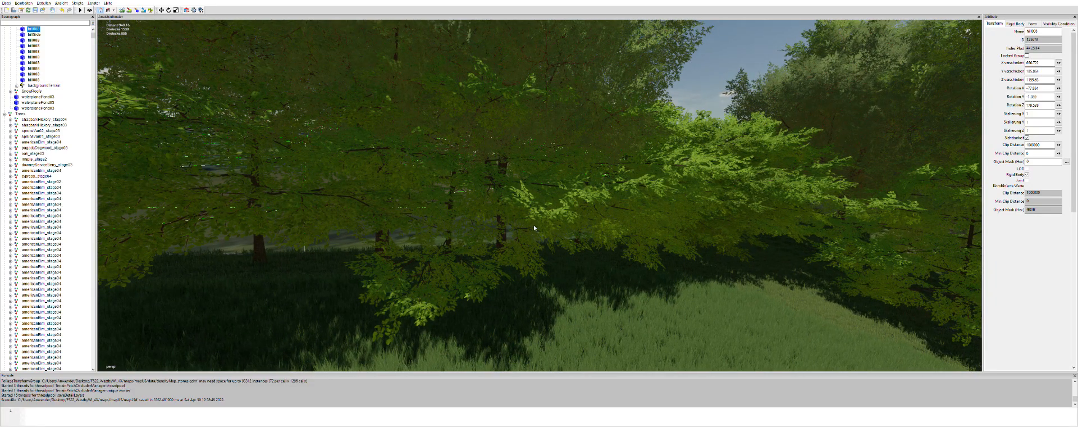
pyautogui.scroll(-3, 534, 228)
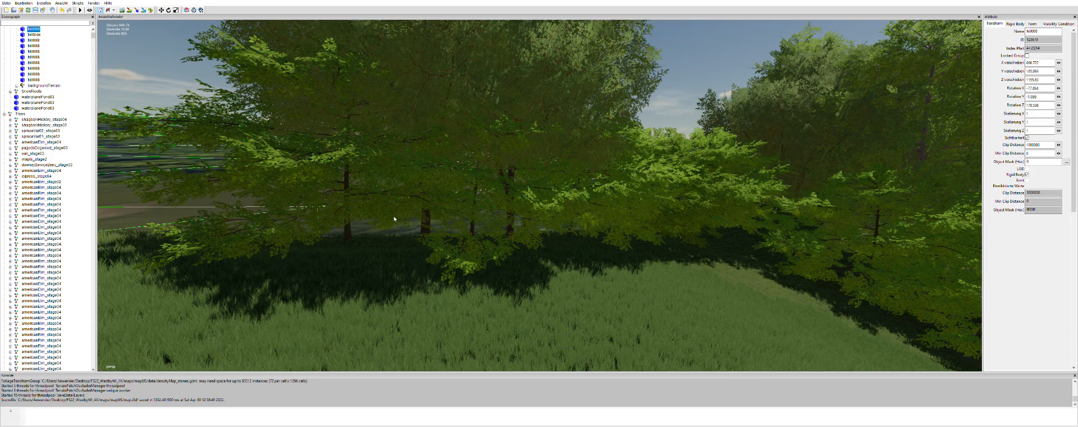
pyautogui.scroll(3, 520, 222)
pyautogui.moveTo(541, 221)
pyautogui.keyDown('alt'); pyautogui.mouseDown()
pyautogui.moveTo(598, 220)
pyautogui.moveTo(532, 229)
pyautogui.mouseUp(); pyautogui.keyUp('alt')
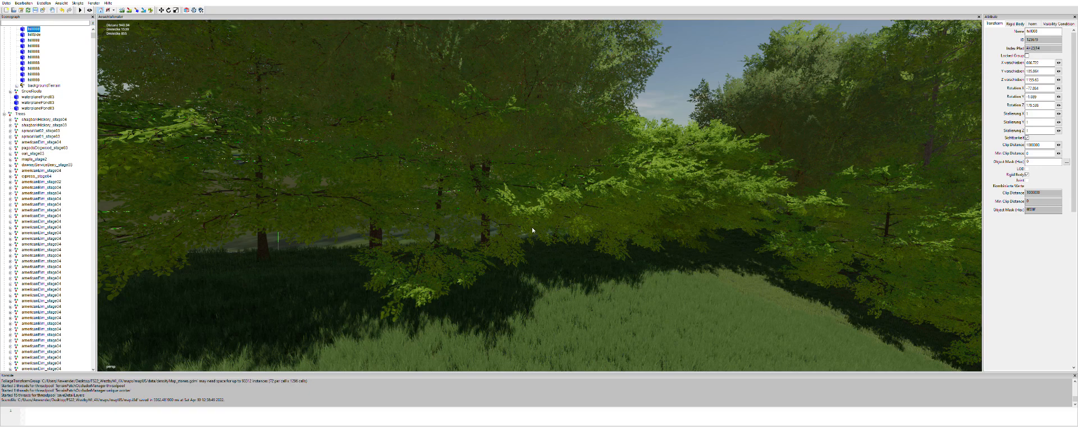